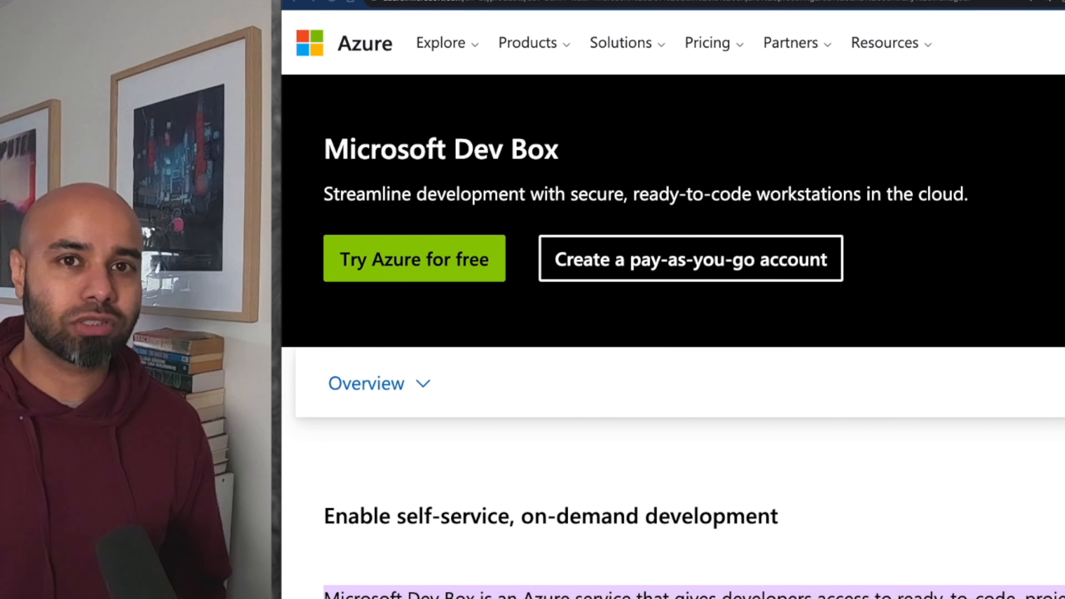
- Scroll through the Microsoft Dev Box product overview down to the quickstart's Prerequisites
scroll(692, 314, "down", 10)
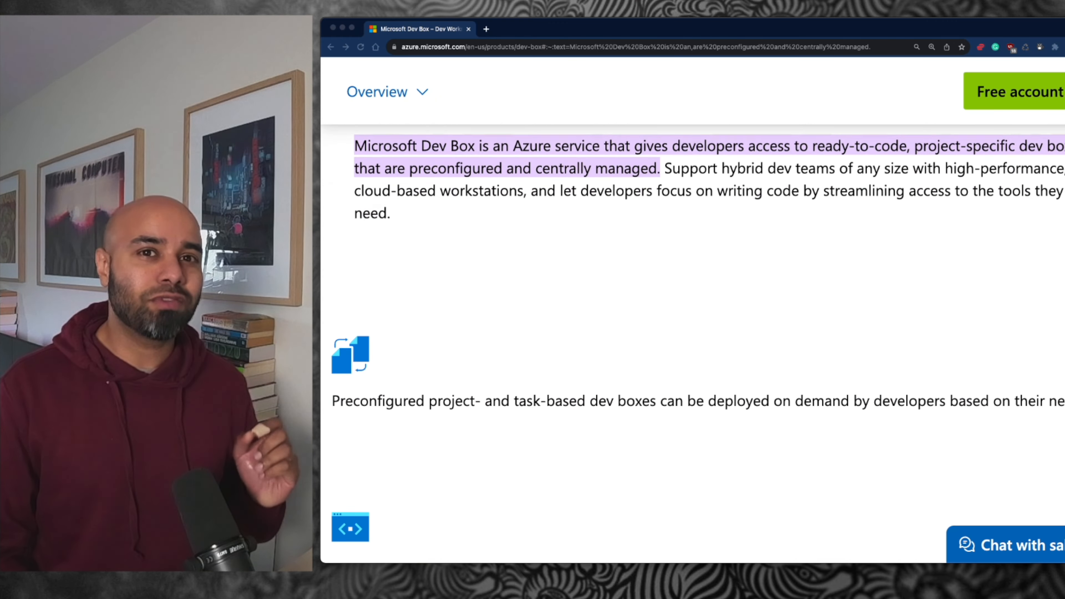
scroll(692, 314, "down", 15)
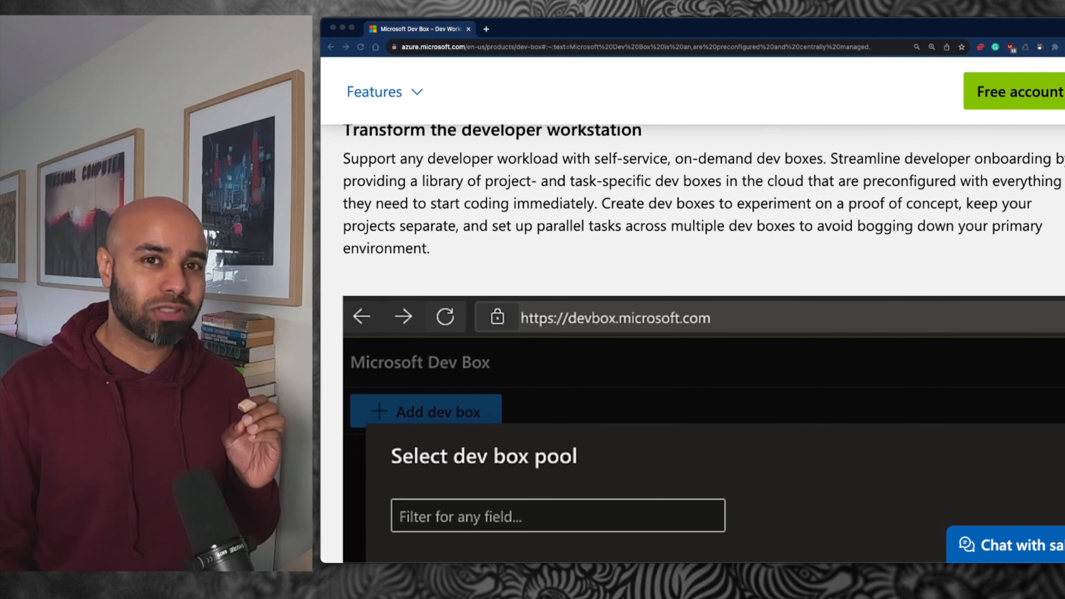
scroll(692, 315, "up", 4)
scroll(691, 315, "down", 14)
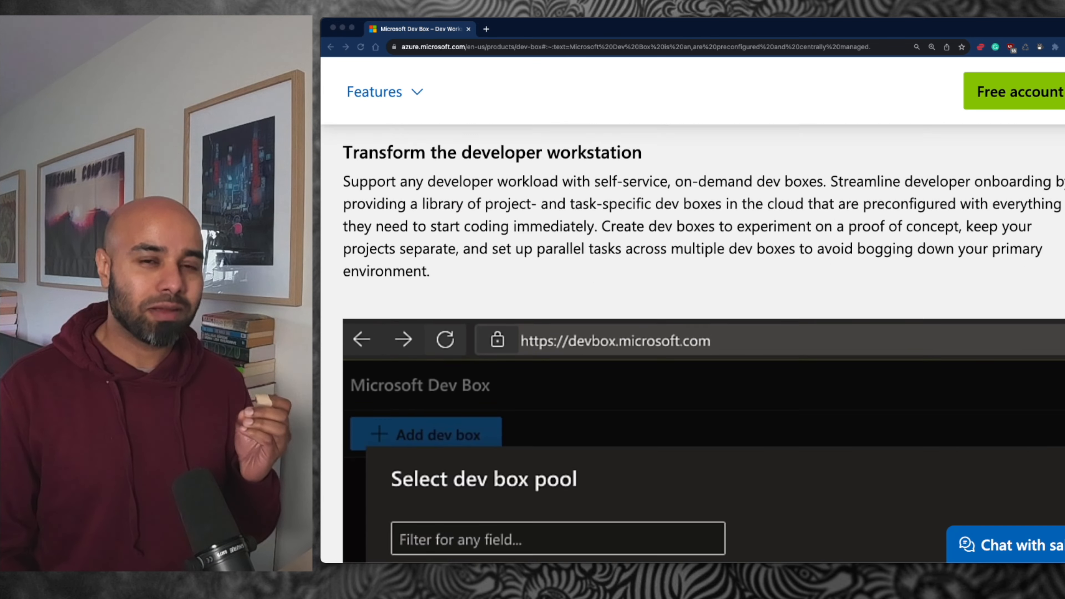
scroll(692, 314, "down", 3)
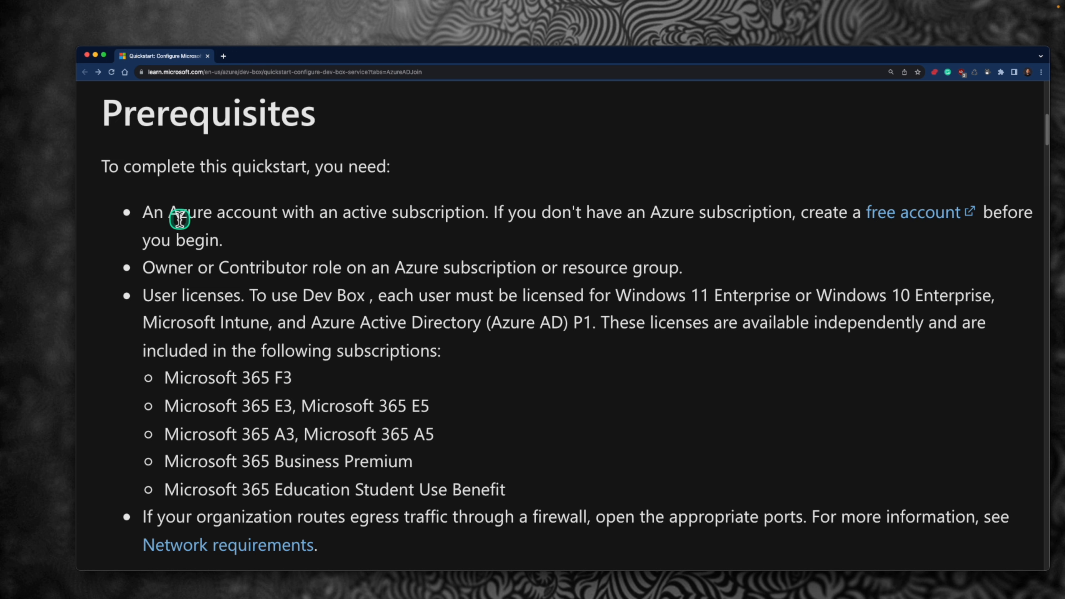
- Underline the Azure account, Owner/Contributor role, licenses, Windows 11 Enterprise, Intune and Azure AD P1 prerequisites
left_click_drag(142, 226, 307, 227)
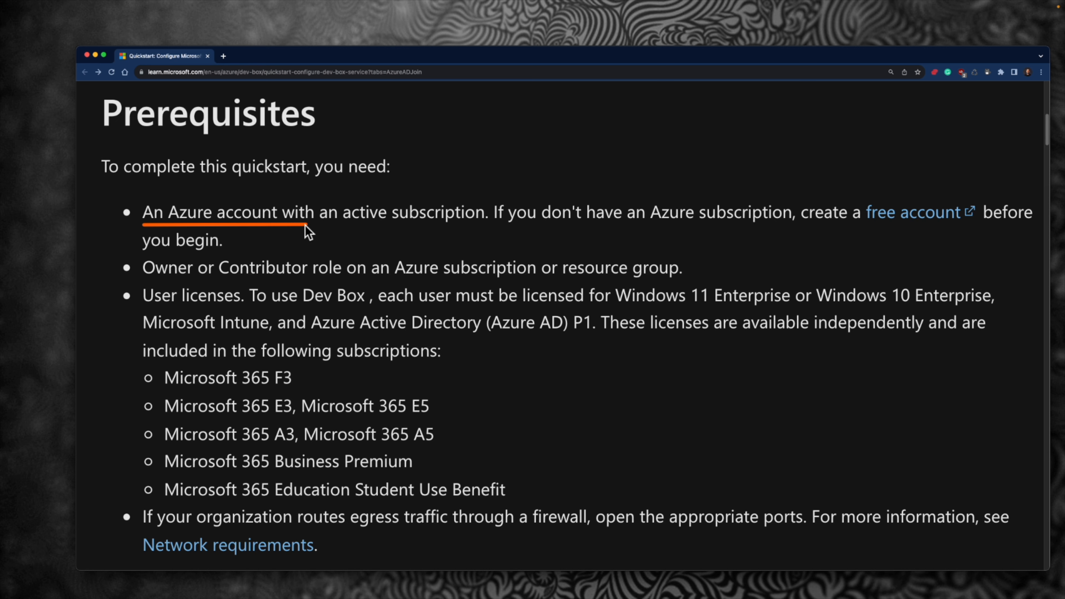
left_click_drag(160, 282, 301, 281)
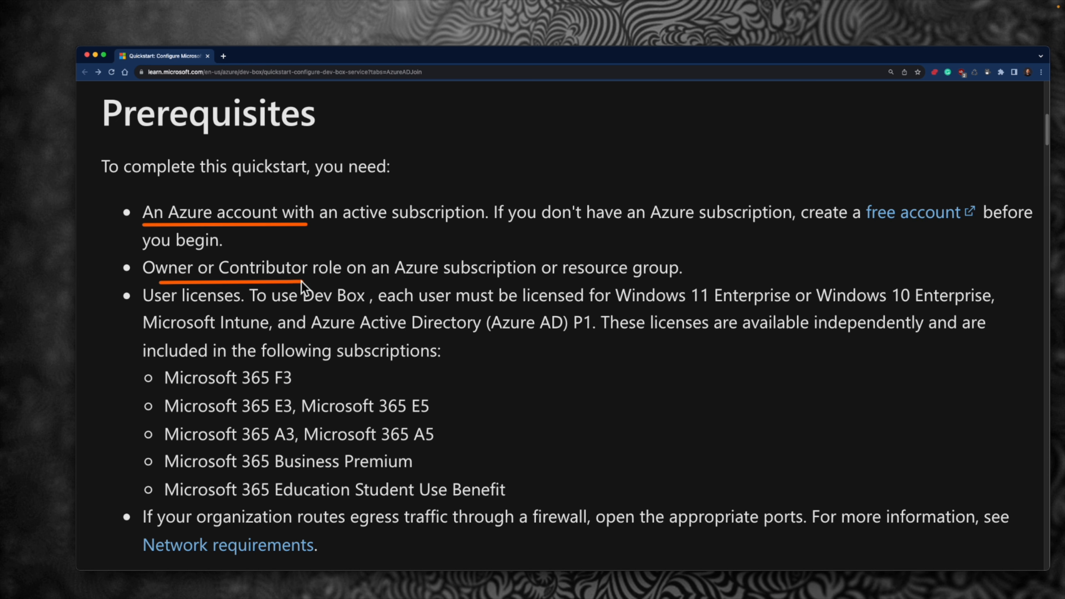
left_click_drag(181, 307, 239, 307)
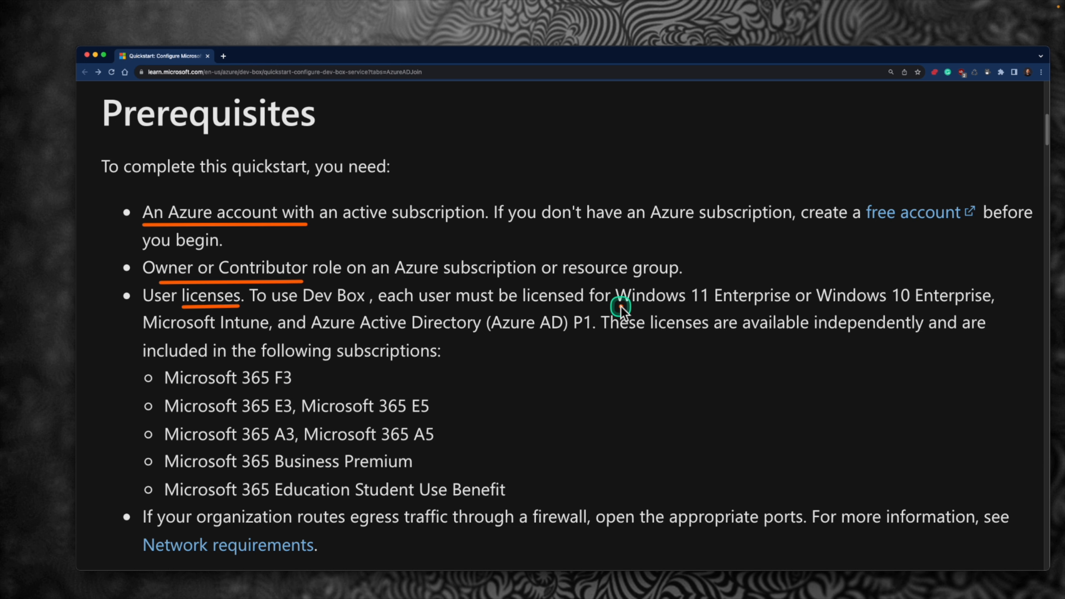
left_click_drag(646, 306, 988, 307)
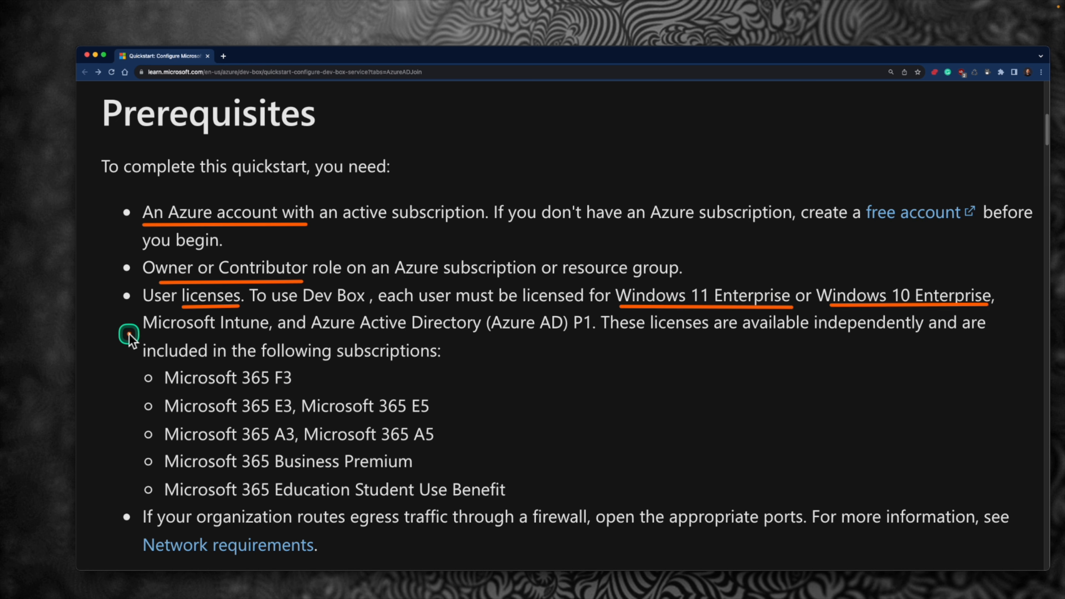
left_click_drag(149, 333, 256, 332)
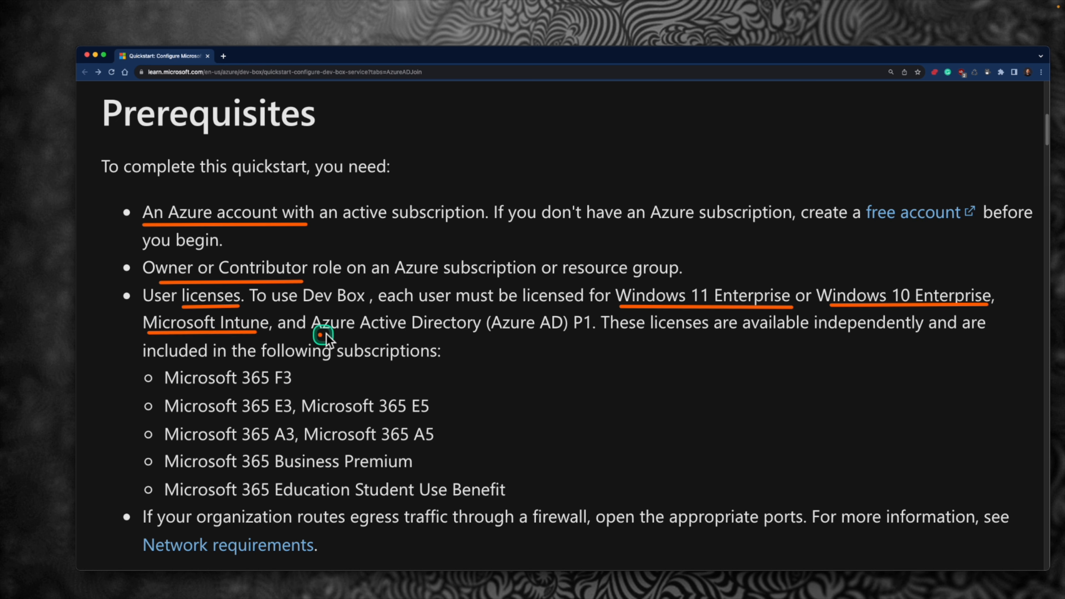
left_click_drag(327, 335, 599, 336)
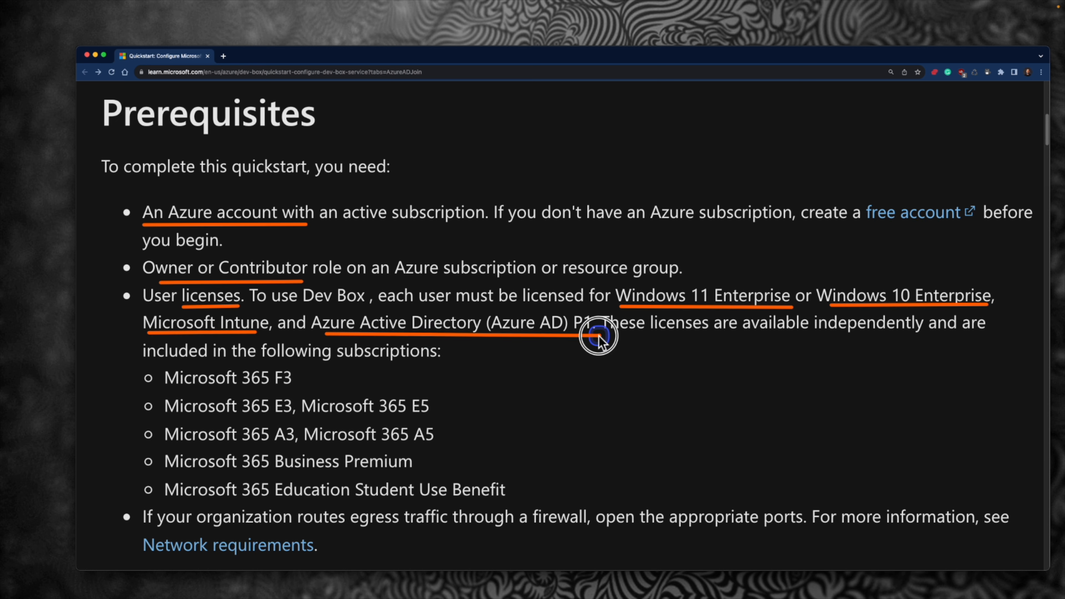
scroll(587, 419, "down", 1)
left_click_drag(354, 504, 595, 503)
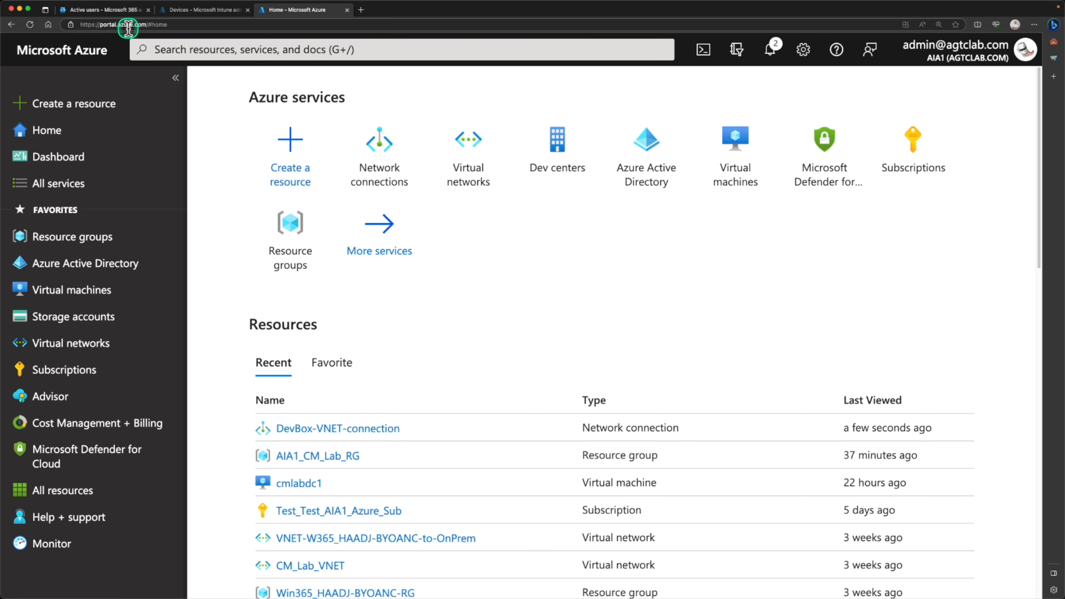
- Find Dev centers through the portal search and start a new dev center
left_click(210, 54)
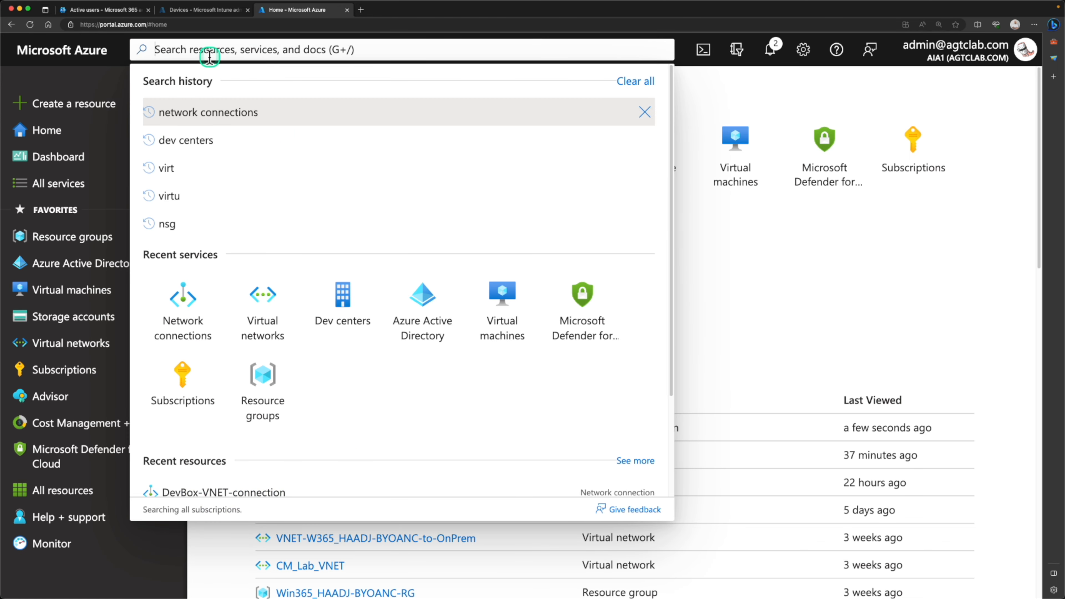
left_click(189, 141)
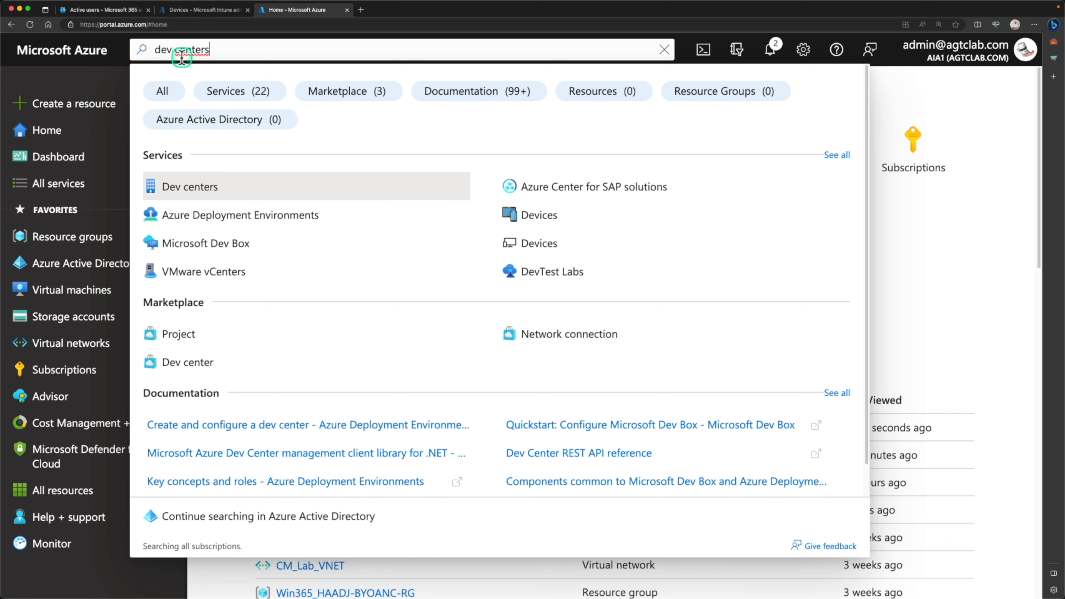
left_click(170, 189)
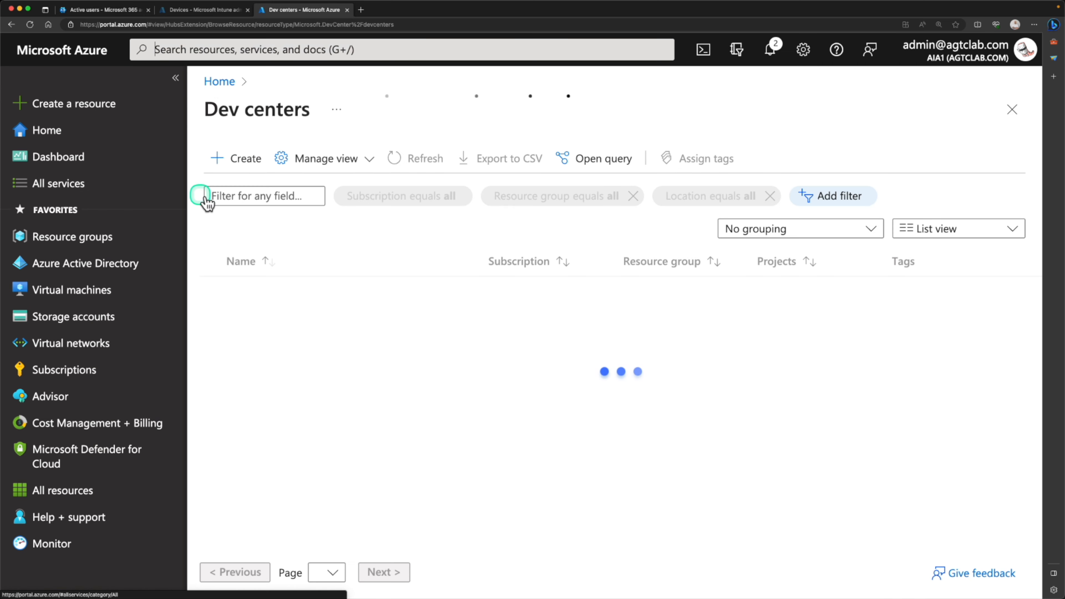
left_click(242, 163)
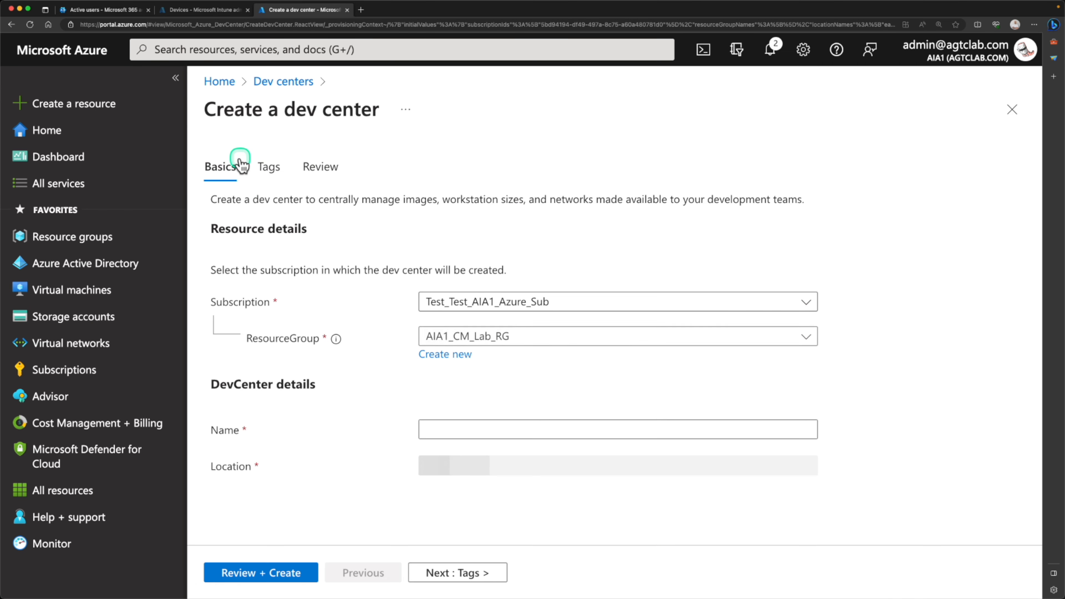
- Keep the existing subscription and create a new resource group named DevBox-RG
left_click(461, 302)
left_click(461, 302)
left_click(463, 337)
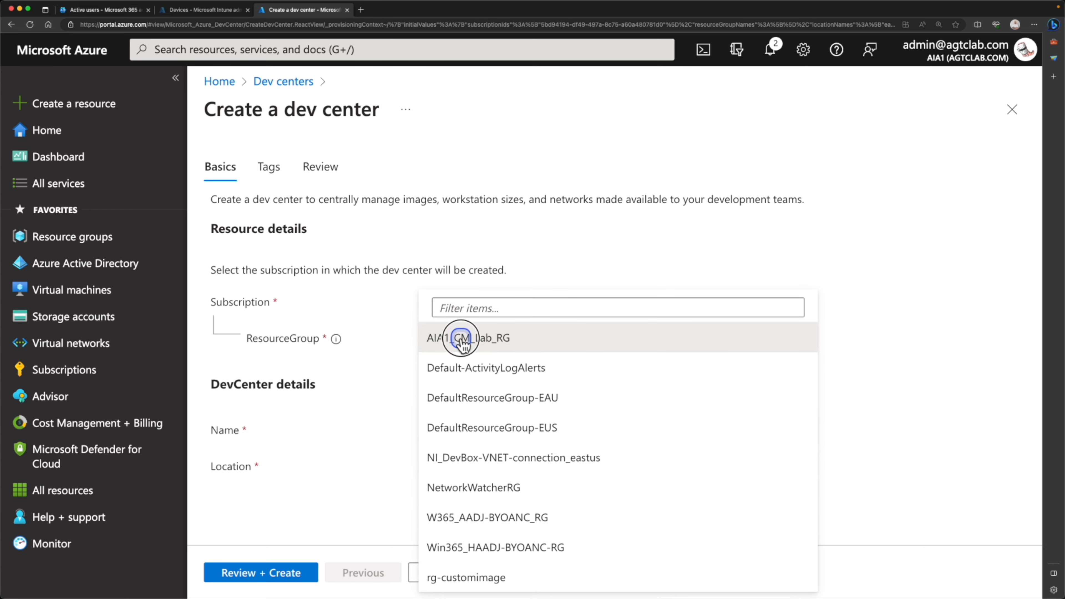
left_click(463, 337)
left_click(458, 355)
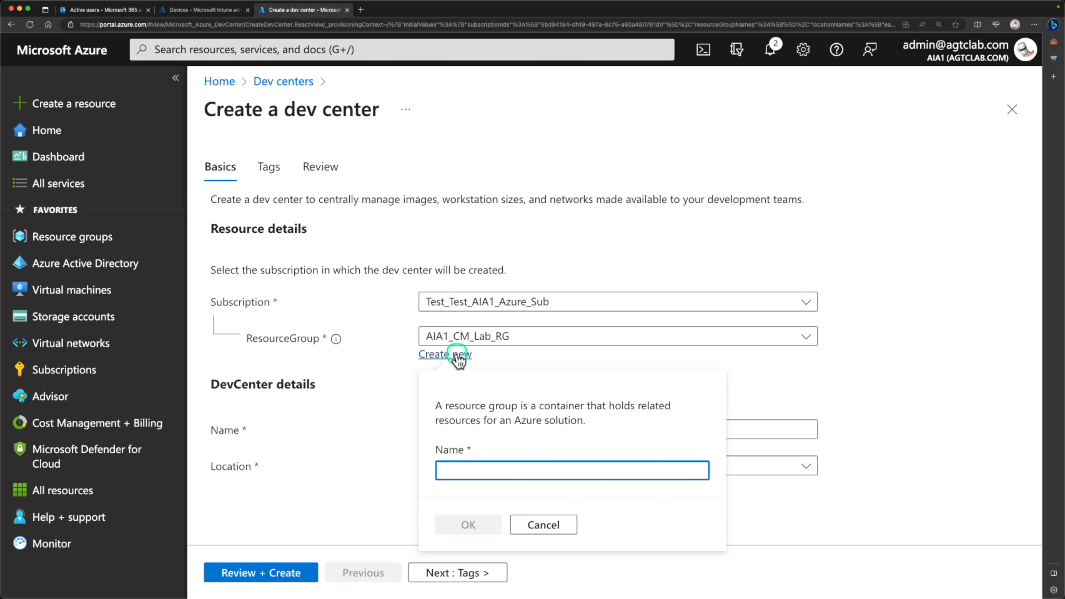
type("DevBox-RG")
left_click(469, 474)
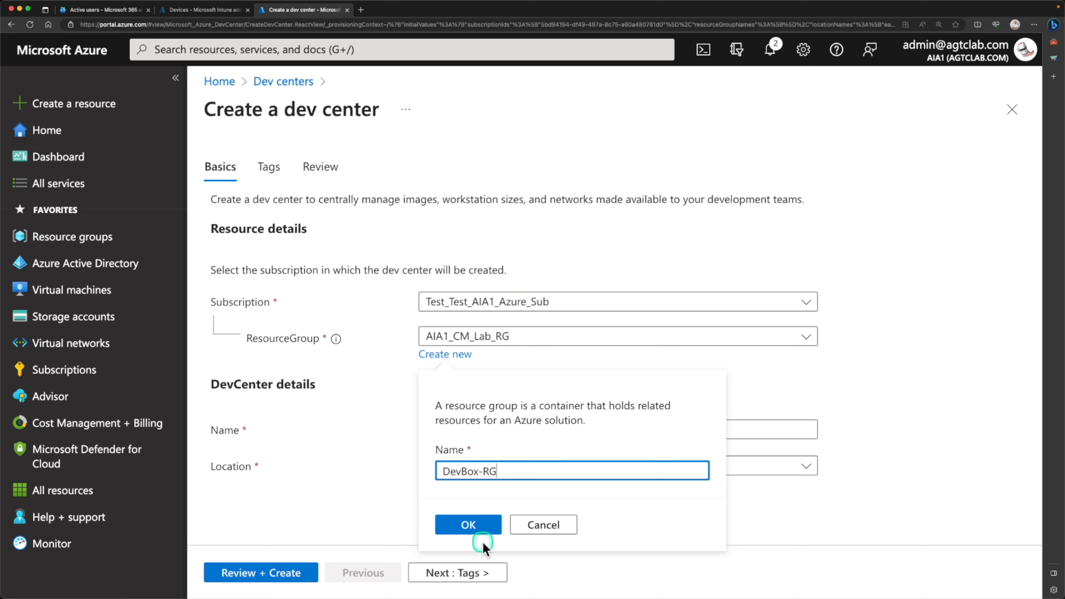
left_click(482, 530)
- Name the dev center DevCentre-Std-DevBox in Australia East, validate it and create it
left_click(468, 429)
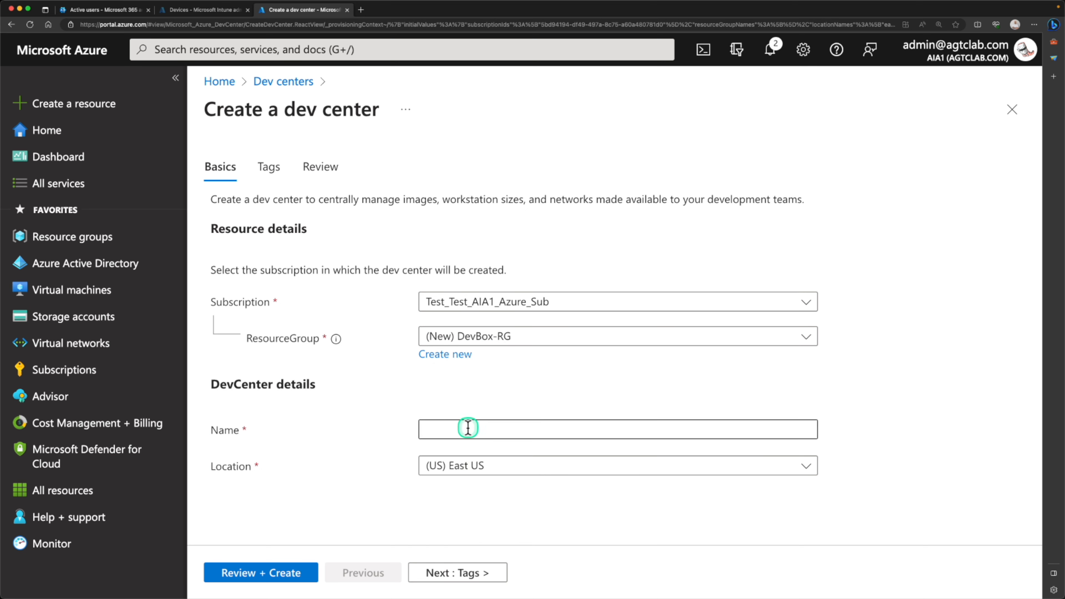
type("DevCentre-Std-DevBox")
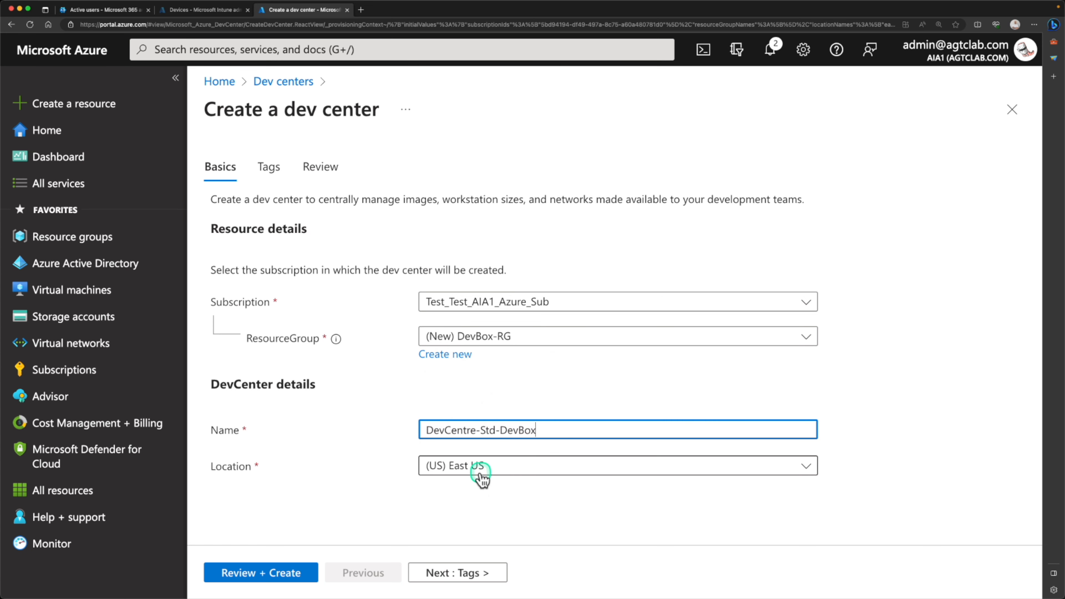
left_click(481, 470)
scroll(489, 468, "down", 1)
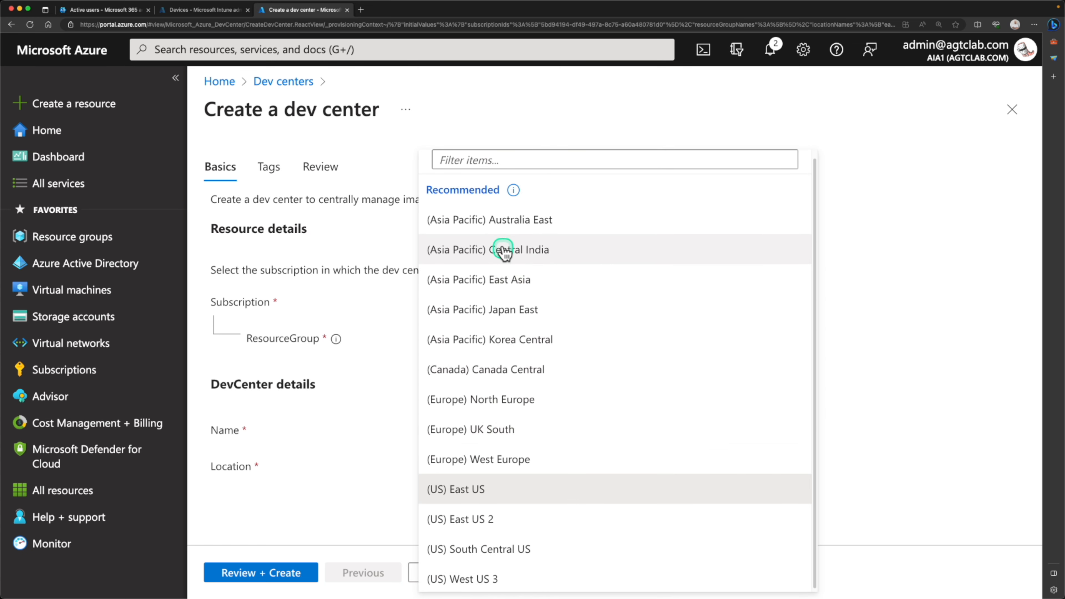
left_click(503, 222)
left_click(440, 574)
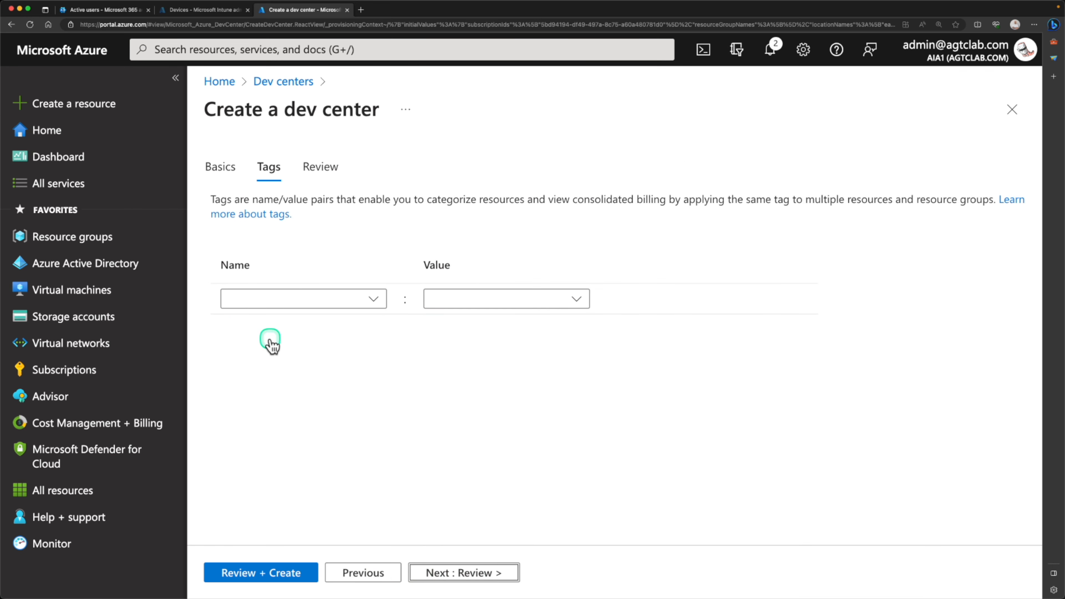
left_click(466, 573)
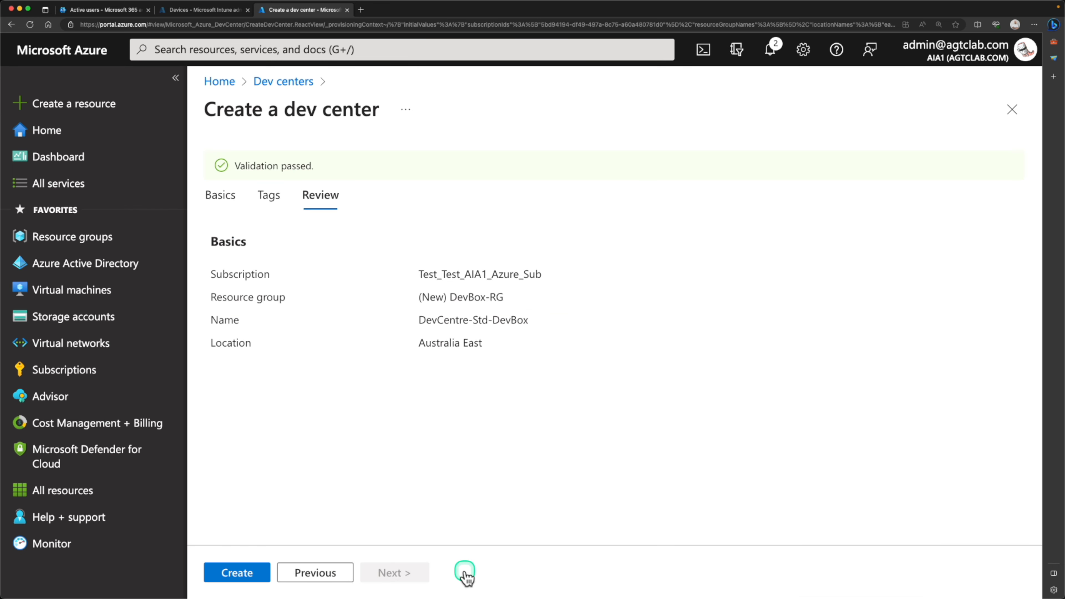
left_click(246, 578)
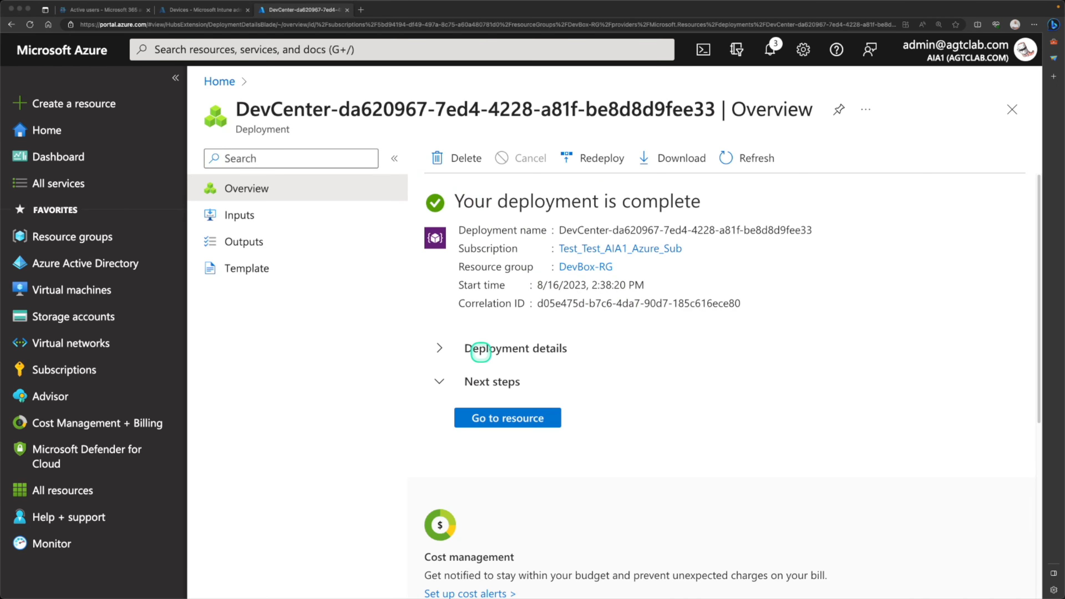
- Open the newly deployed dev center and scroll through its overview
left_click(511, 424)
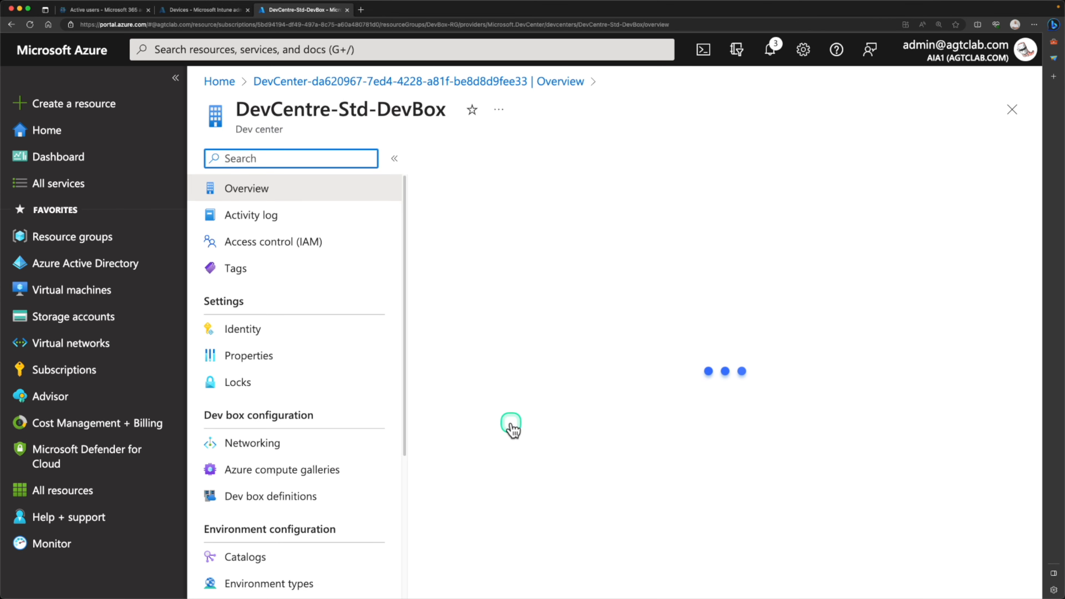
scroll(568, 401, "down", 5)
scroll(567, 400, "down", 3)
scroll(577, 381, "up", 10)
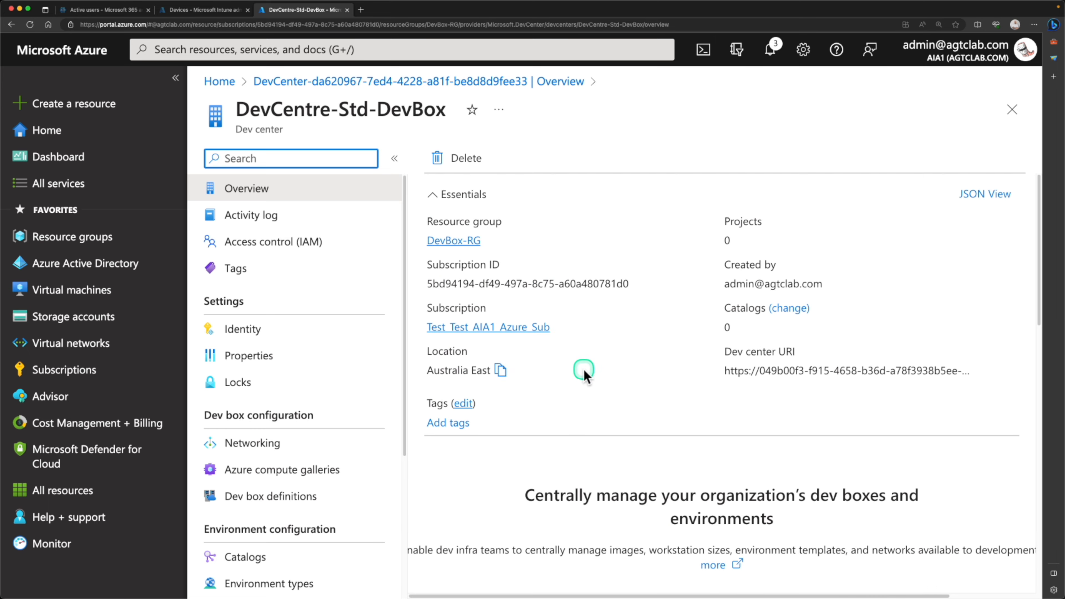
scroll(582, 419, "down", 5)
scroll(542, 234, "up", 8)
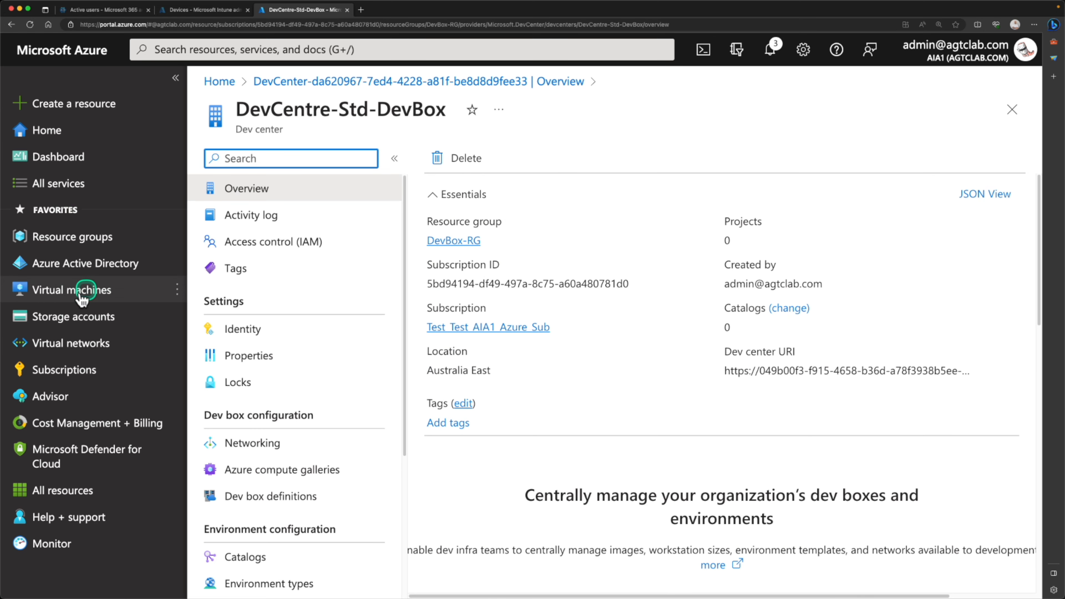
- Go to the Virtual networks list and start creating a new virtual network
left_click(72, 343)
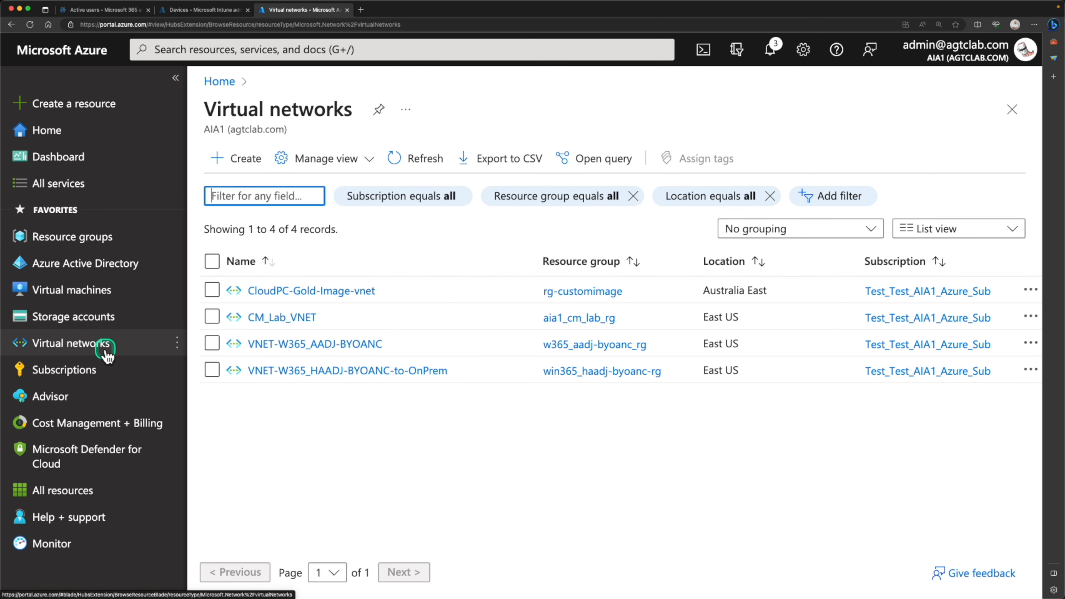
left_click(233, 55)
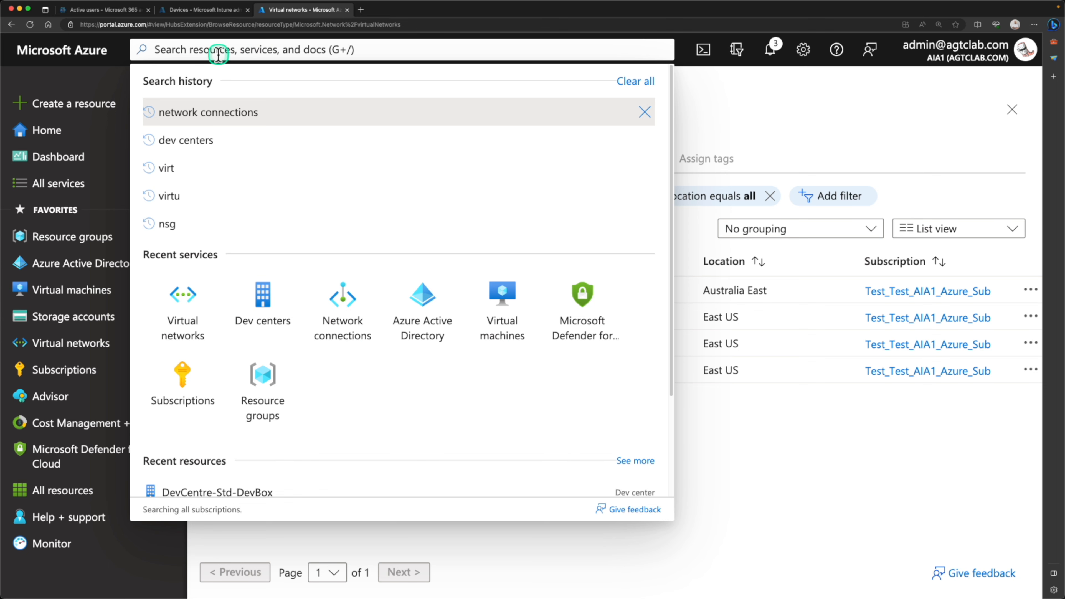
left_click(183, 293)
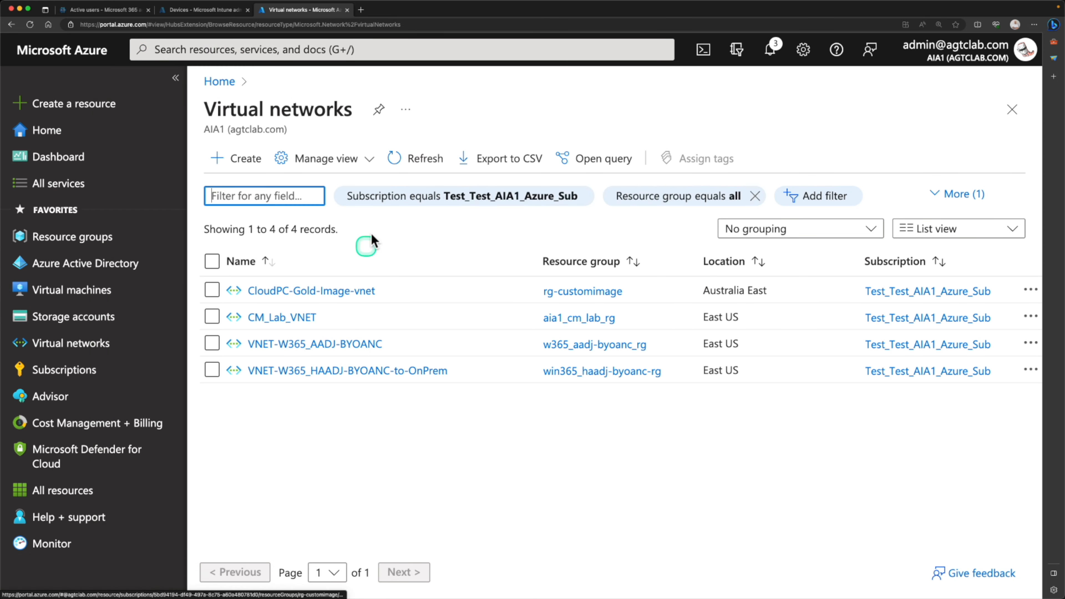
left_click(245, 159)
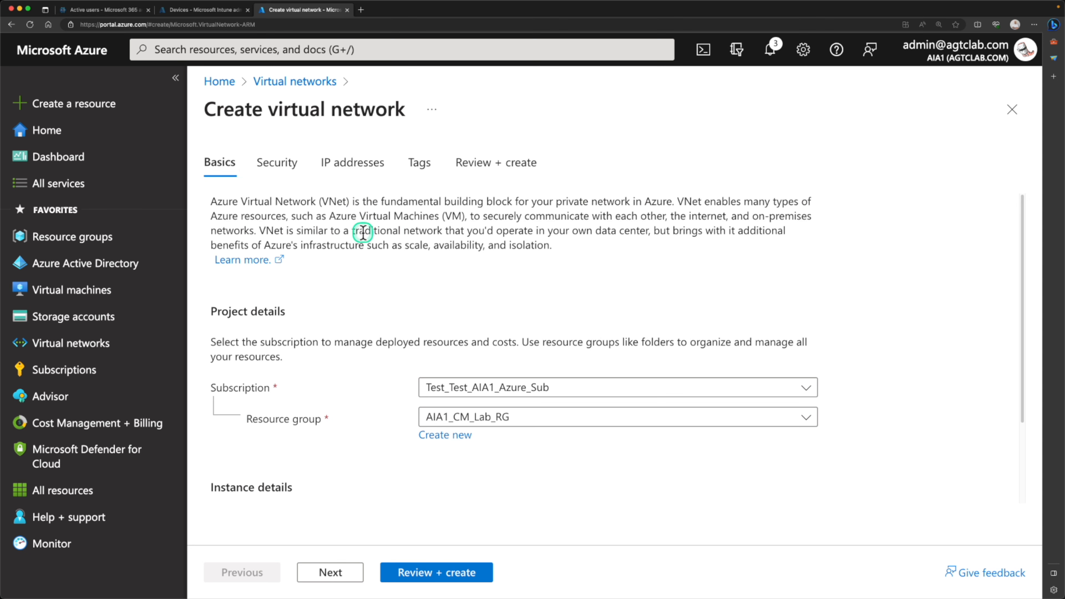
- Place the virtual network in the Test_Test_AIA1_Azure_Sub subscription and the DevBox-RG resource group
scroll(363, 233, "down", 5)
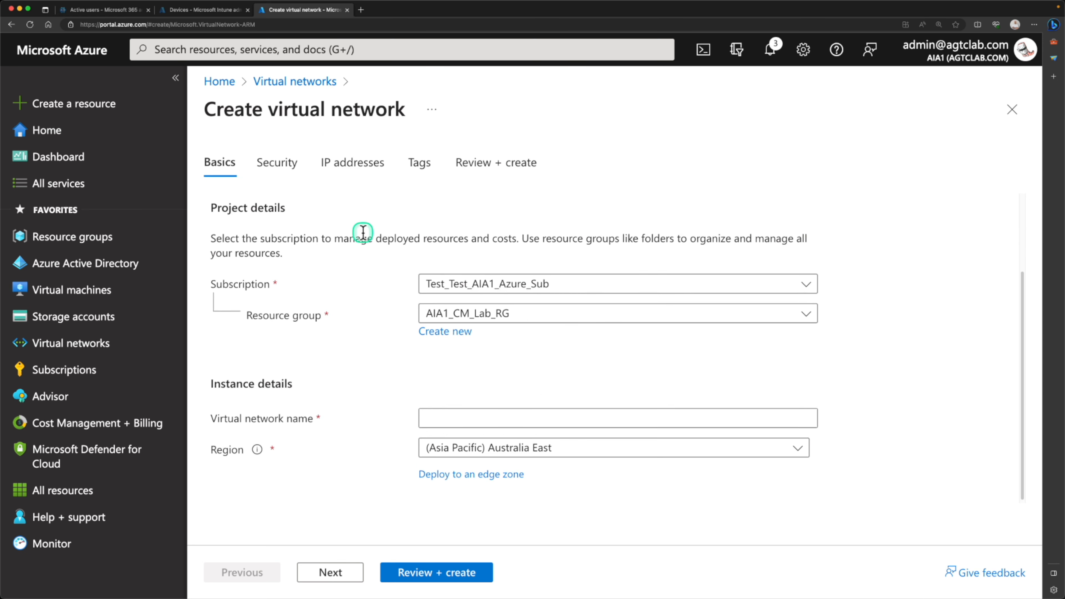
left_click(460, 285)
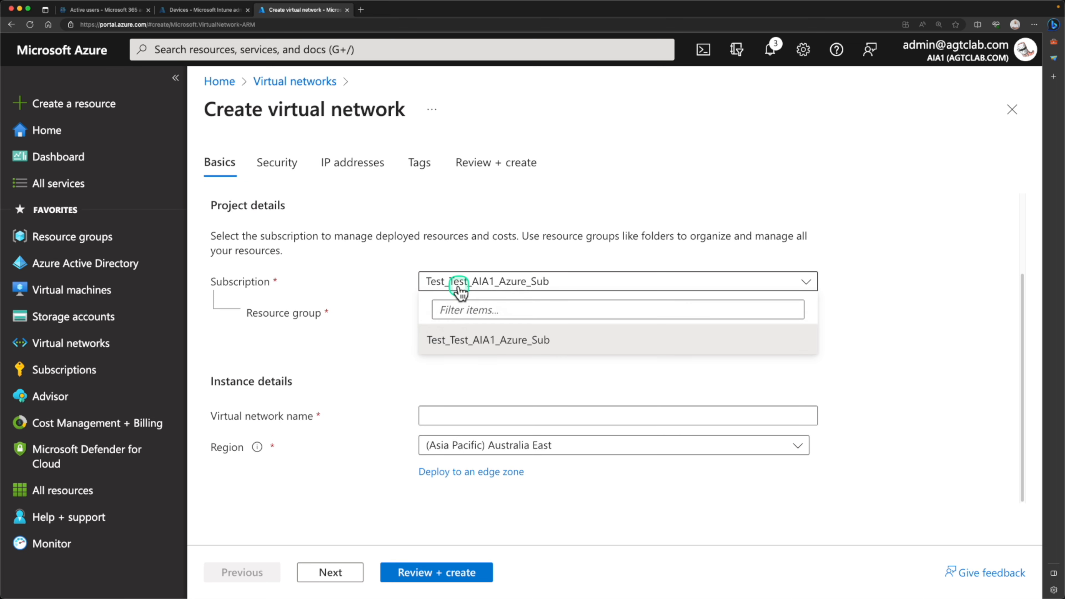
left_click(460, 290)
left_click(459, 313)
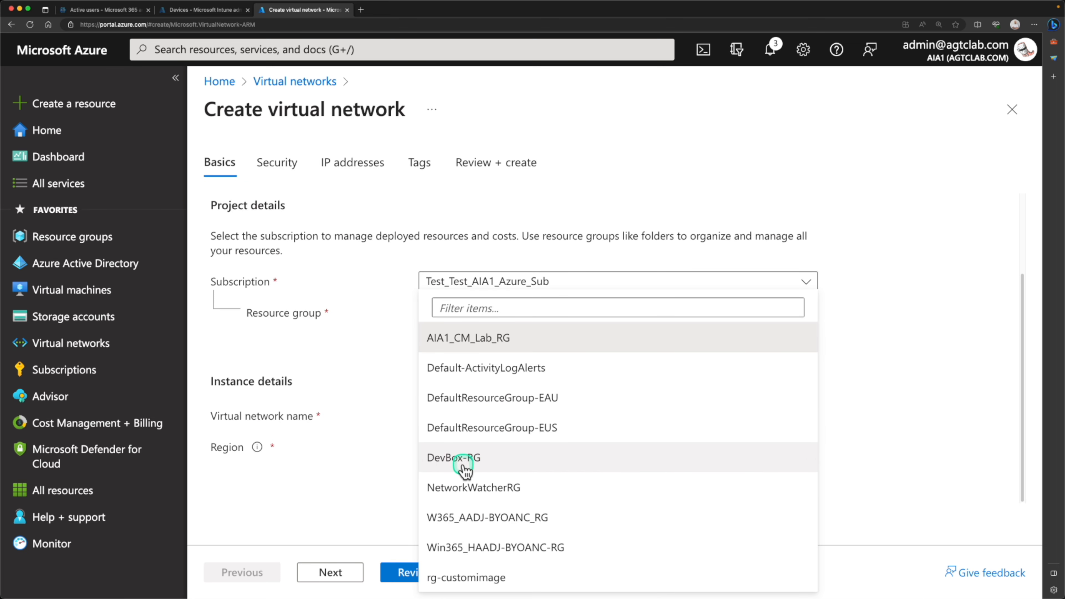
left_click(438, 464)
- Name the network DevBox-VNET and advance past Security to the IP addresses settings
left_click(447, 425)
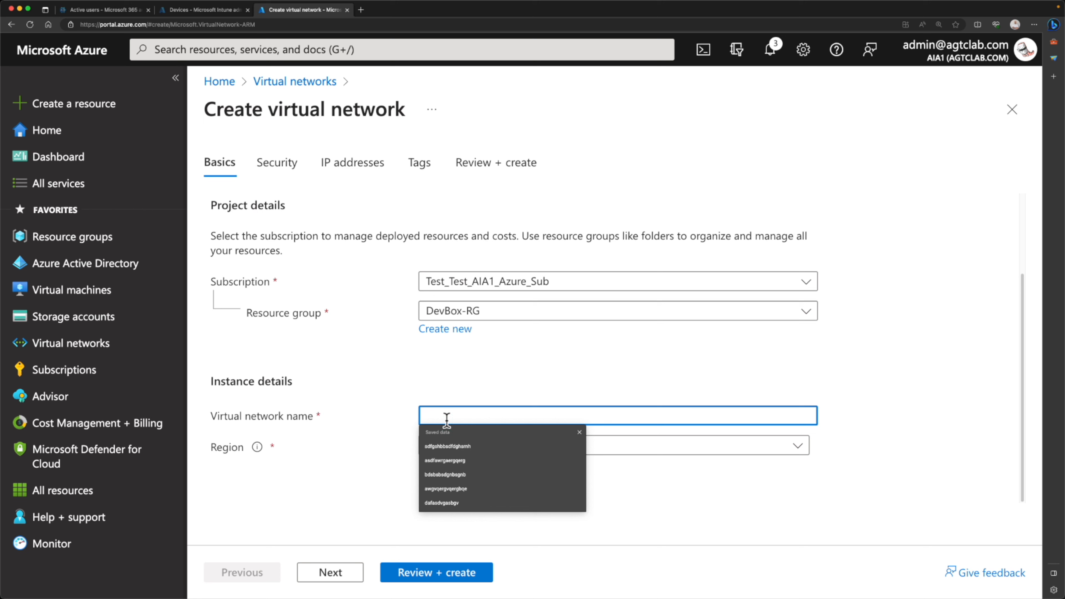
type("DevBox-VENT")
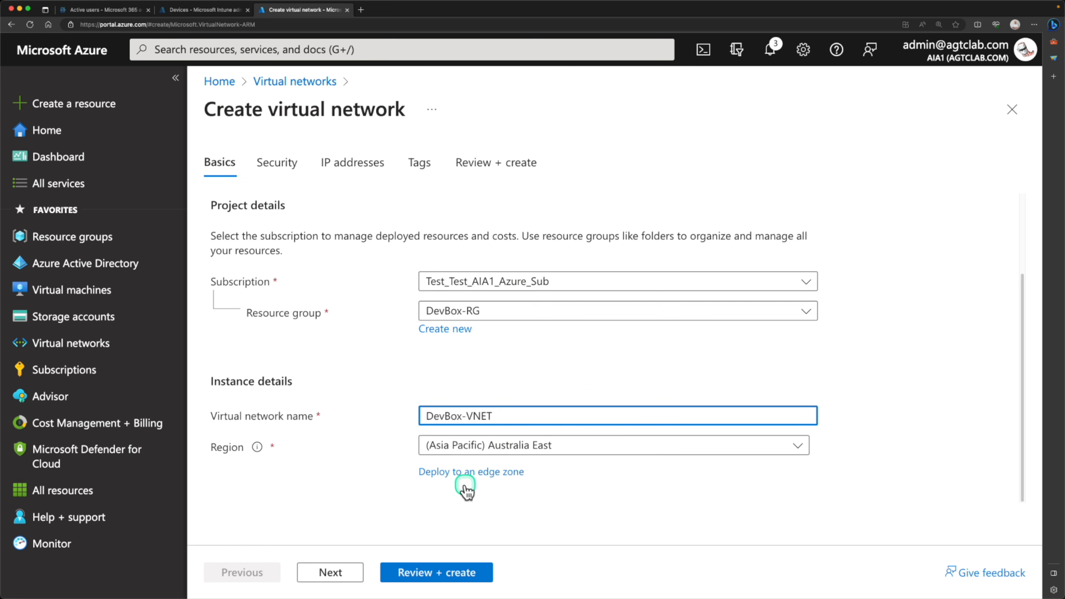
left_click(331, 573)
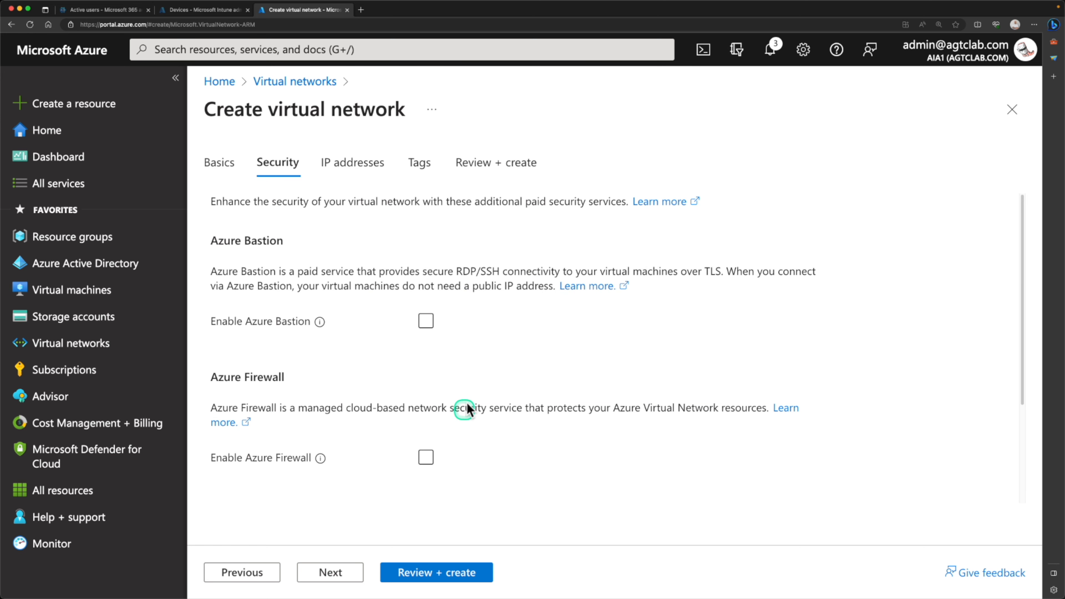
scroll(451, 281, "down", 3)
scroll(452, 280, "up", 3)
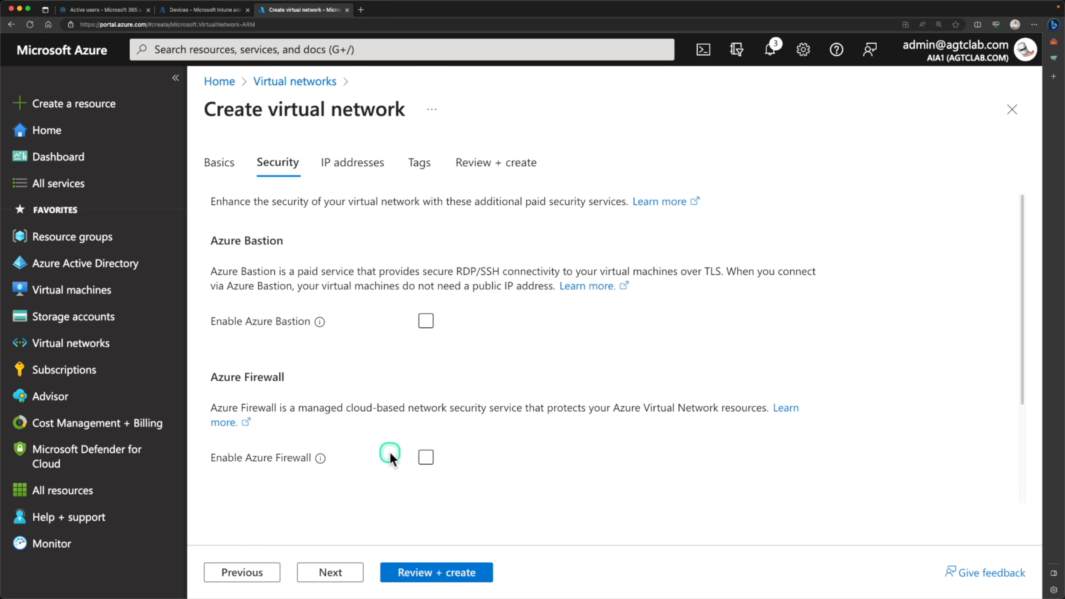
left_click(331, 573)
- Rename the default 10.0.0.0/24 subnet to devbox-subnet and save it
scroll(461, 398, "down", 1)
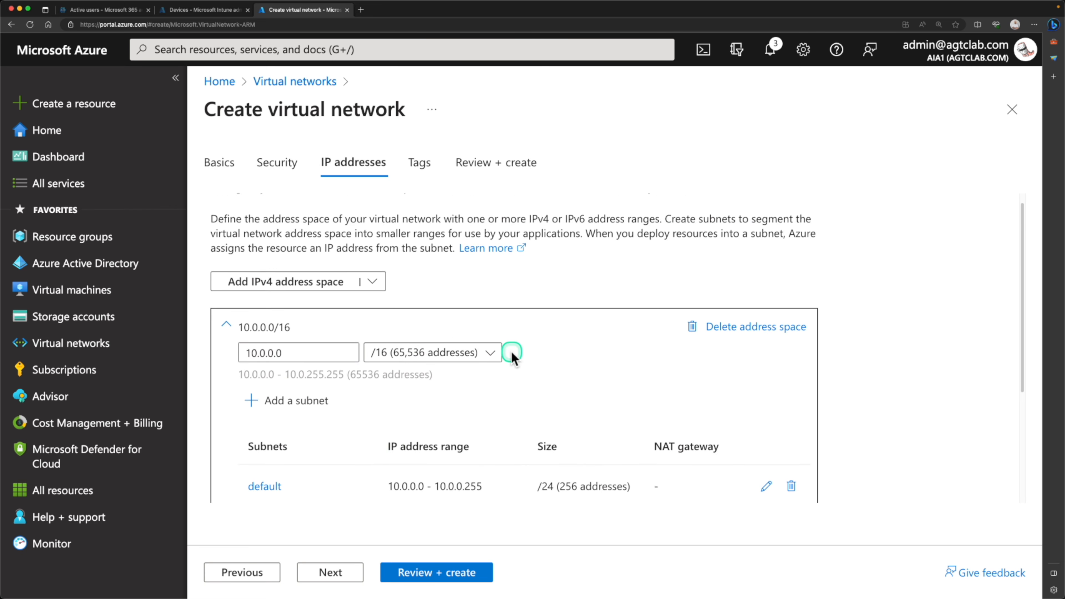
scroll(511, 354, "down", 2)
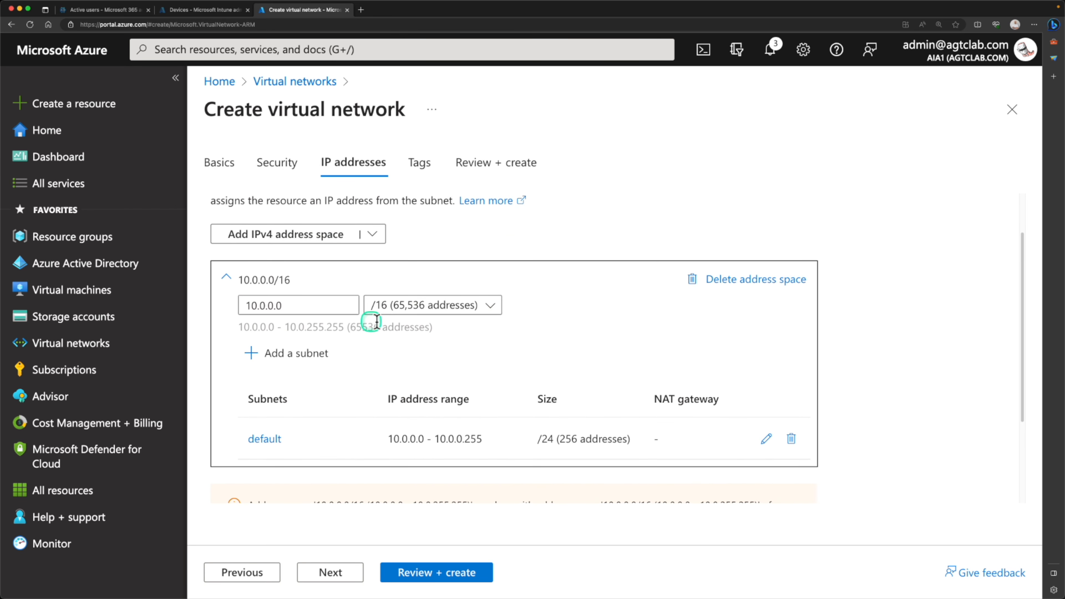
scroll(390, 350, "down", 2)
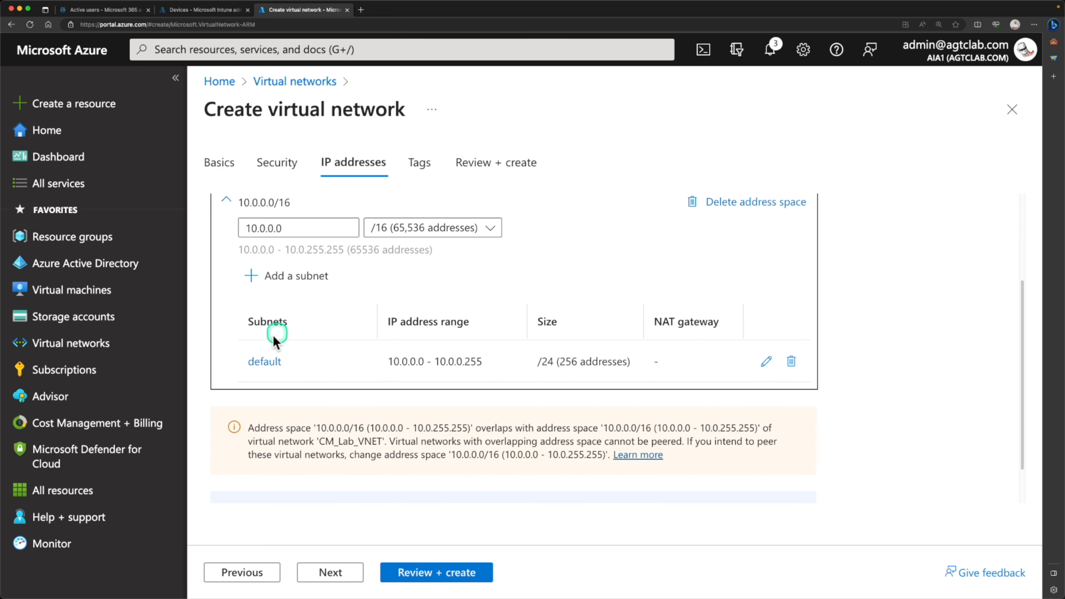
left_click(767, 362)
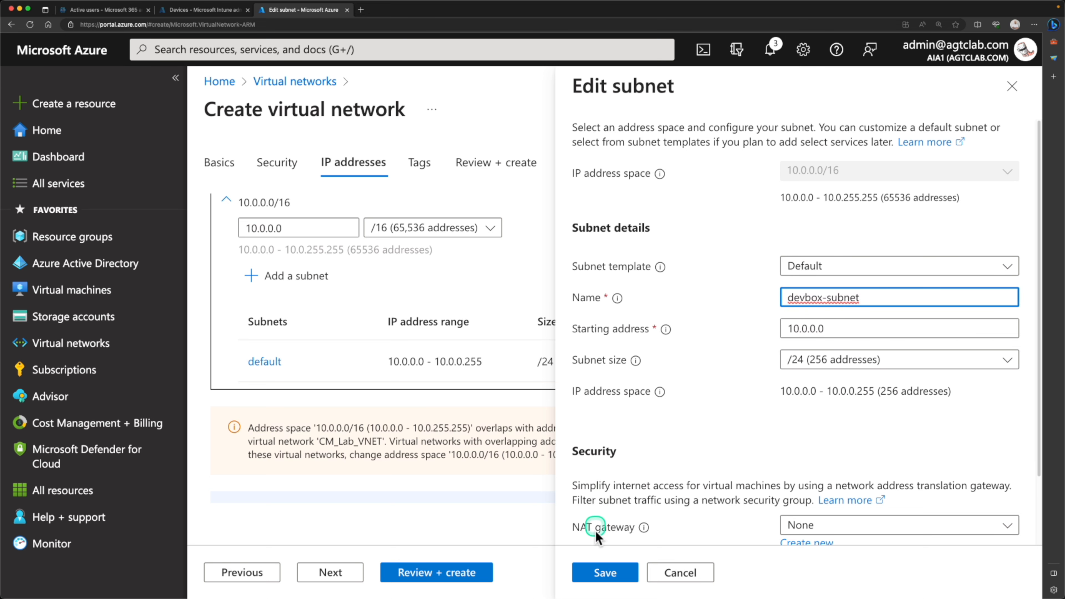
left_click(604, 574)
- Advance through Tags to Review + create and create DevBox-VNET in DevBox-RG
scroll(419, 432, "up", 3)
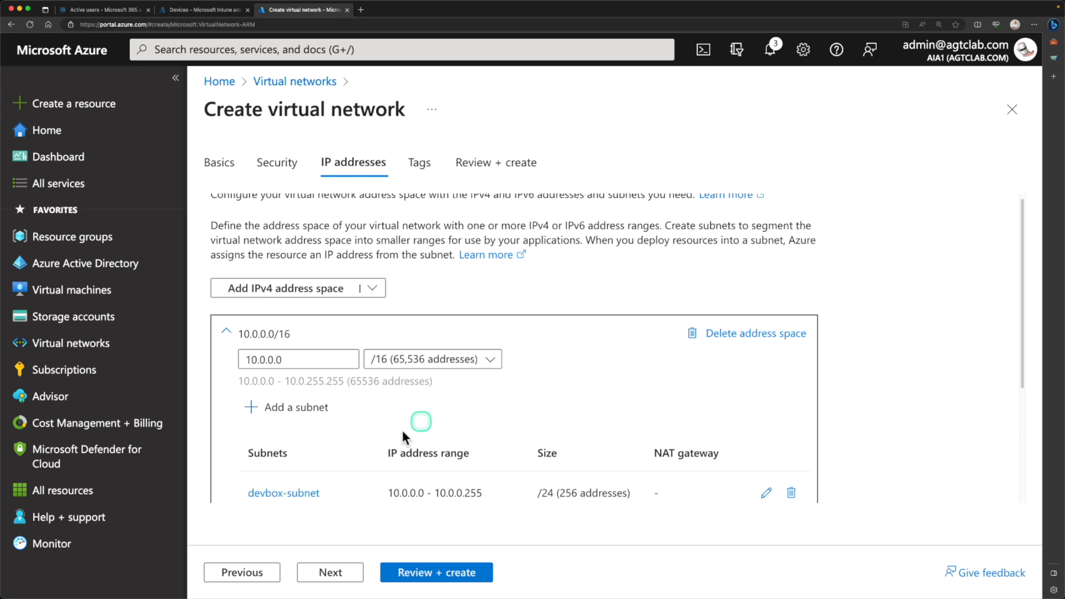
left_click(330, 564)
left_click(336, 572)
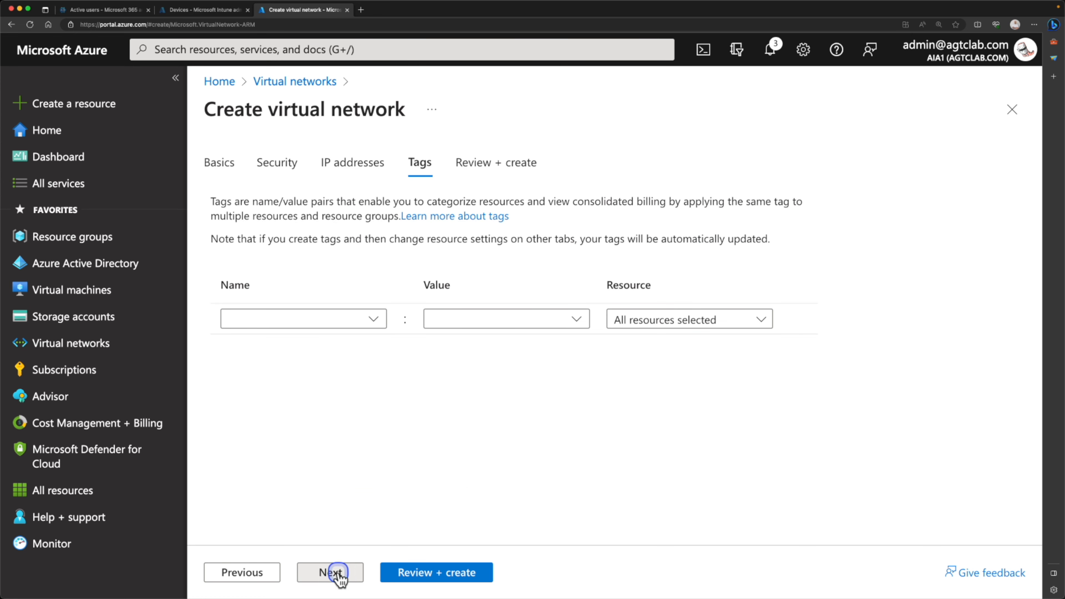
left_click(405, 573)
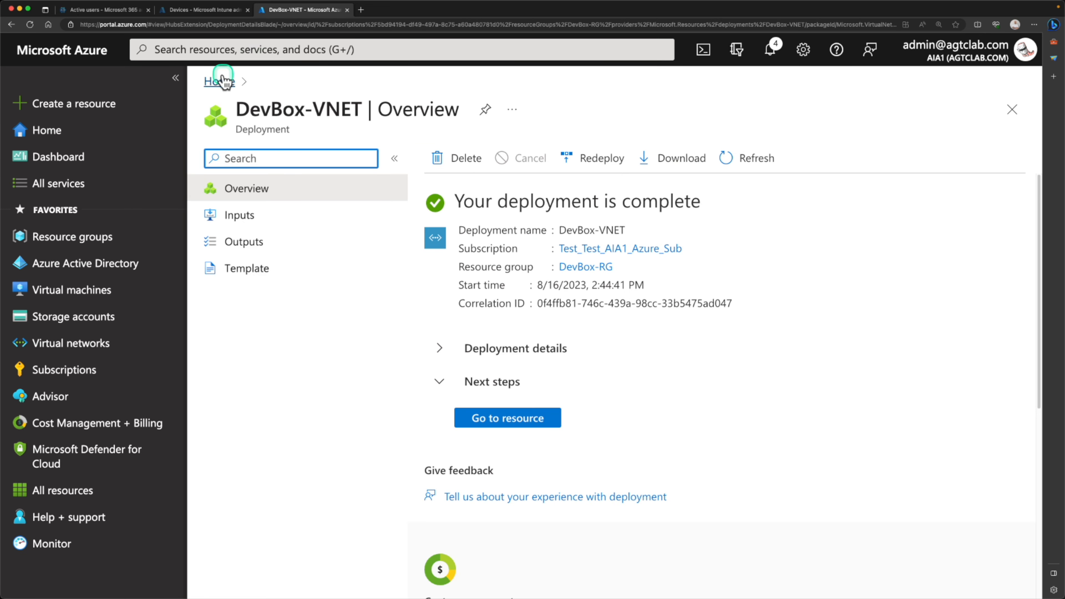
- Find Network connections through the portal search and start a new network connection
left_click(238, 49)
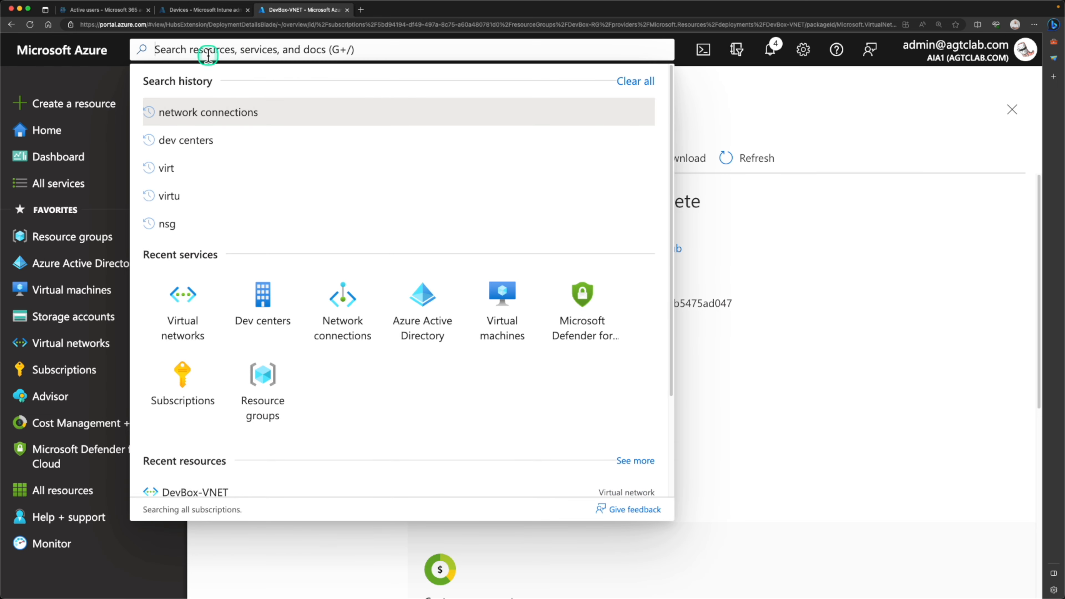
left_click(203, 112)
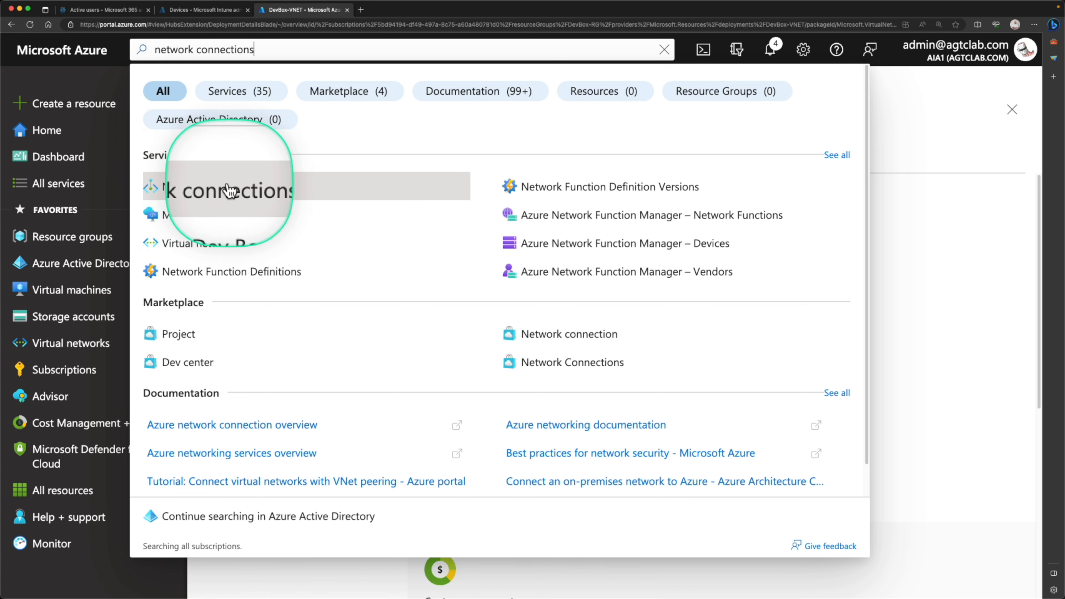
left_click(181, 197)
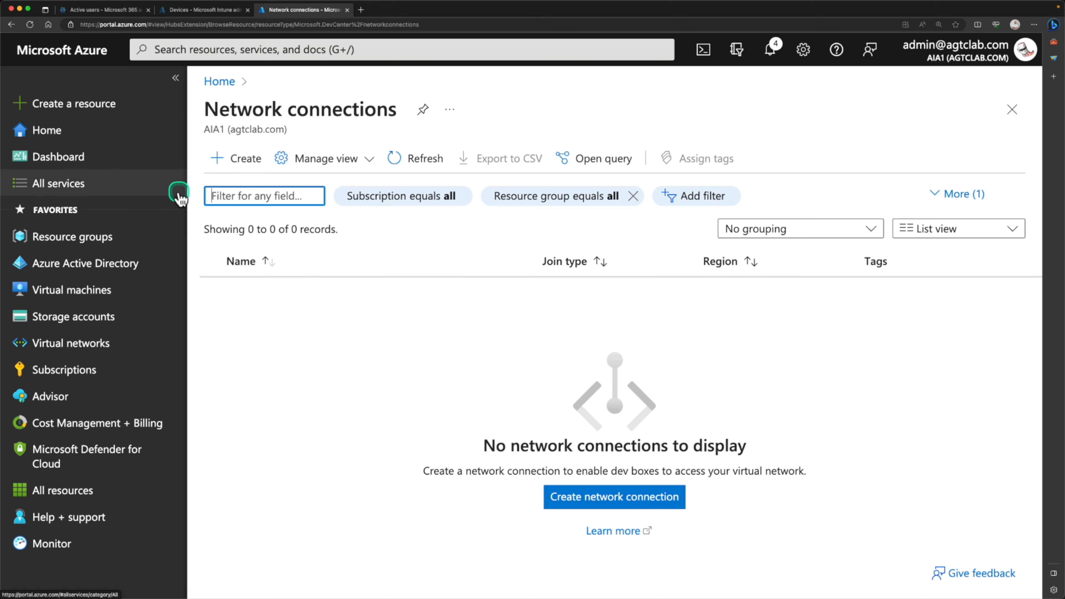
left_click(247, 161)
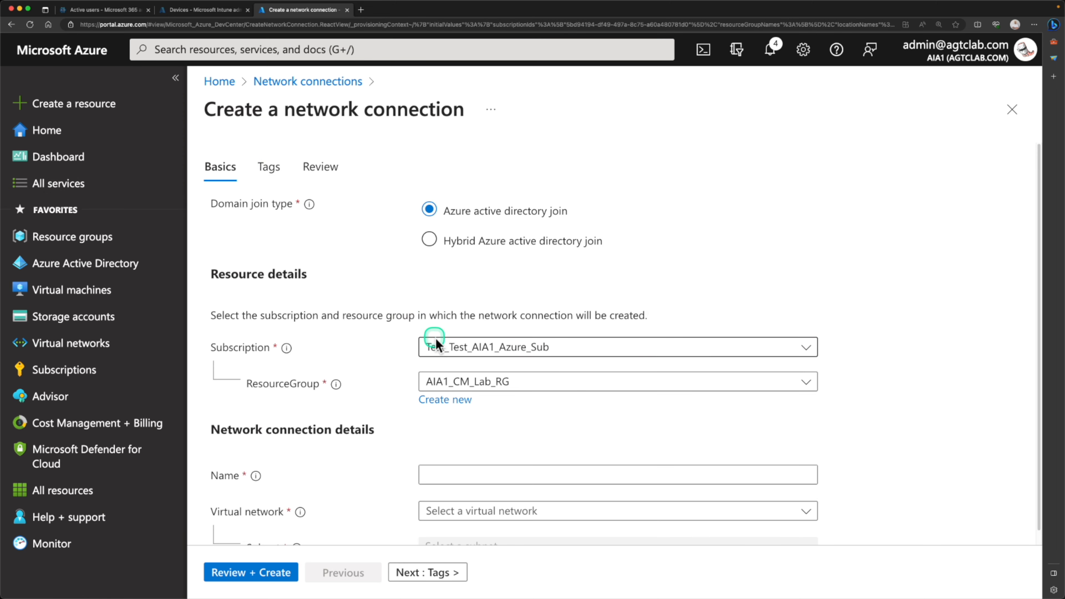
- Put the network connection in DevBox-RG and name it devbox-network-connection
left_click(445, 348)
left_click(443, 349)
left_click(450, 383)
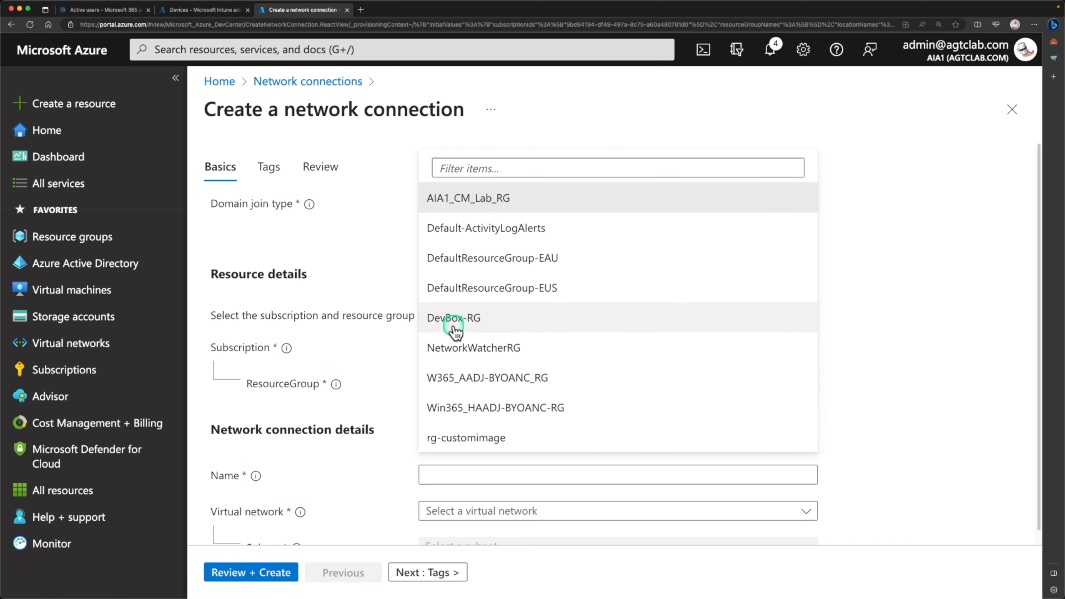
left_click(453, 325)
scroll(406, 423, "down", 1)
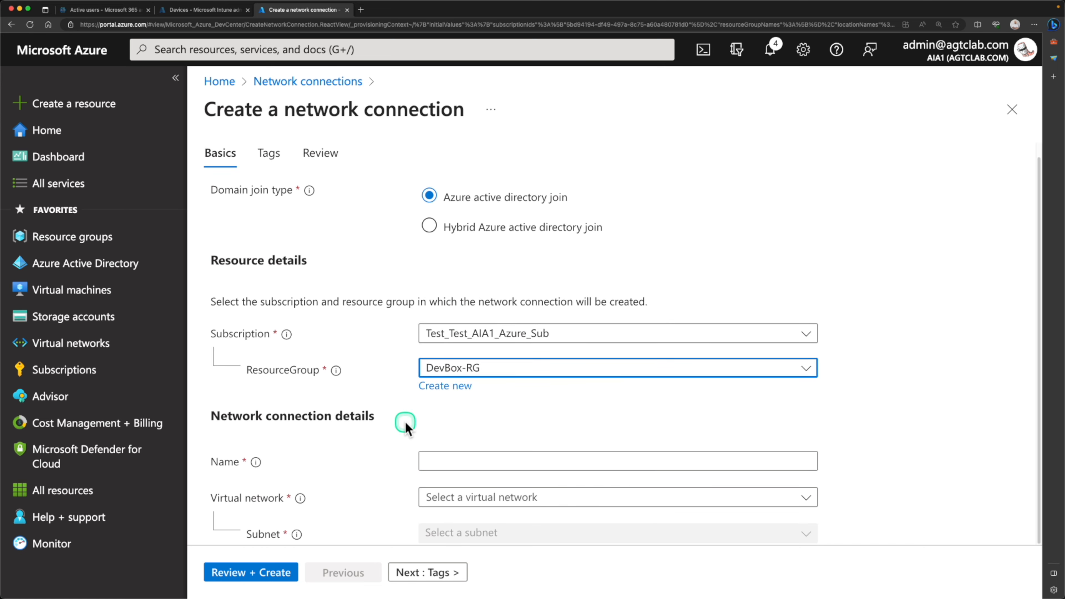
left_click(449, 459)
type("devbox-network-connection")
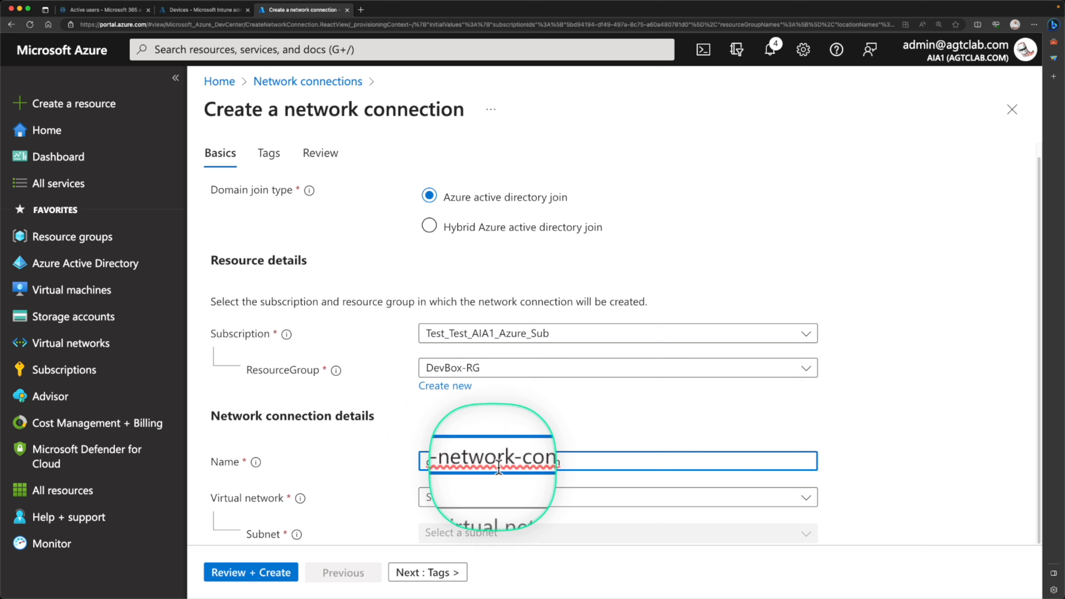
- Choose DevBox-VNET and devbox-subnet, then review and create the connection
left_click(499, 500)
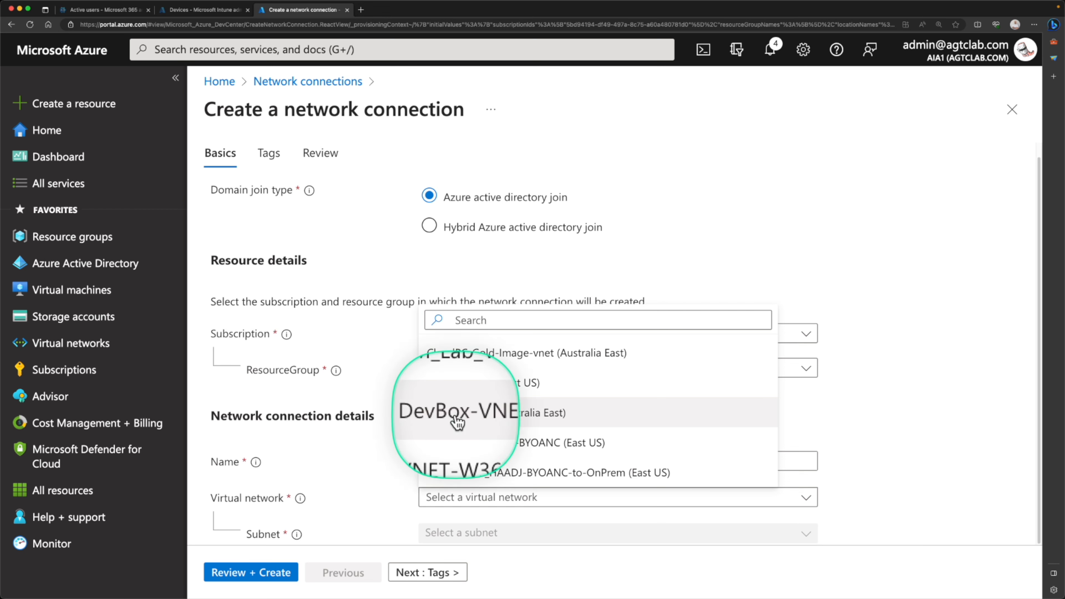
left_click(480, 424)
left_click(442, 534)
left_click(451, 559)
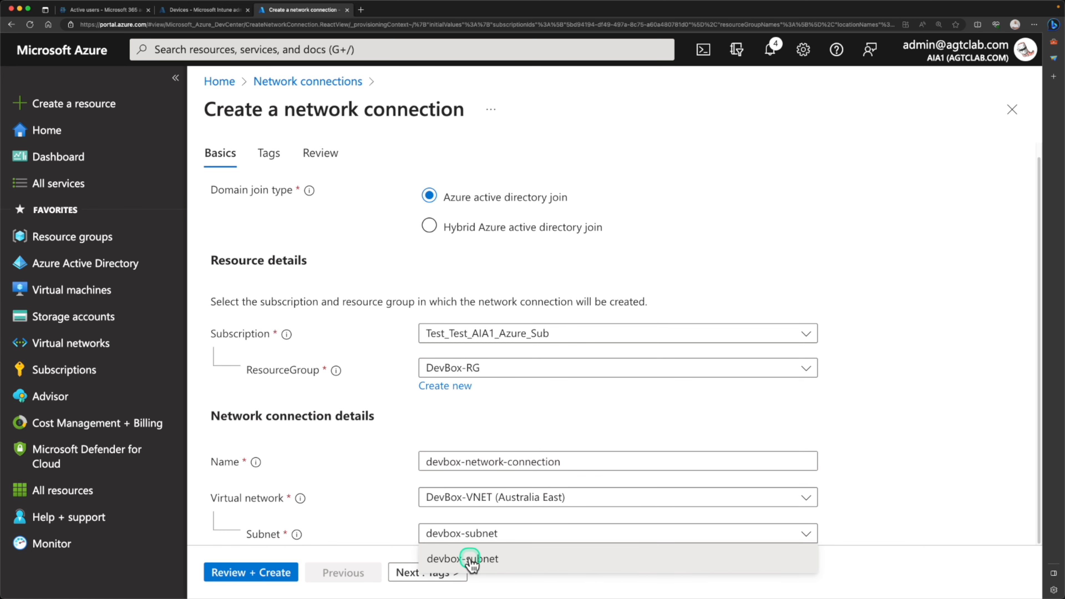
left_click(408, 573)
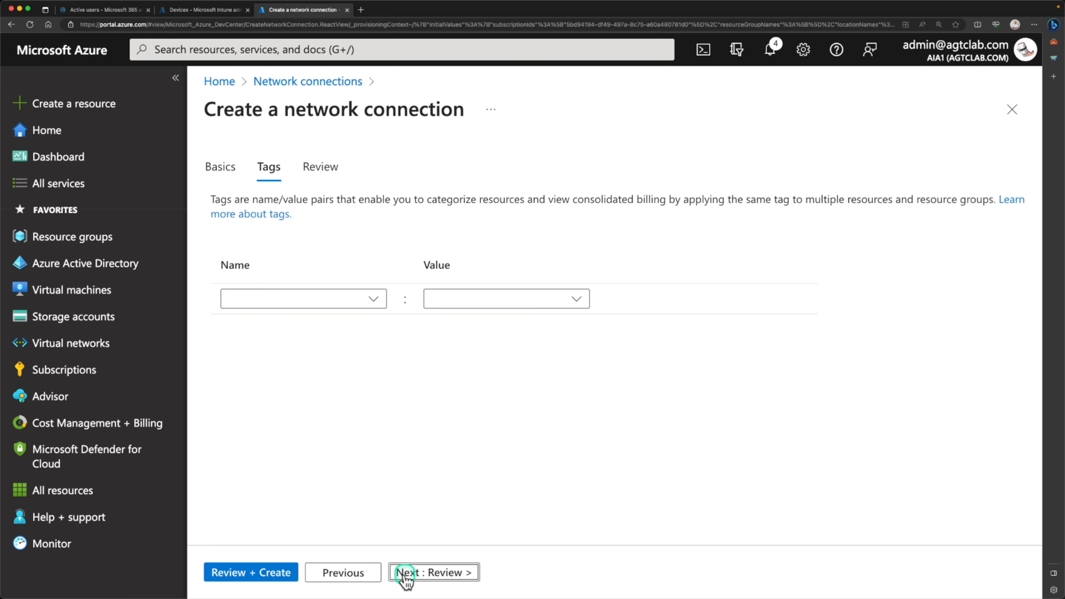
left_click(412, 571)
left_click(249, 572)
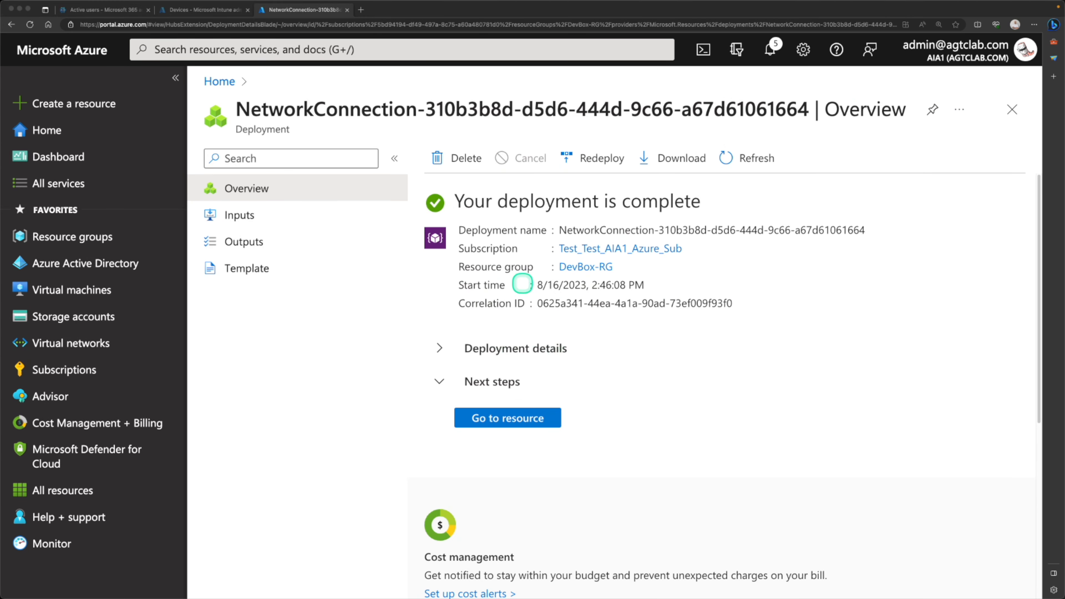
- Open devbox-network-connection and confirm its Networking shows DevBox-VNET with devbox-subnet
left_click(503, 417)
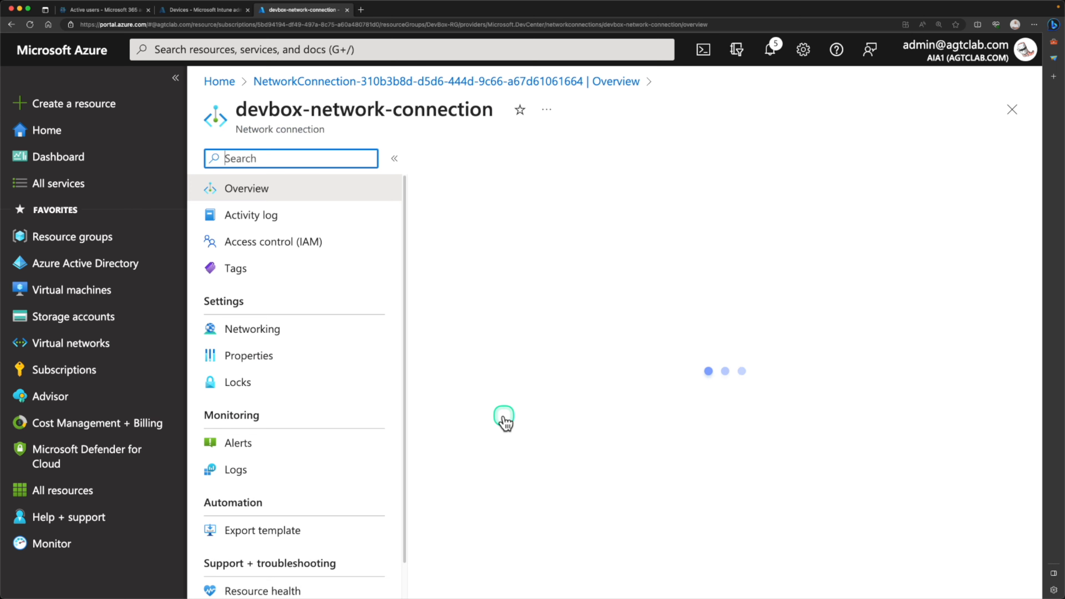
left_click(304, 333)
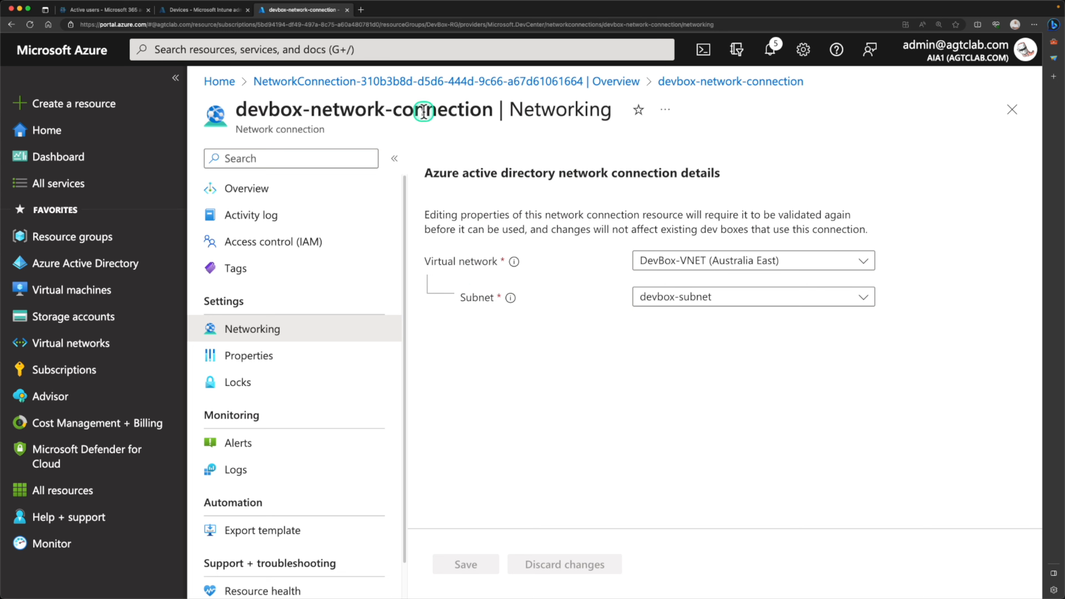
left_click(313, 44)
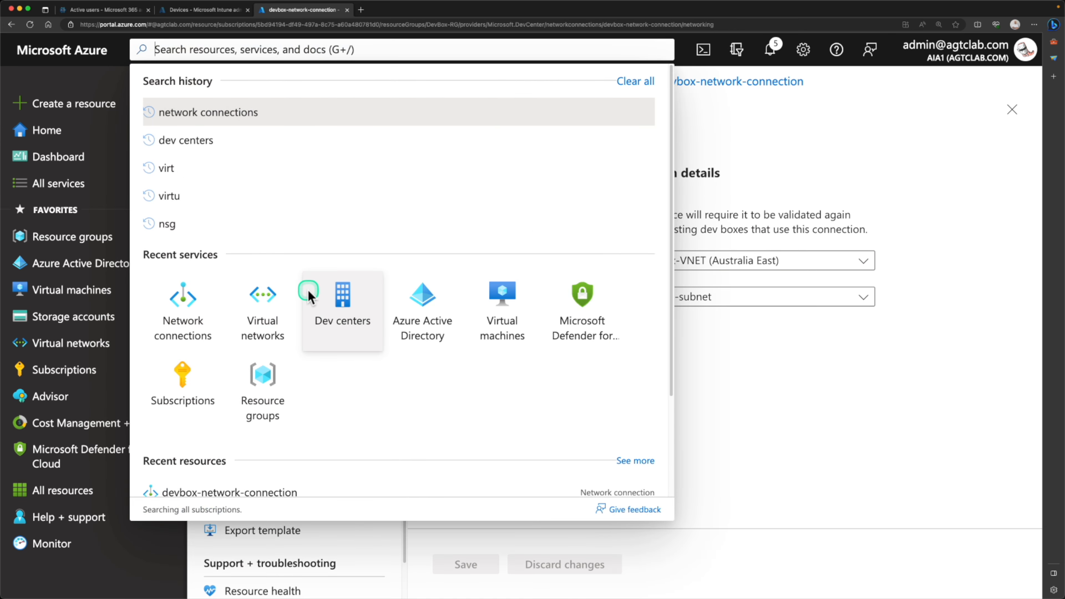
- Go to DevCentre-Std-DevBox's Networking and begin adding devbox-network-connection
left_click(344, 306)
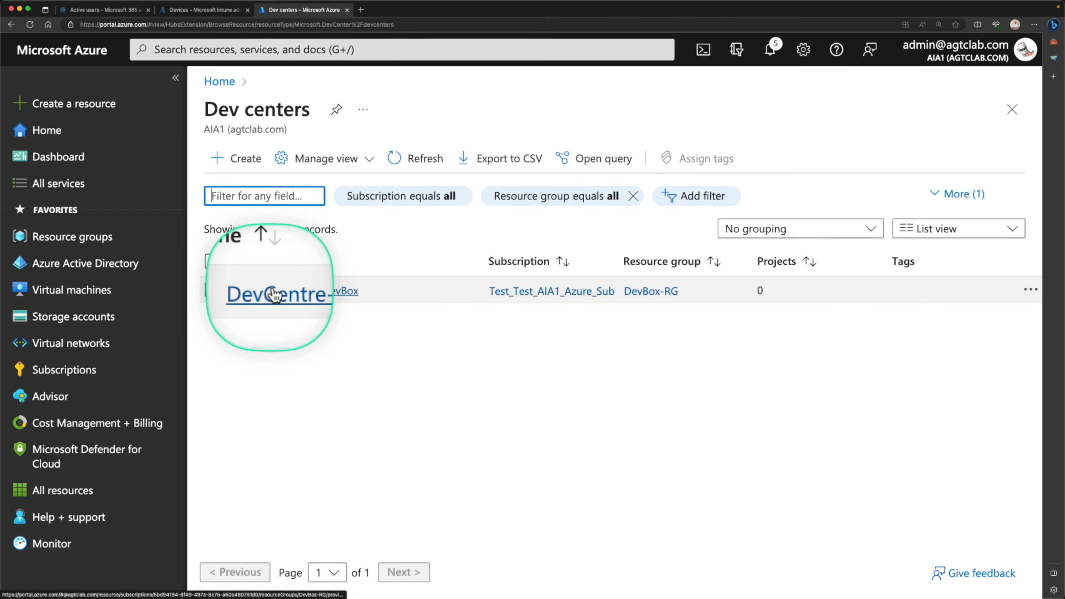
left_click(295, 292)
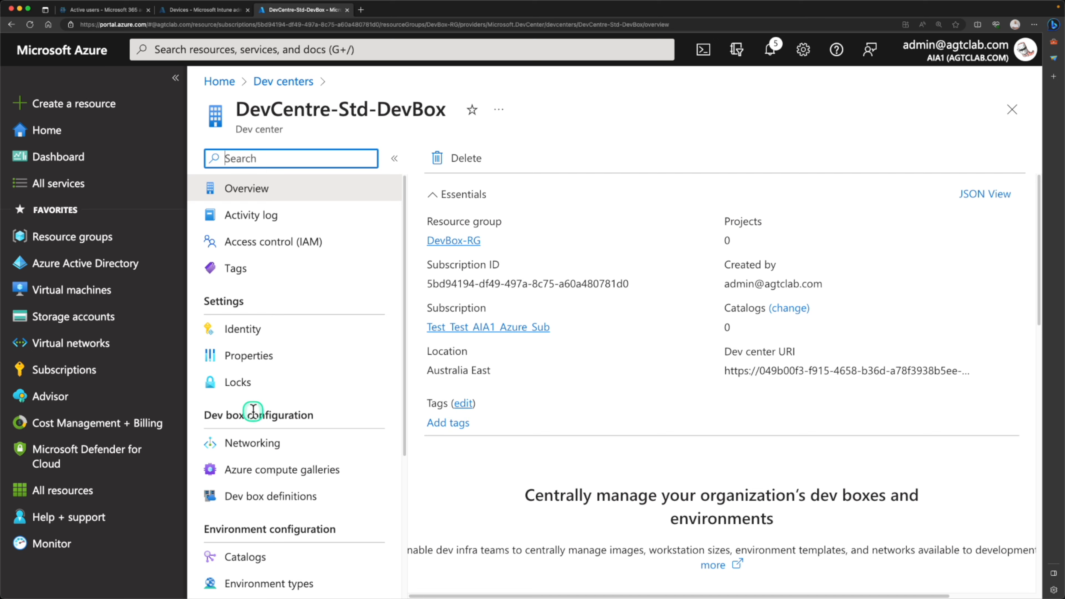
left_click(234, 444)
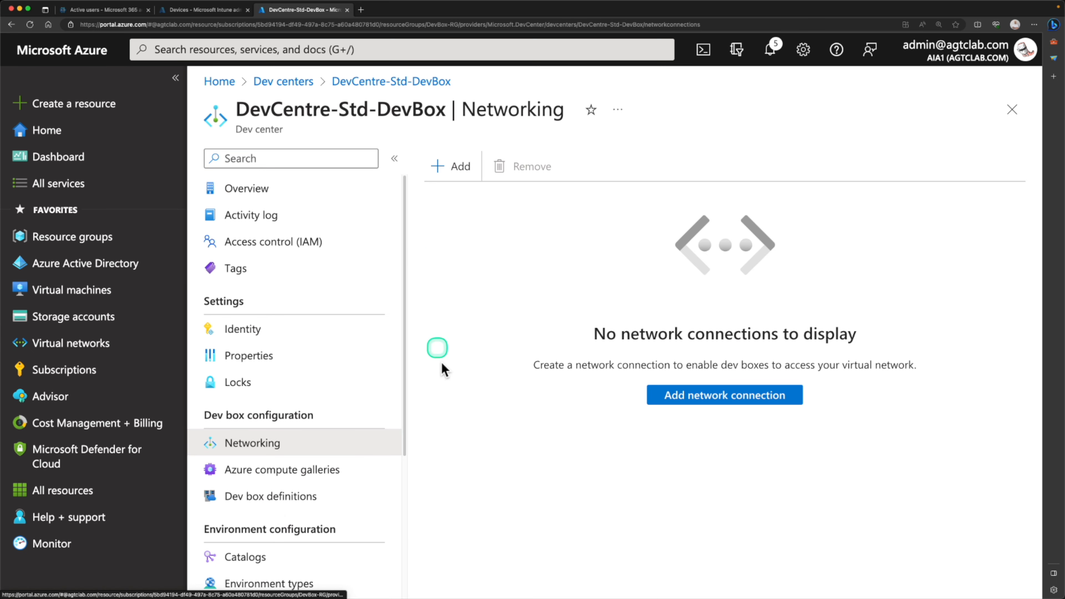
left_click(692, 404)
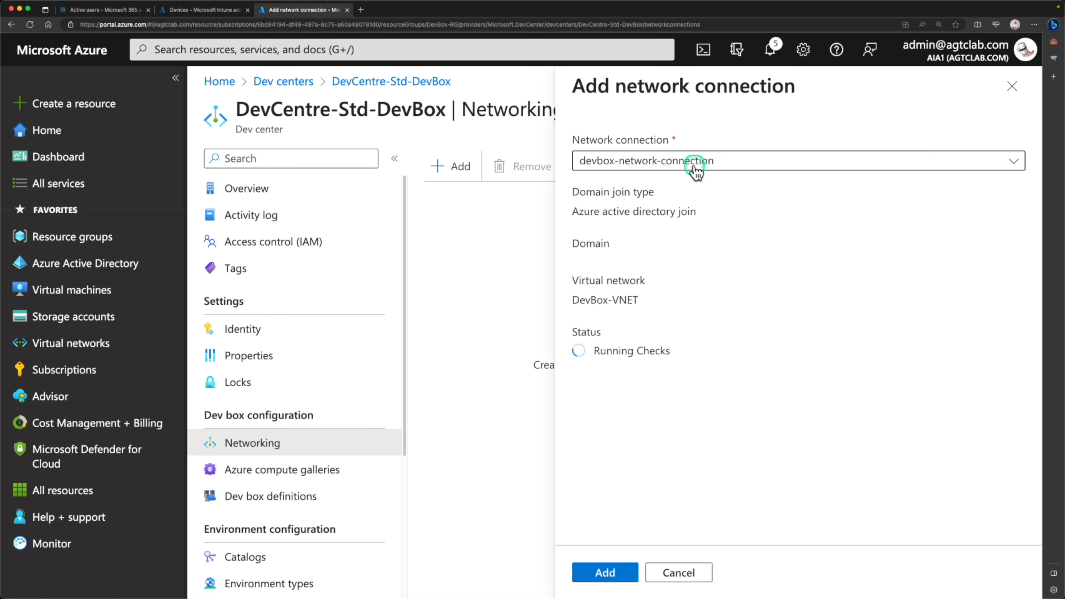
- Select devbox-network-connection and add it to DevCentre-Std-DevBox's networking
left_click(692, 164)
left_click(639, 198)
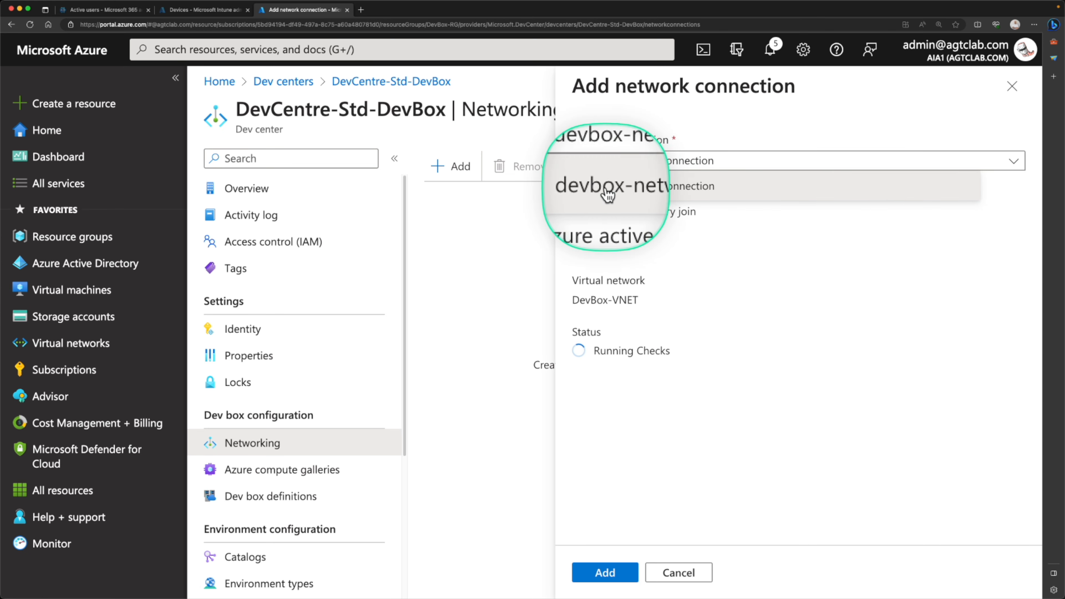
left_click(644, 193)
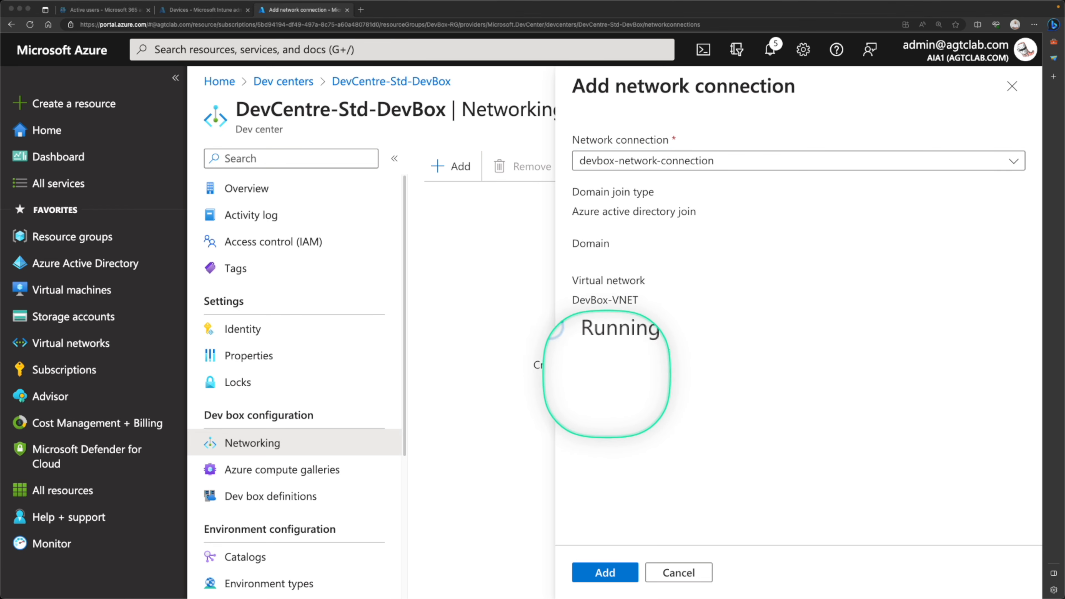
left_click(610, 576)
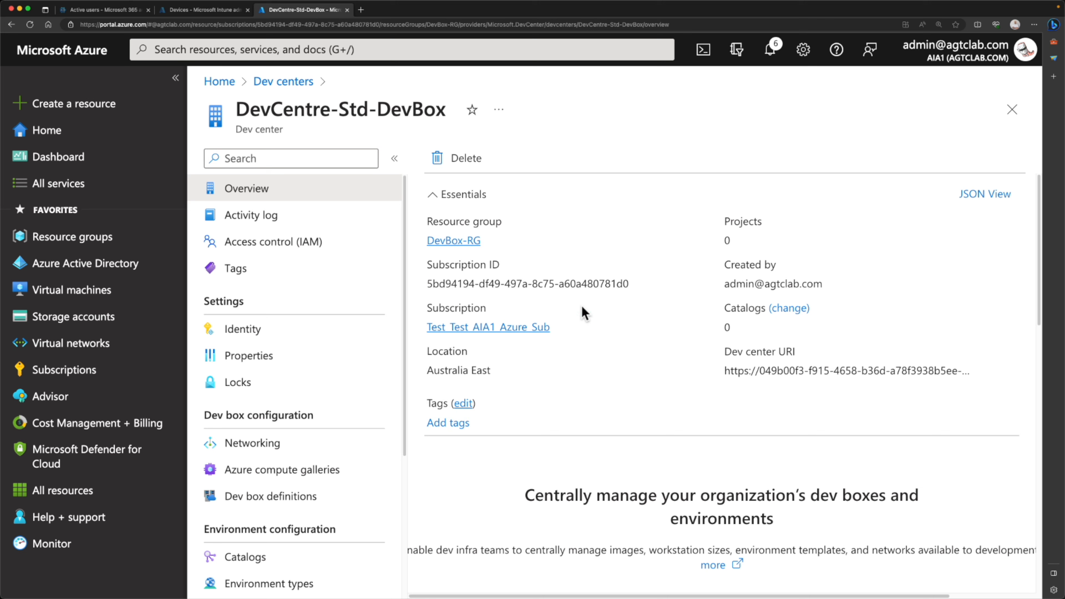
- Go through the Dev centers search to DevCentre-Std-DevBox's Dev box definitions page
left_click(315, 196)
left_click(282, 112)
left_click(216, 49)
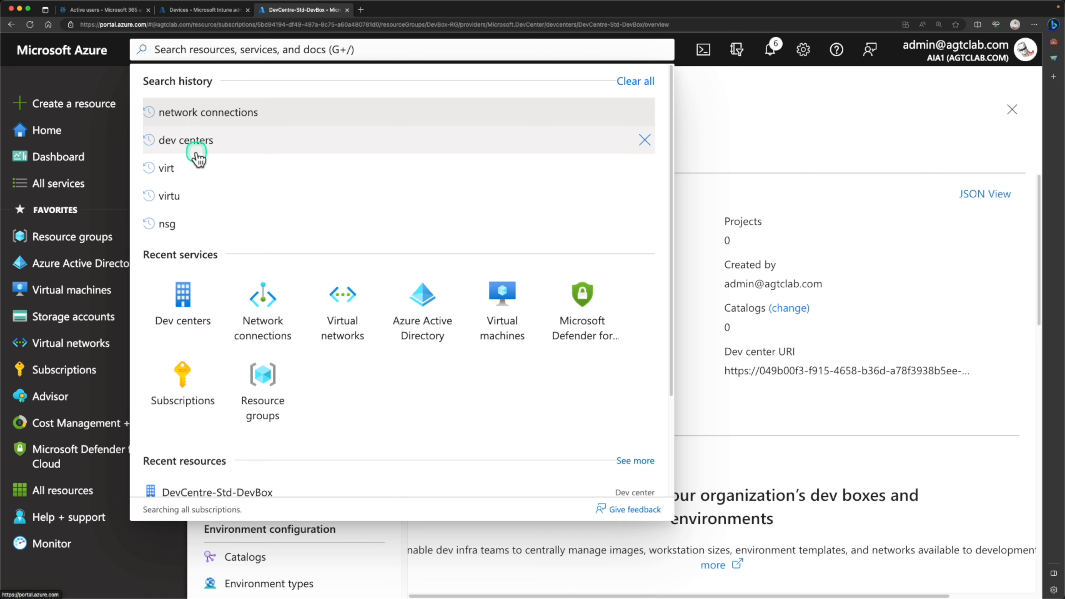
left_click(200, 139)
left_click(189, 187)
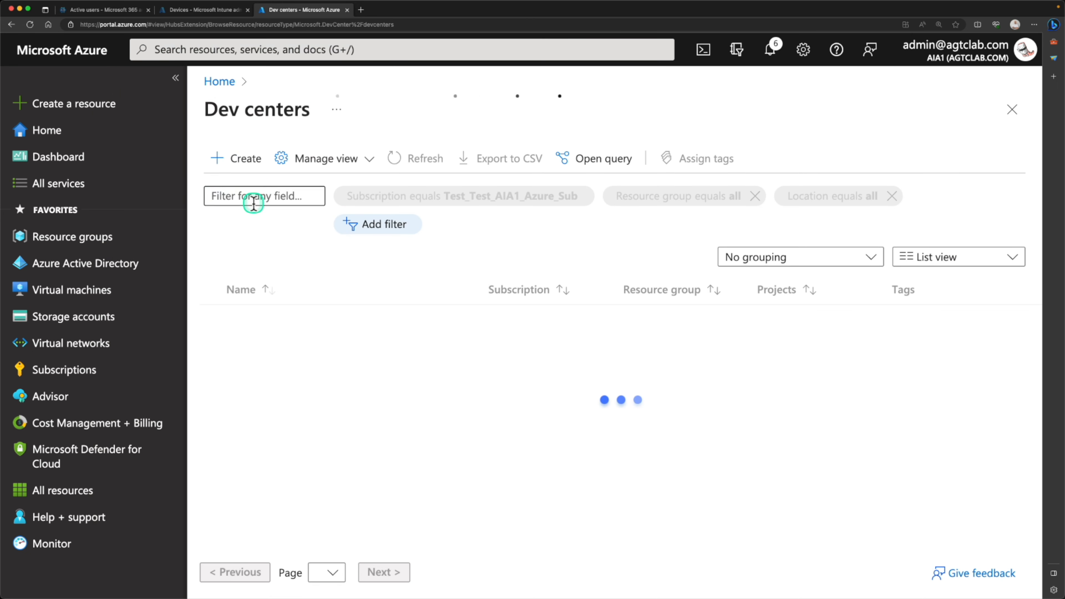
left_click(286, 290)
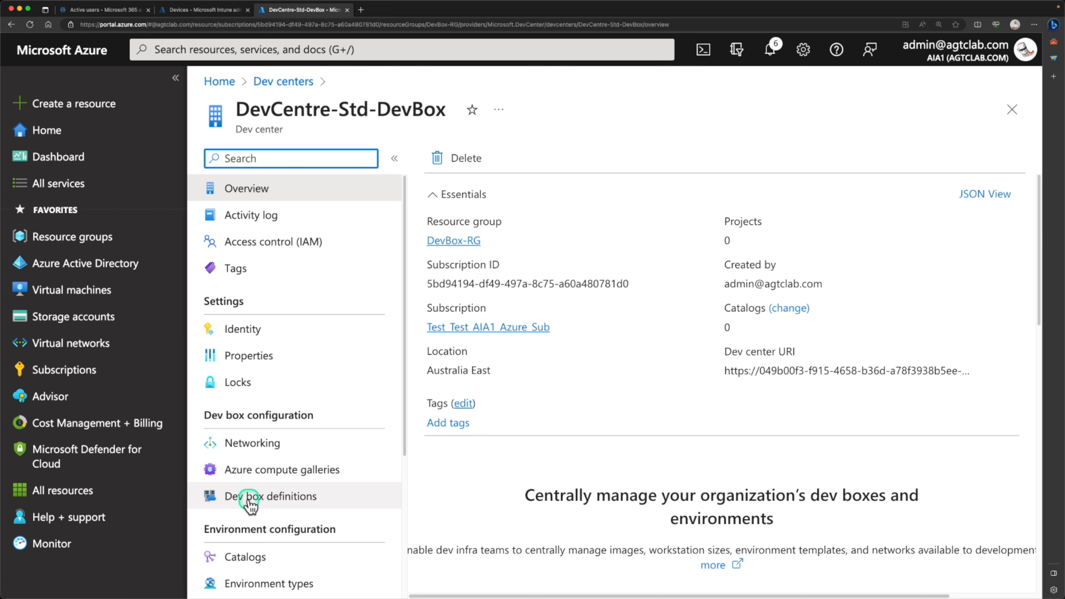
left_click(264, 504)
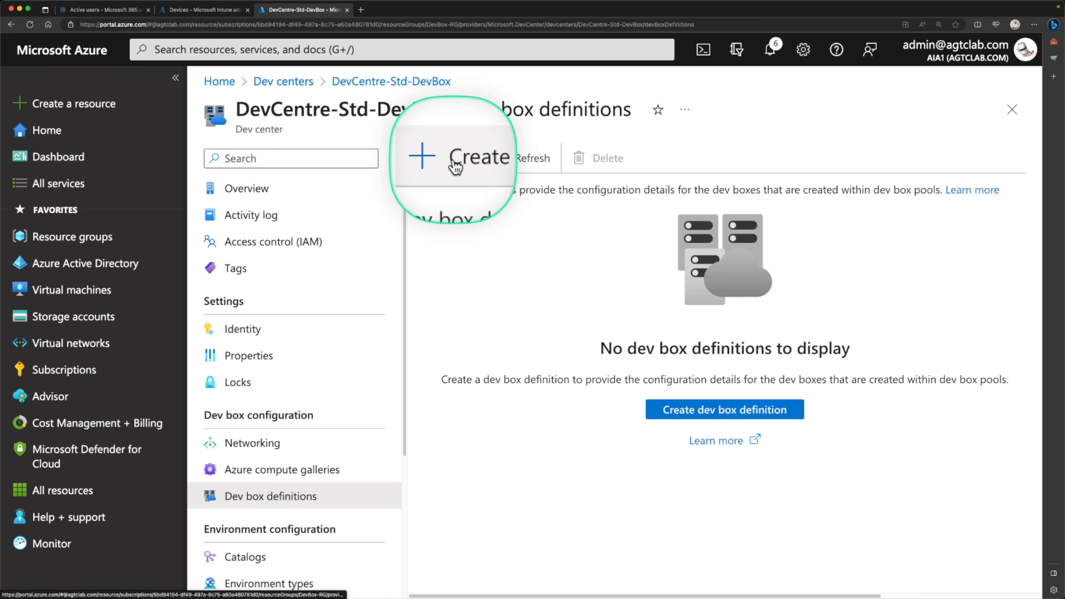
- Start a new dev box definition named Standard-devbox and show its Image list
left_click(706, 411)
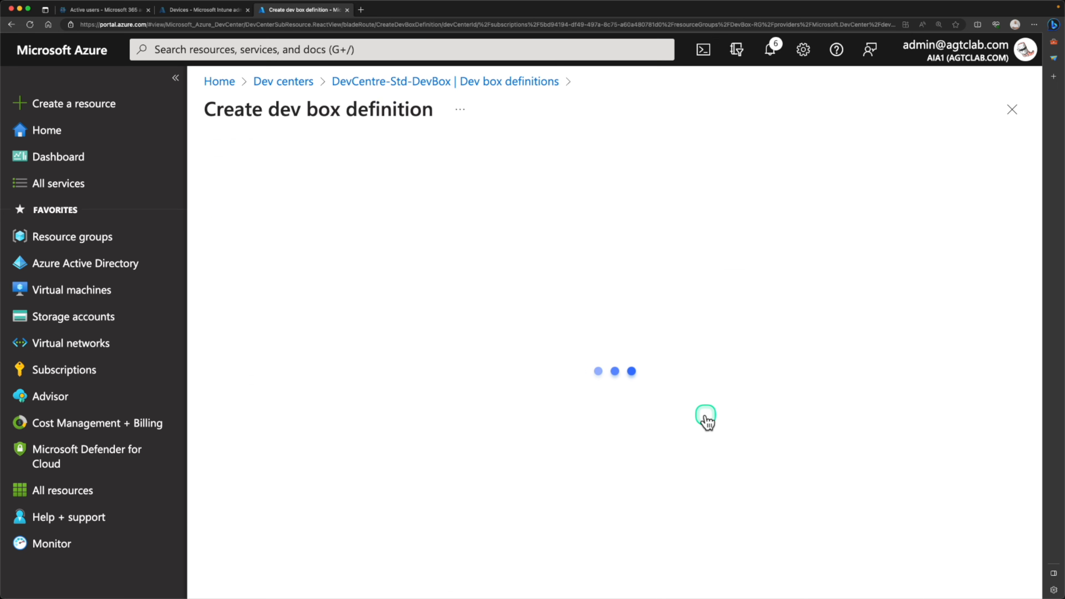
left_click(287, 218)
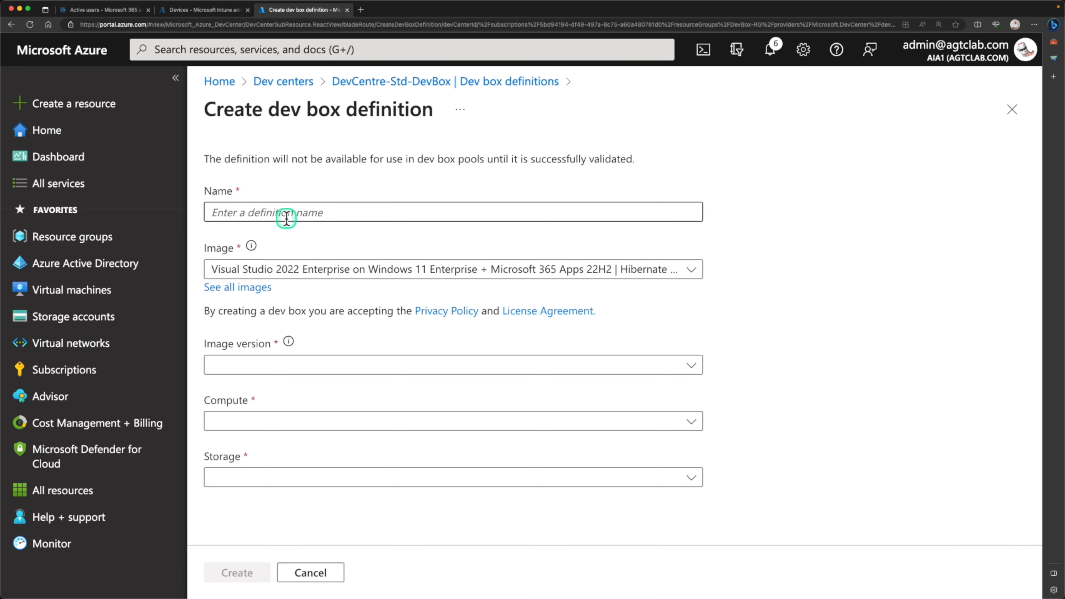
left_click(286, 216)
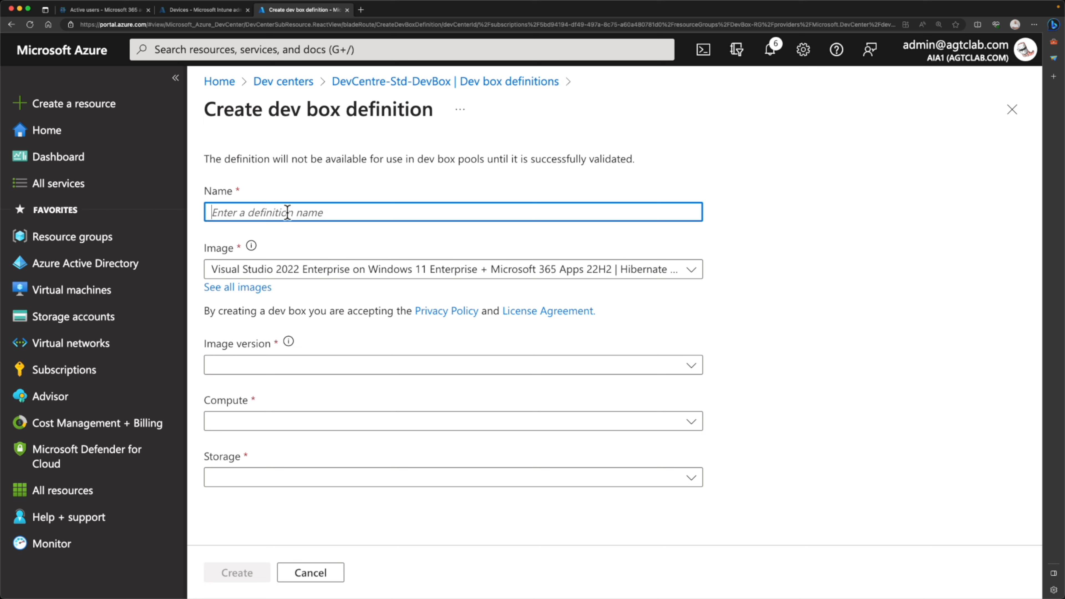
type("Standard-devbox")
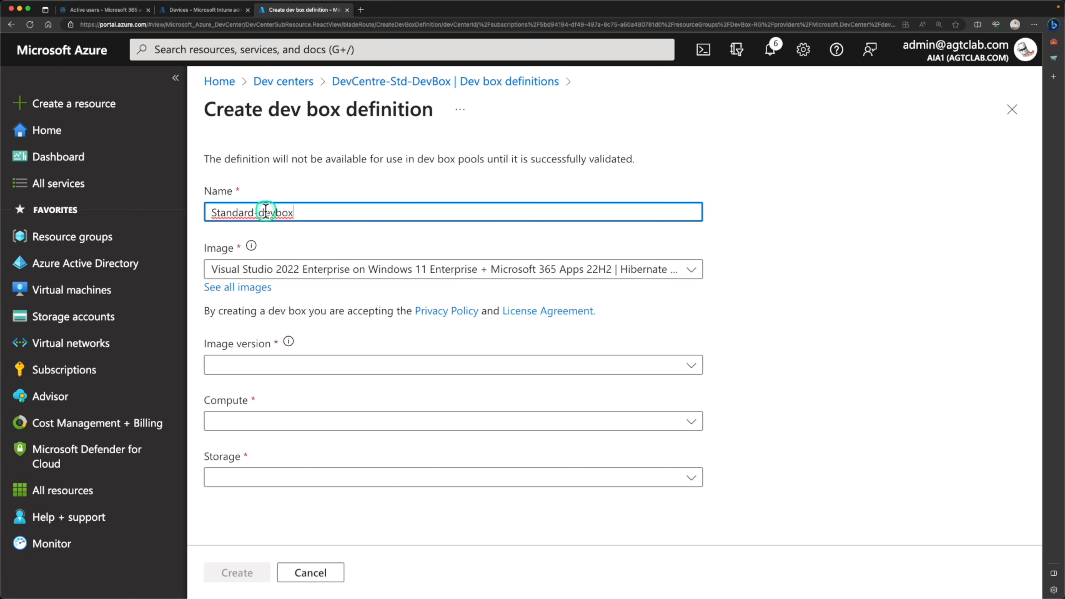
left_click(295, 274)
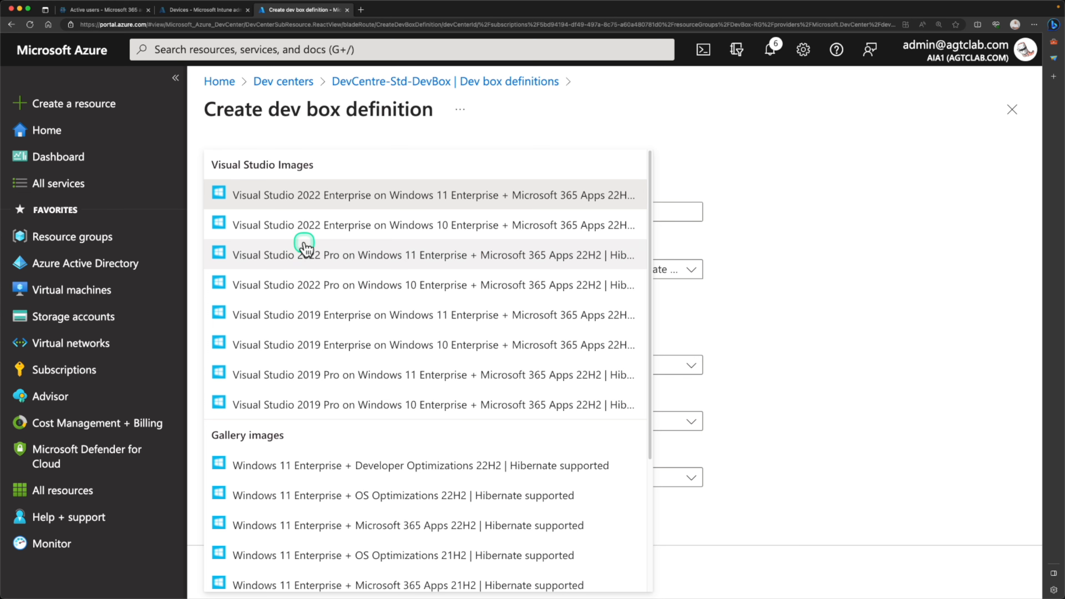
- Choose the Visual Studio 2022 Enterprise on Windows 11 Enterprise + Microsoft 365 Apps 22H2 image
left_click(444, 205)
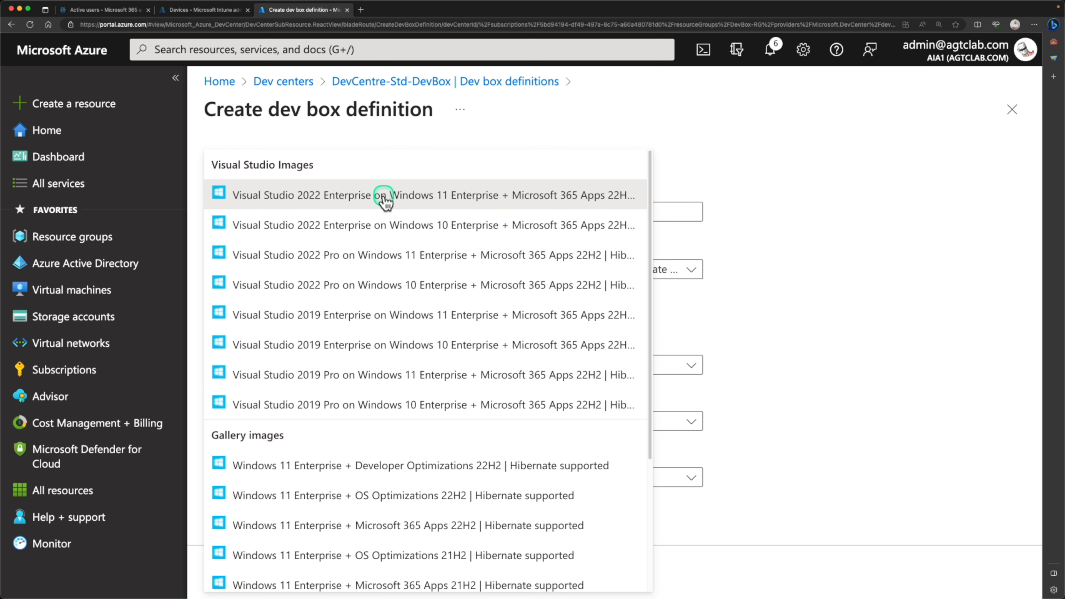
scroll(350, 318, "down", 3)
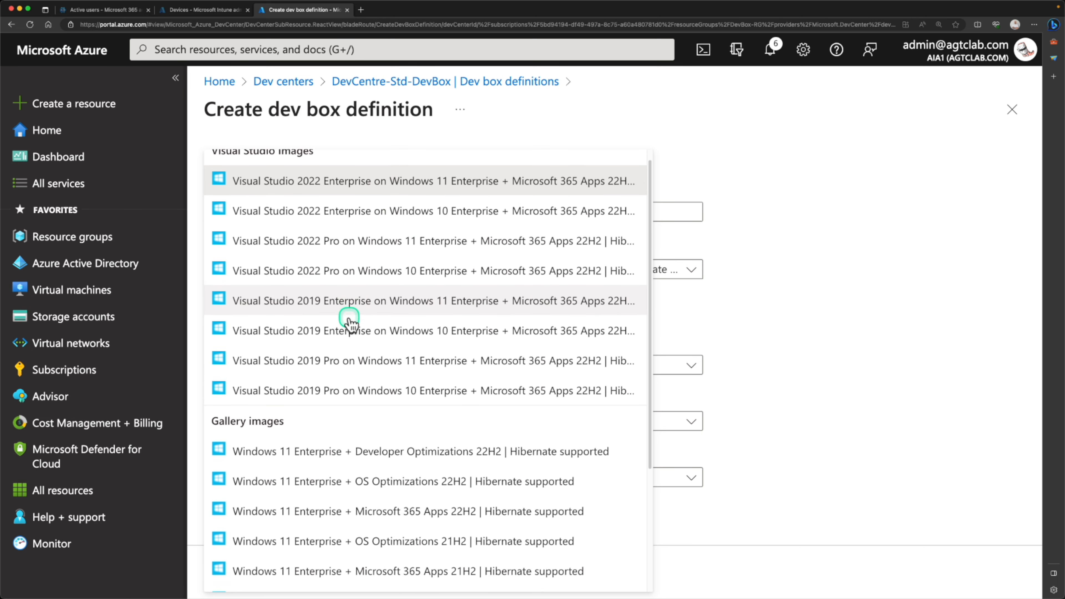
scroll(349, 323, "down", 2)
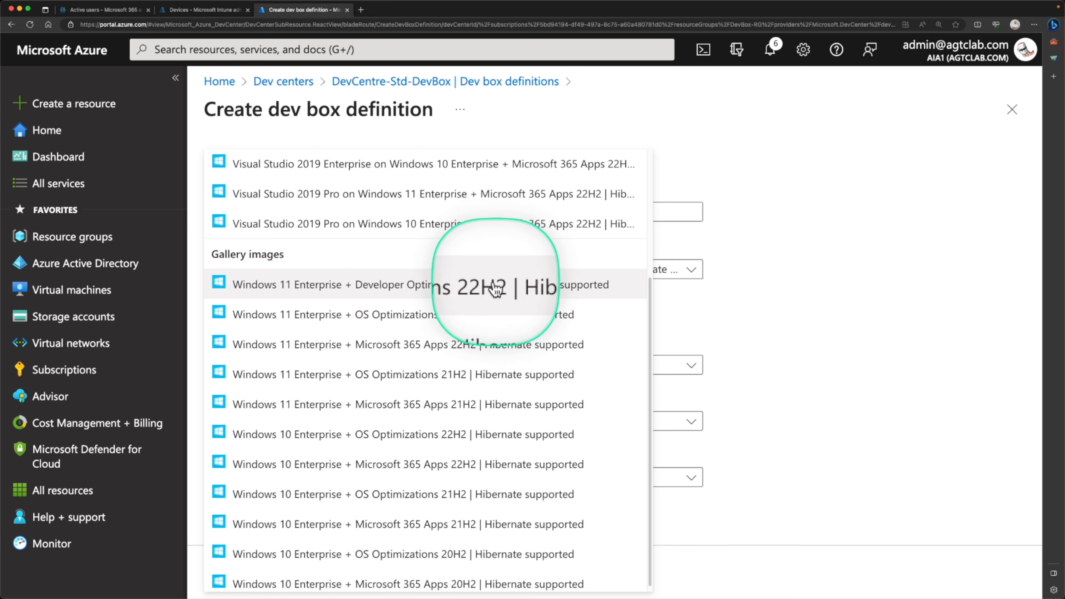
scroll(409, 279, "up", 1)
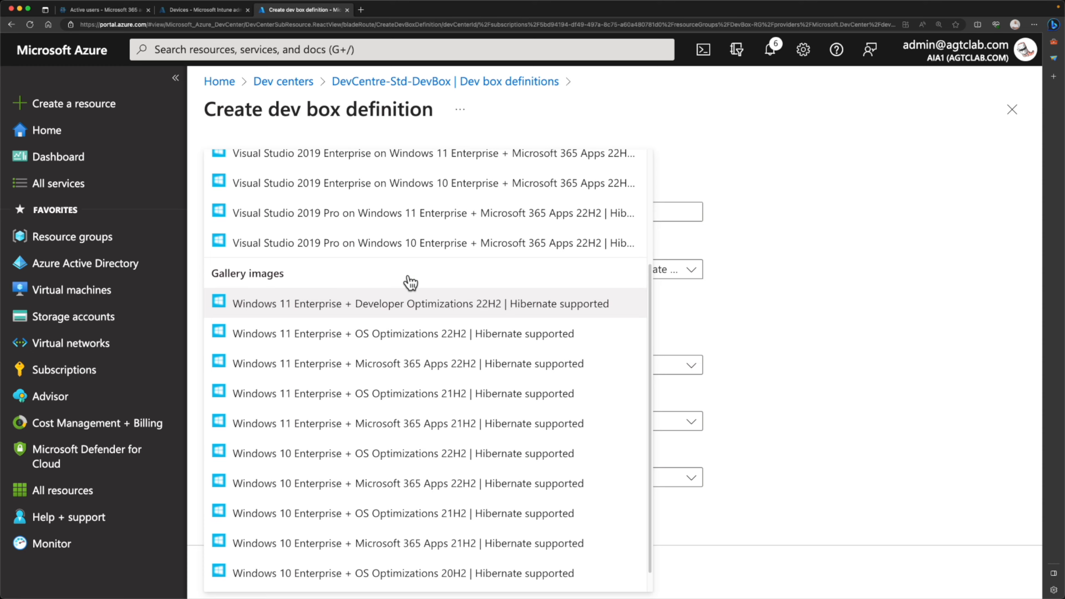
scroll(409, 280, "up", 5)
left_click(331, 196)
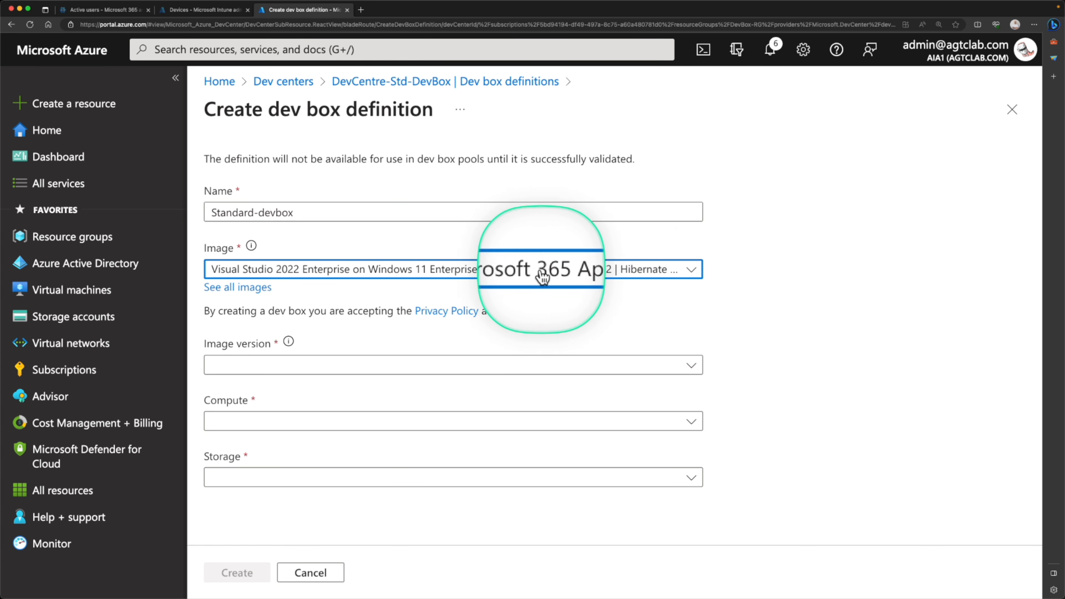
- Set image version Latest, compute 8 vCPU 32 GB RAM, and 256 GB SSD storage
left_click(415, 366)
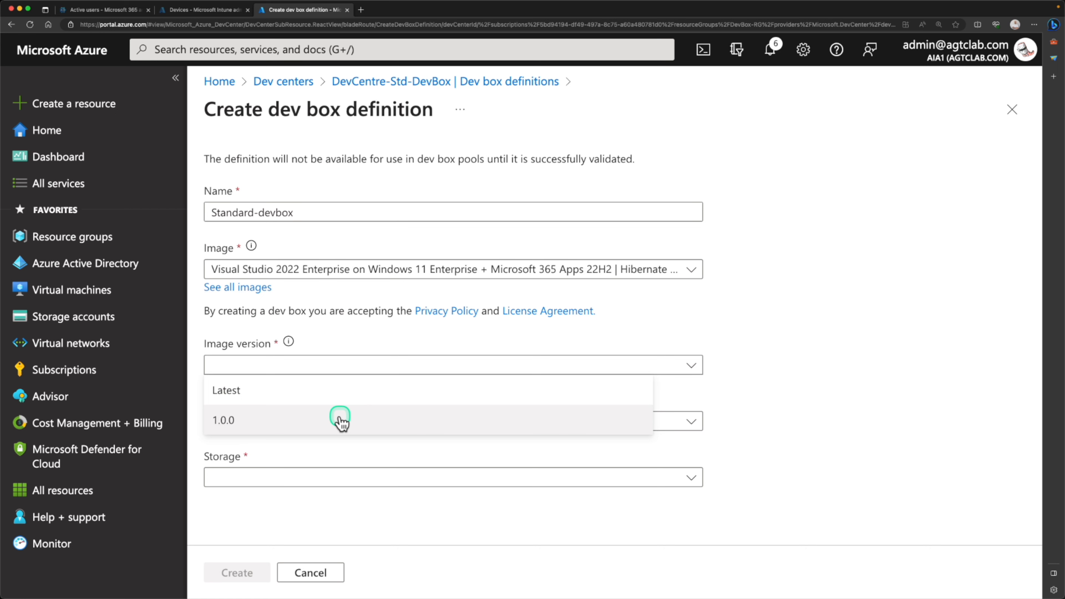
left_click(348, 399)
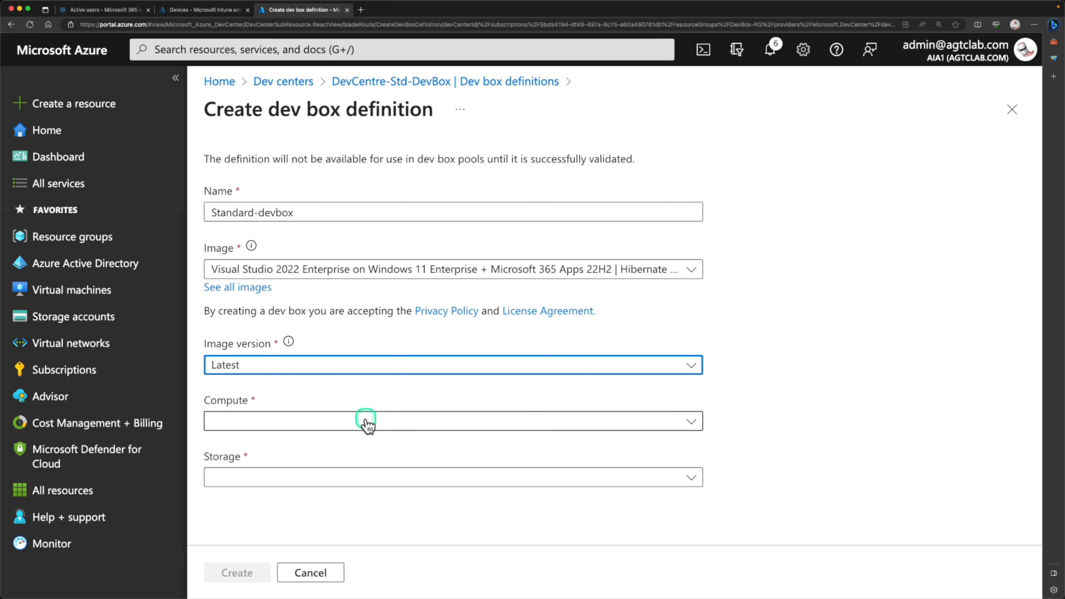
left_click(368, 424)
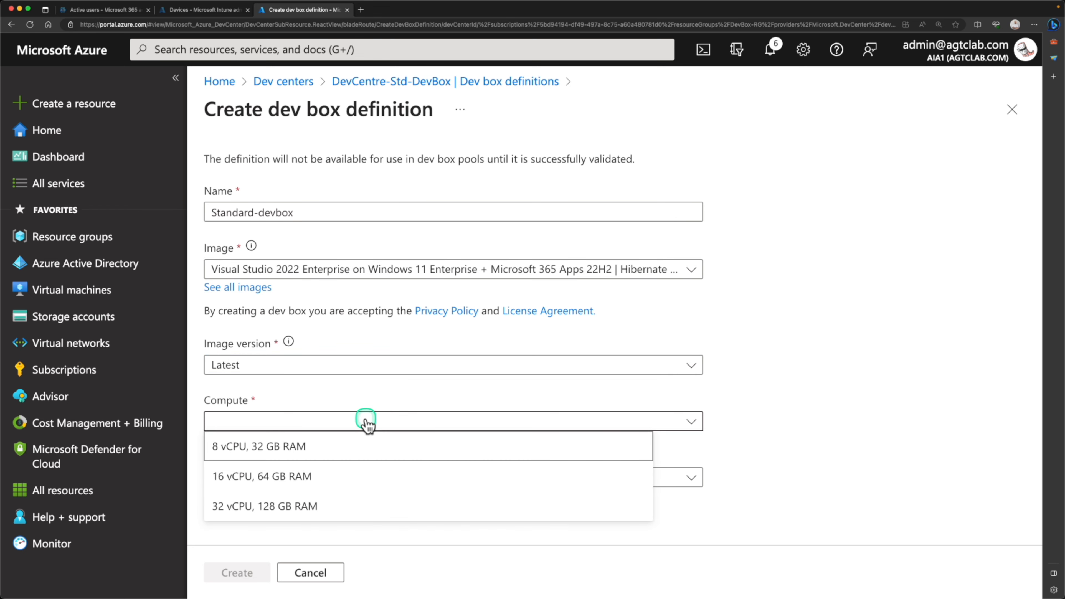
left_click(288, 452)
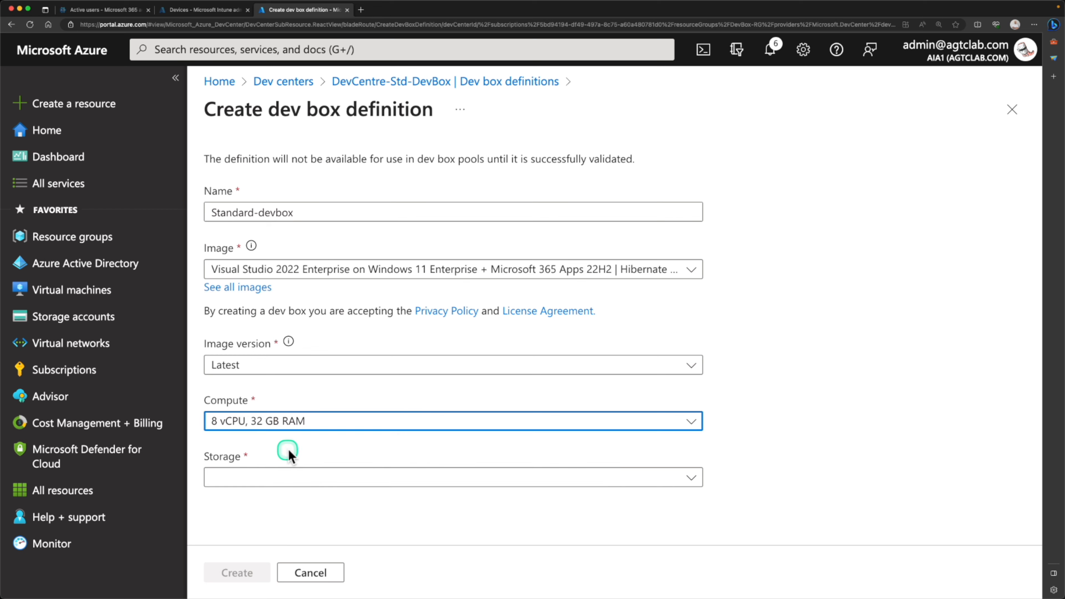
left_click(274, 475)
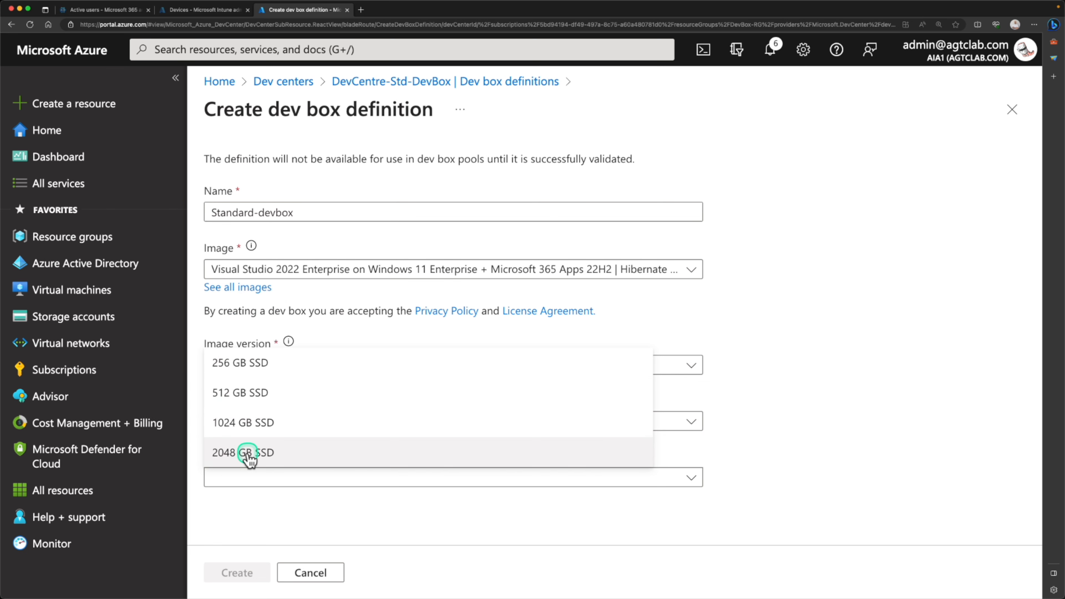
left_click(249, 362)
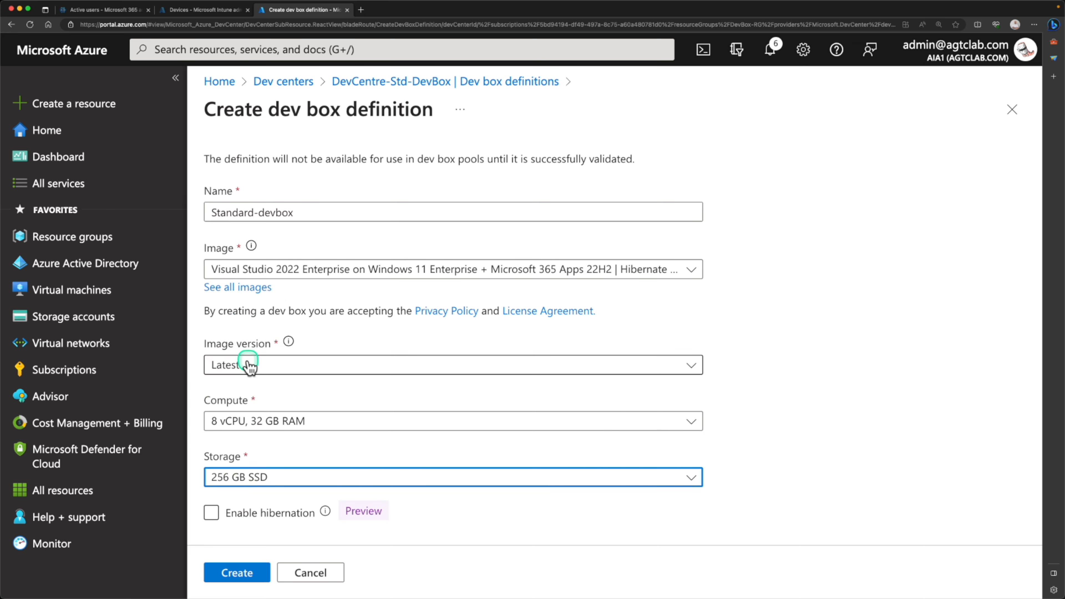
- Leave hibernation disabled and create the Standard-devbox definition
left_click(237, 517)
left_click(212, 514)
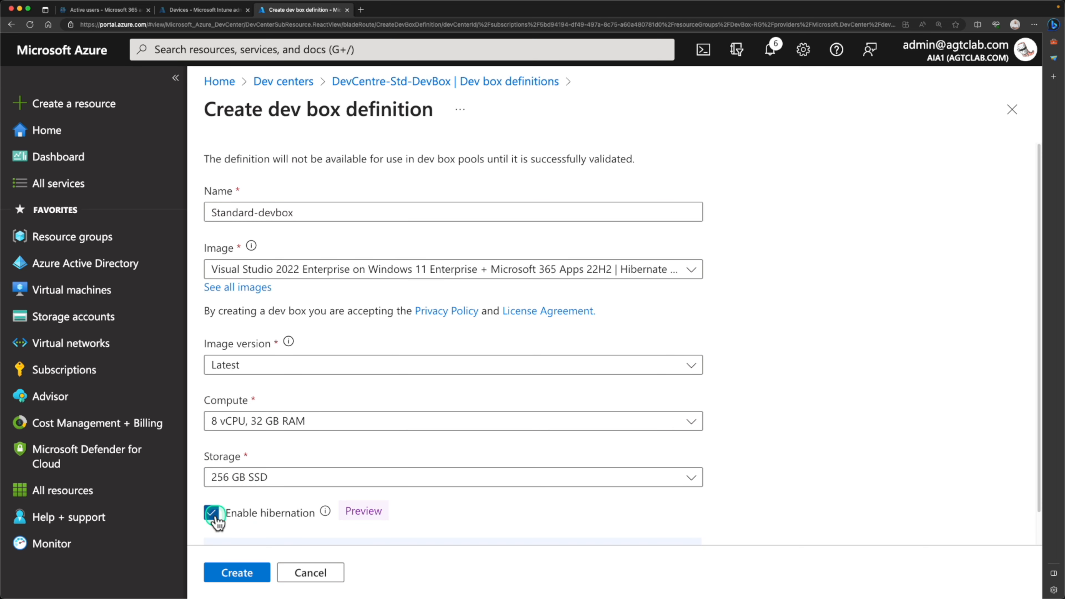
scroll(247, 519, "down", 2)
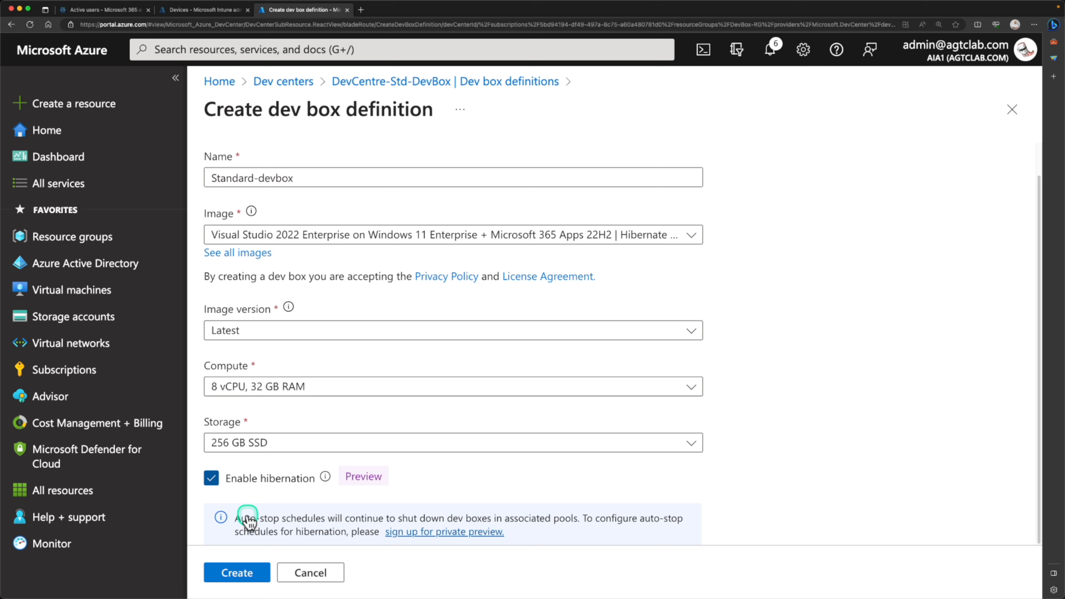
mouse_move(324, 476)
left_click(327, 479)
left_click(216, 483)
left_click(216, 482)
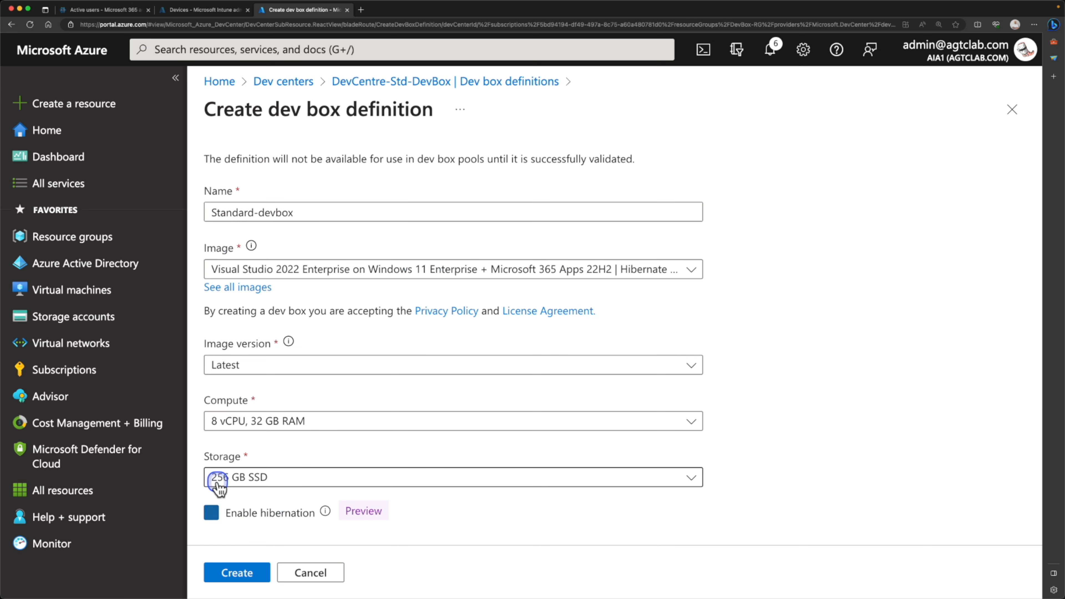
left_click(245, 575)
left_click(248, 573)
left_click_drag(558, 298, 520, 313)
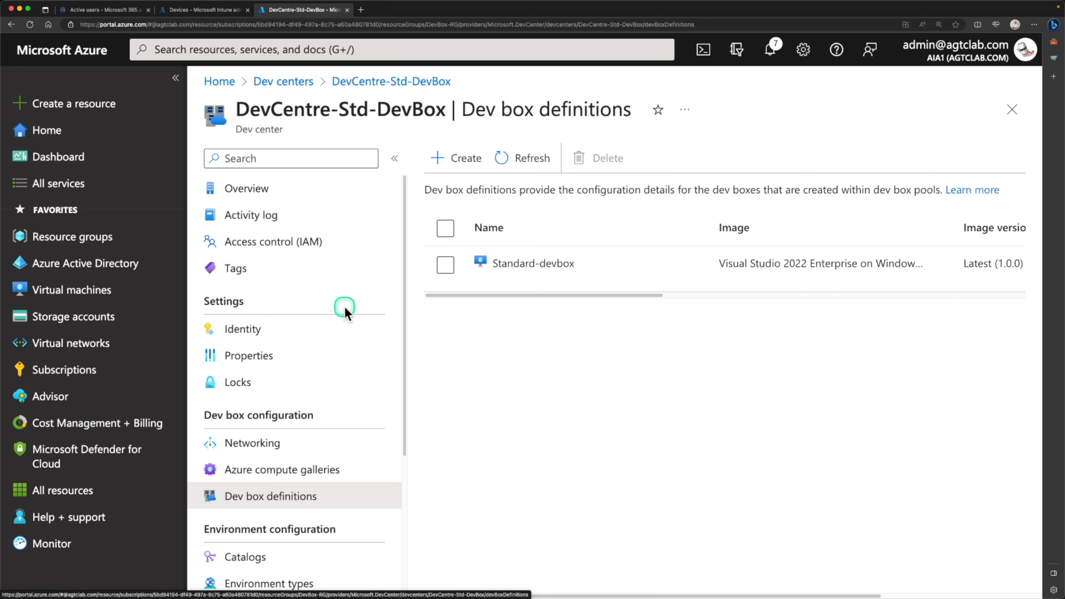
- Start a new project in DevBox-RG assigned to the DevCentre-Std-DevBox dev center
scroll(344, 309, "down", 5)
scroll(341, 312, "up", 1)
scroll(297, 394, "down", 1)
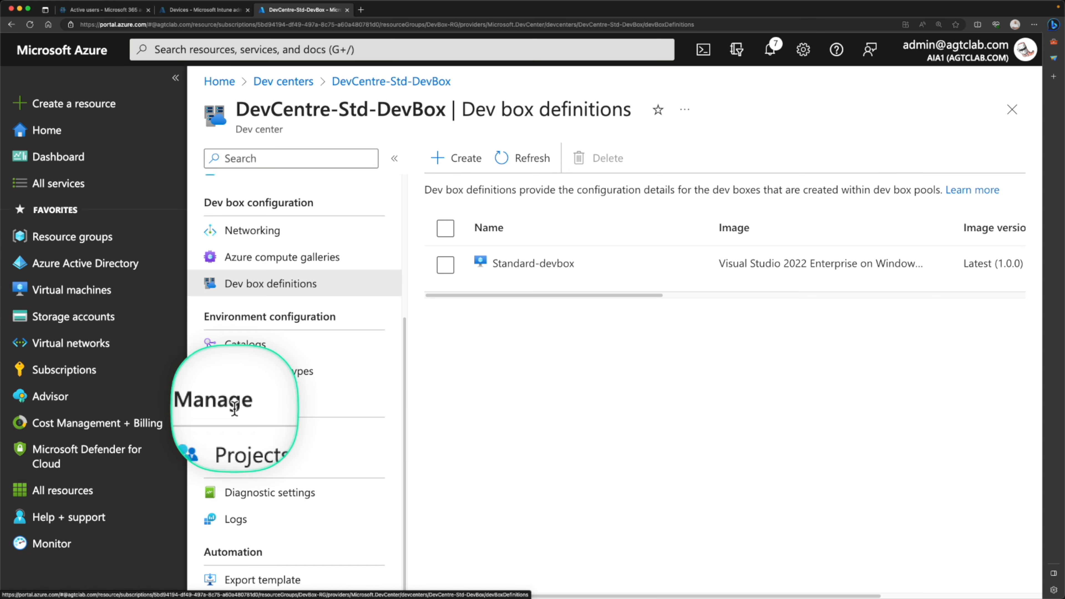
left_click(250, 444)
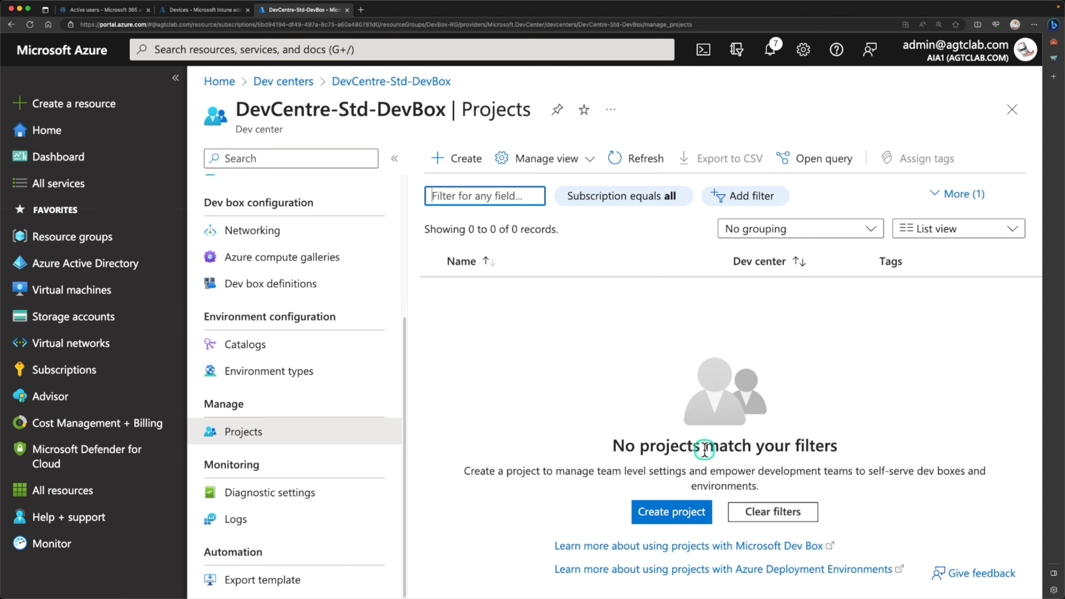
left_click(664, 514)
left_click(511, 304)
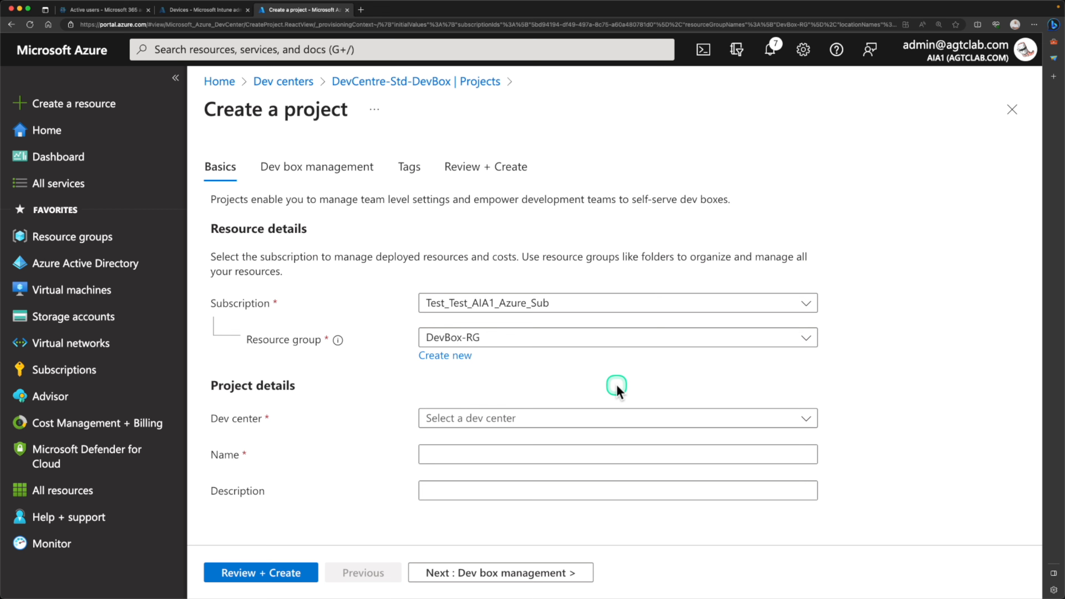
left_click(480, 304)
left_click(479, 304)
left_click(475, 339)
left_click(482, 435)
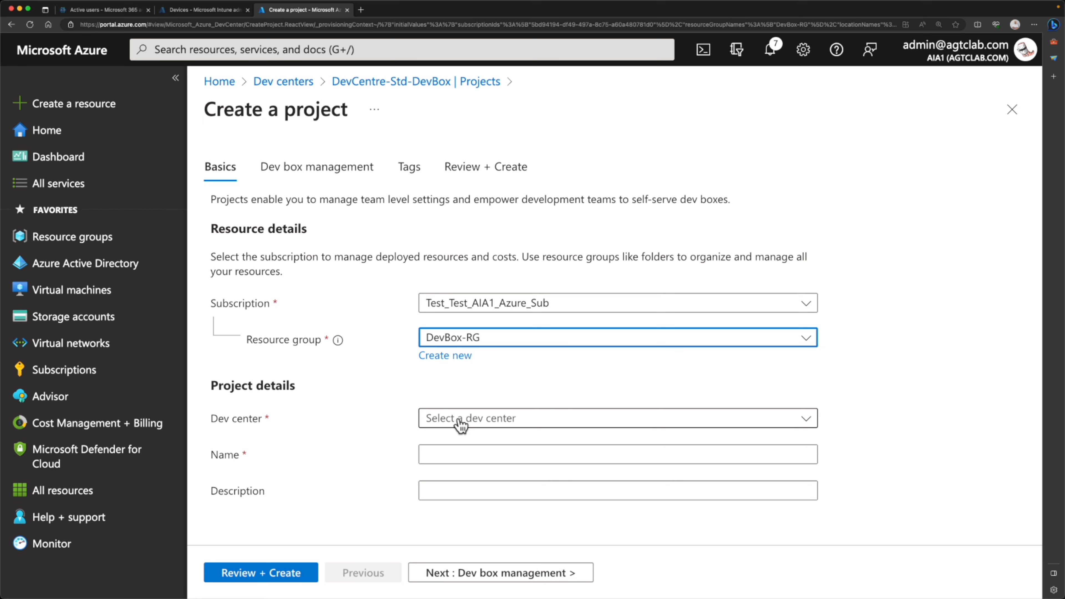
left_click(462, 423)
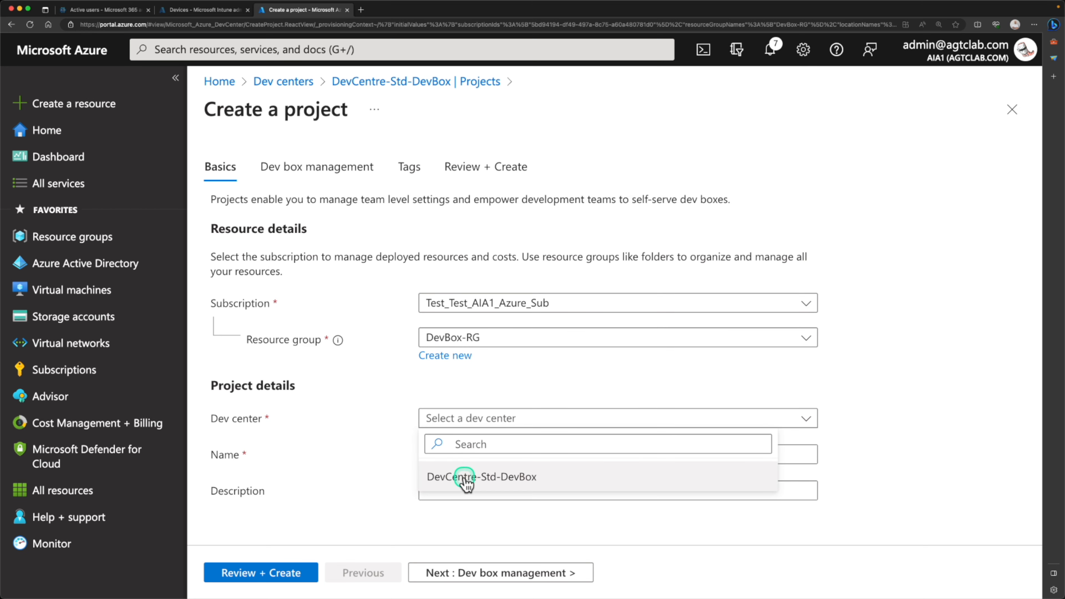
left_click(467, 478)
- Enter Standard-devbox as both the project name and description
left_click(466, 447)
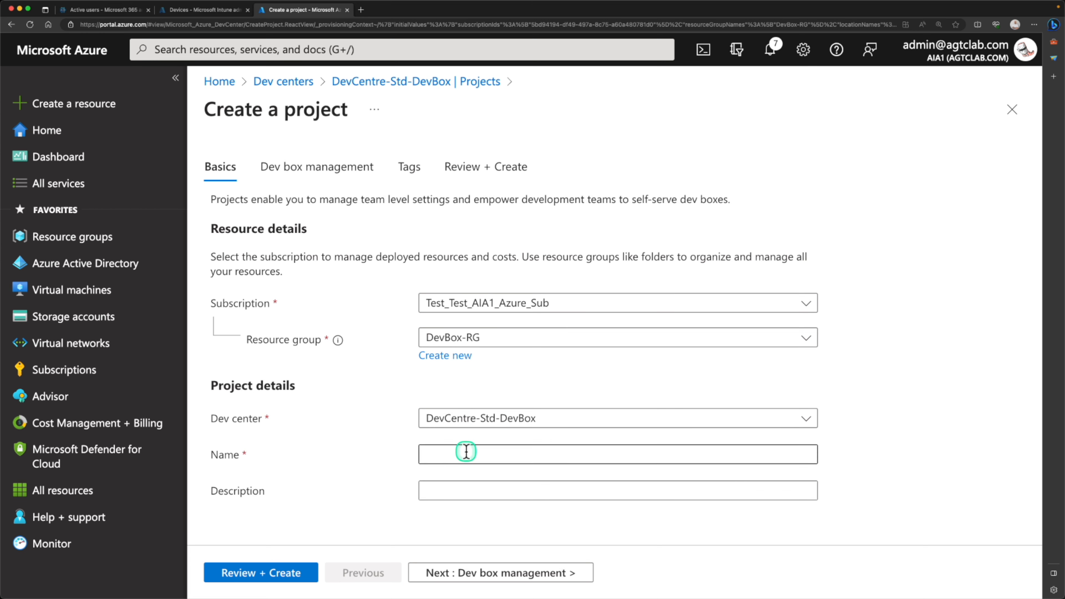
type("Standard-devbox")
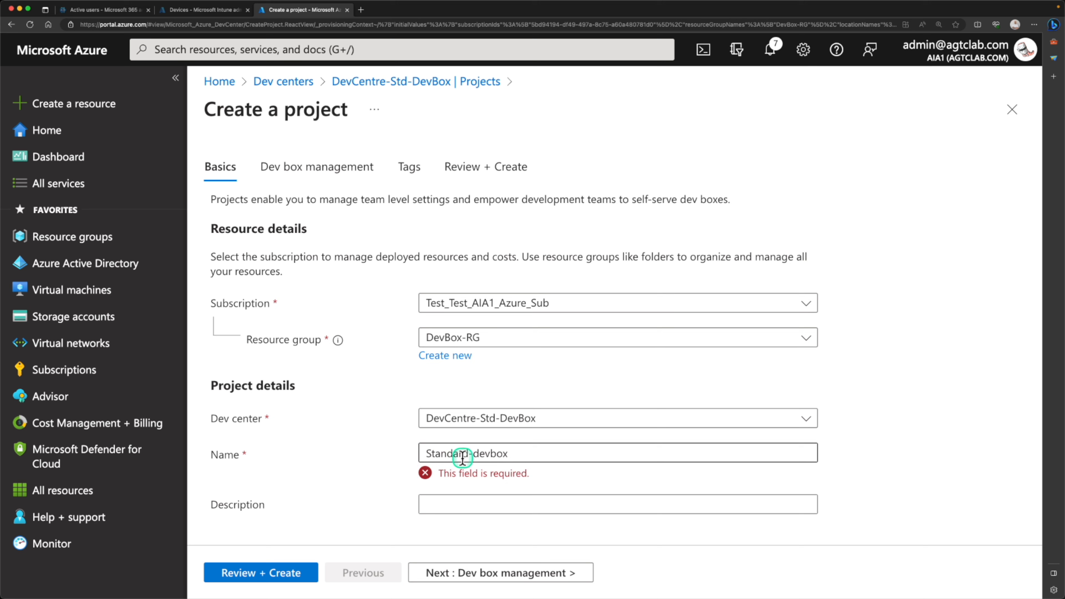
left_click(442, 488)
type("Standard-devbox")
left_click(374, 492)
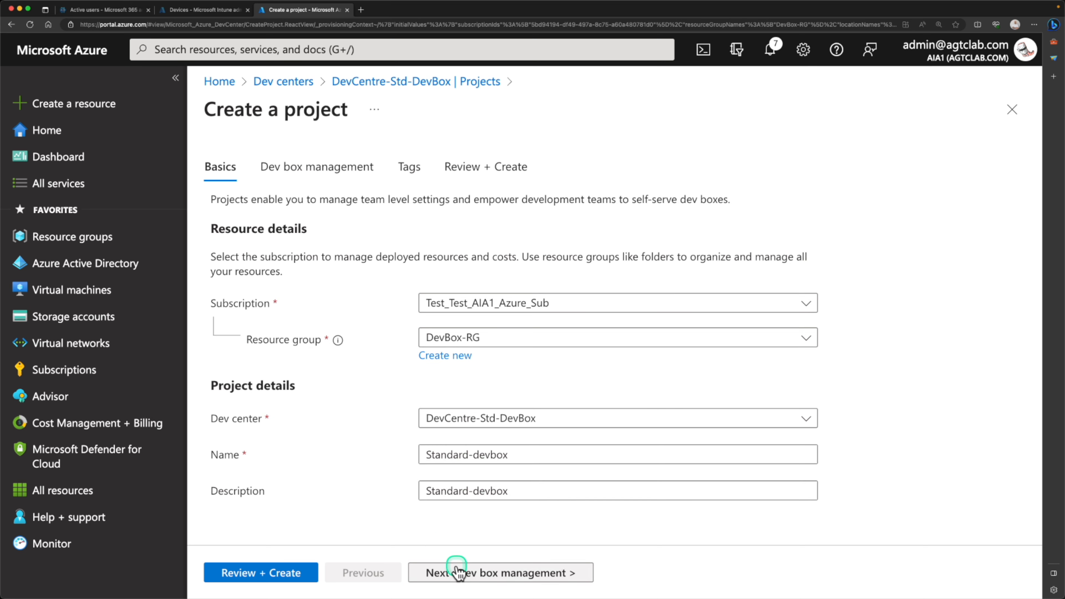
- Enable a limit of 2 dev boxes per developer, then review and create Standard-devbox
left_click(464, 576)
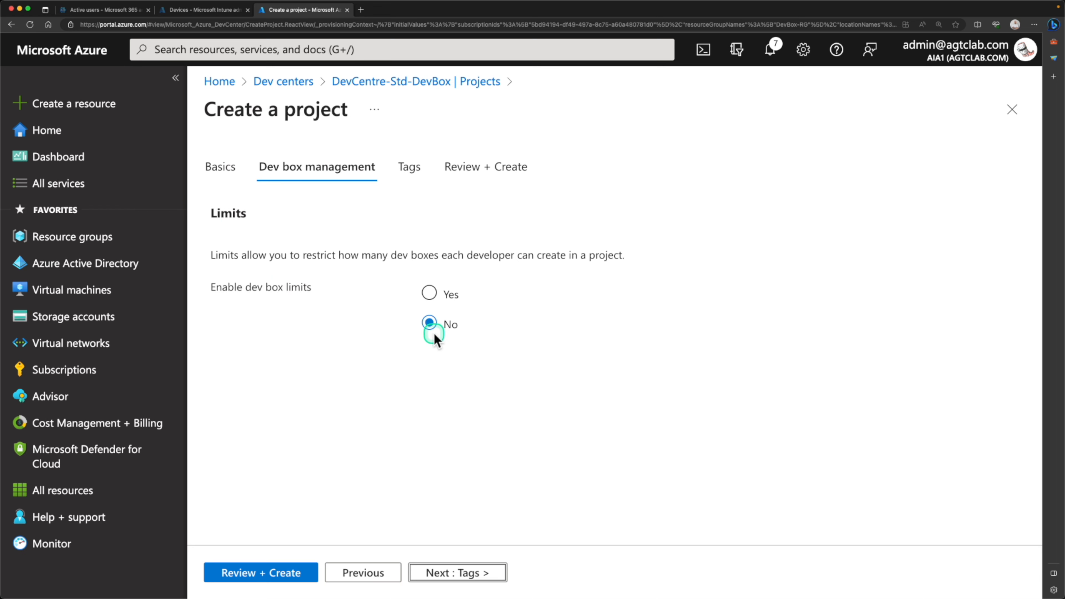
left_click(430, 293)
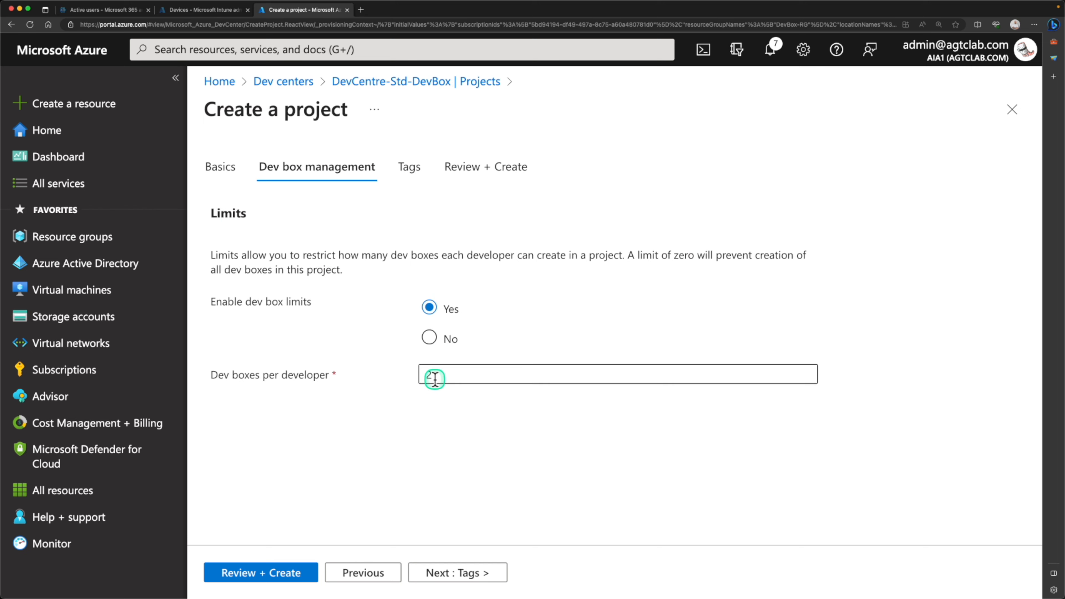
left_click(300, 573)
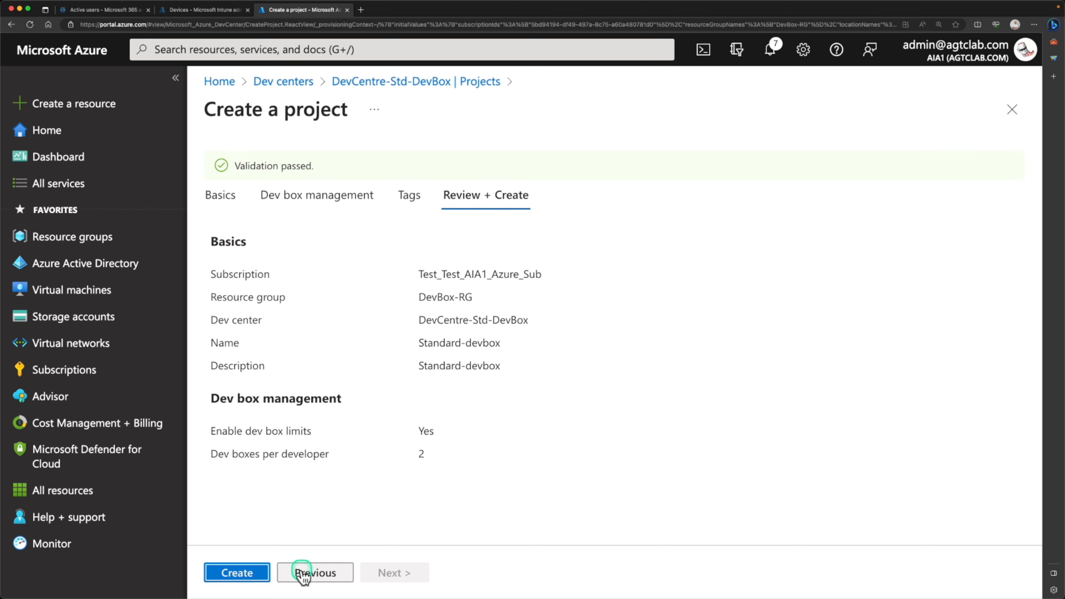
left_click(237, 573)
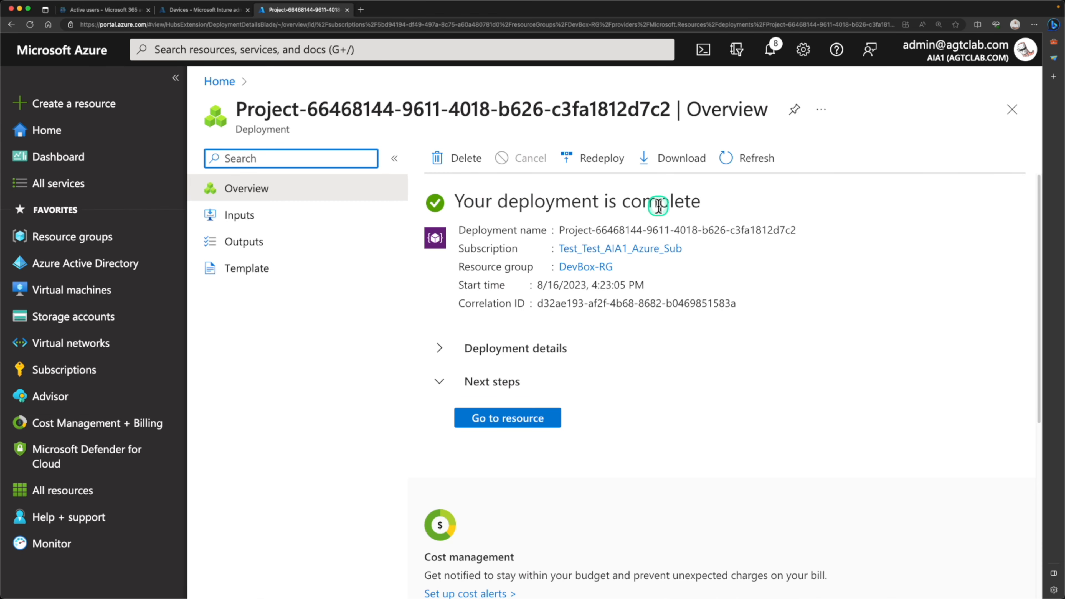
- Navigate from Home through DevCentre-Std-DevBox's projects to Standard-devbox's Dev box pools page
left_click(71, 129)
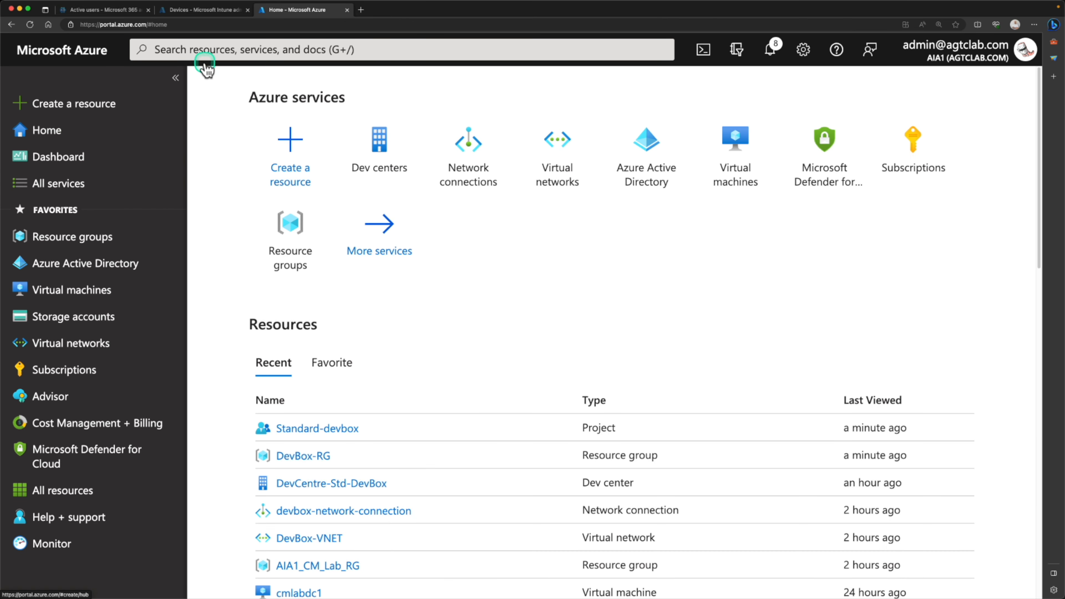
left_click(256, 48)
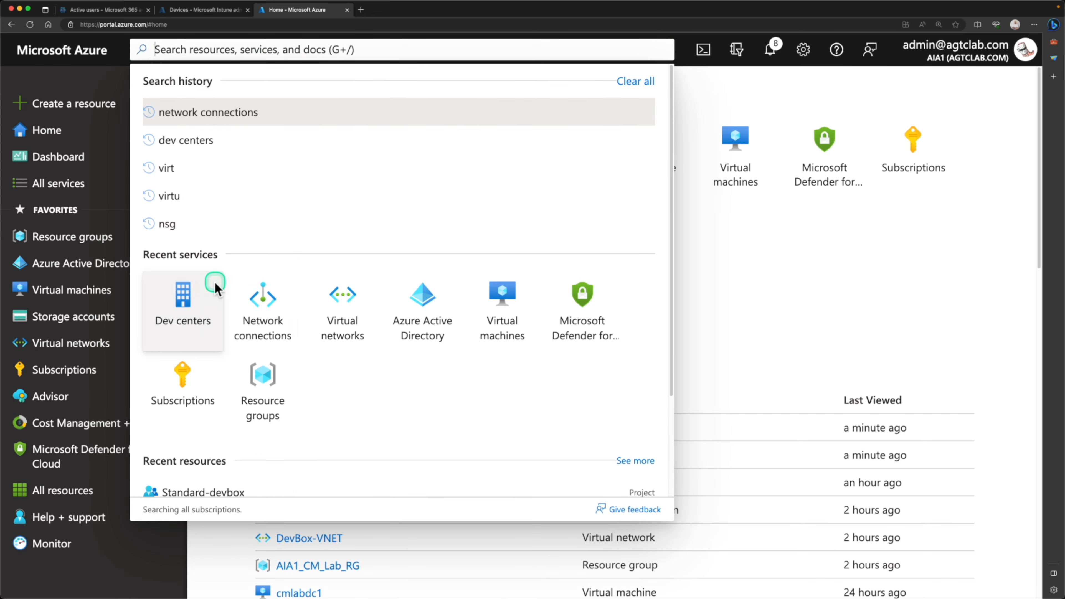
left_click(195, 300)
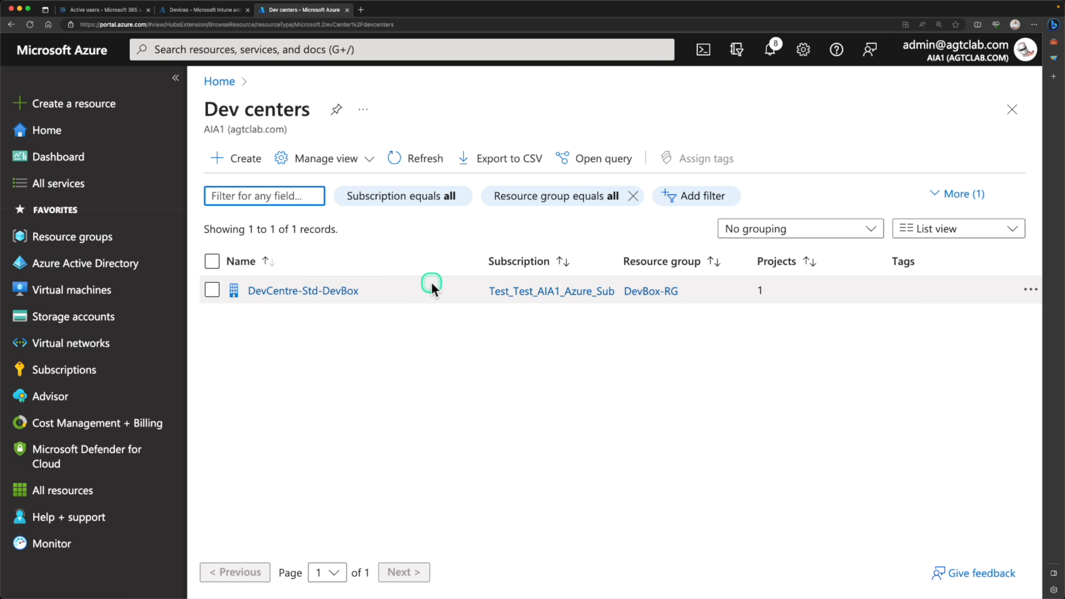
left_click(313, 299)
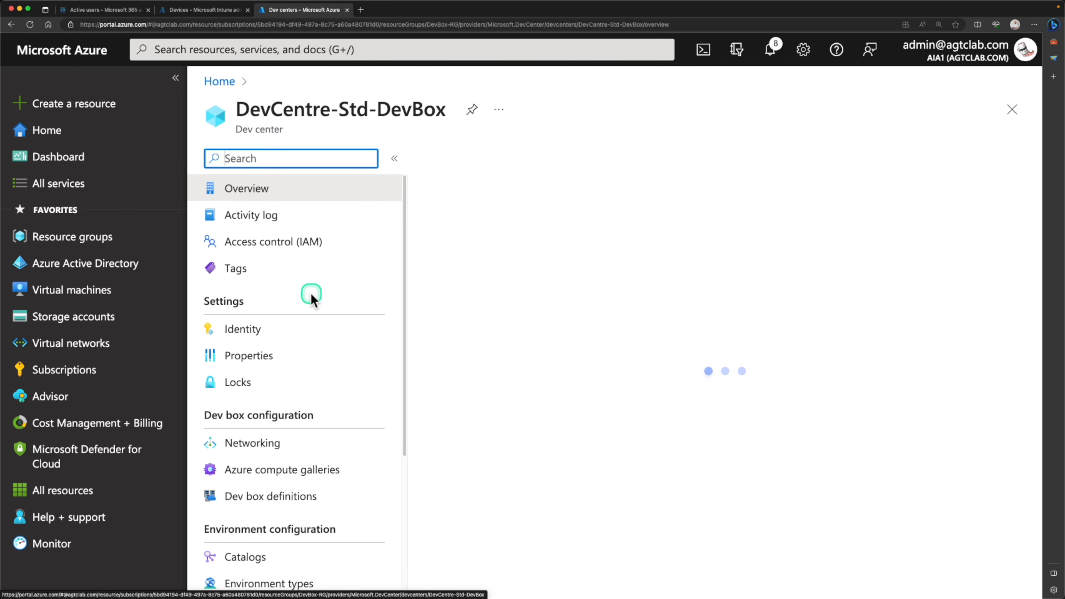
scroll(238, 444, "down", 5)
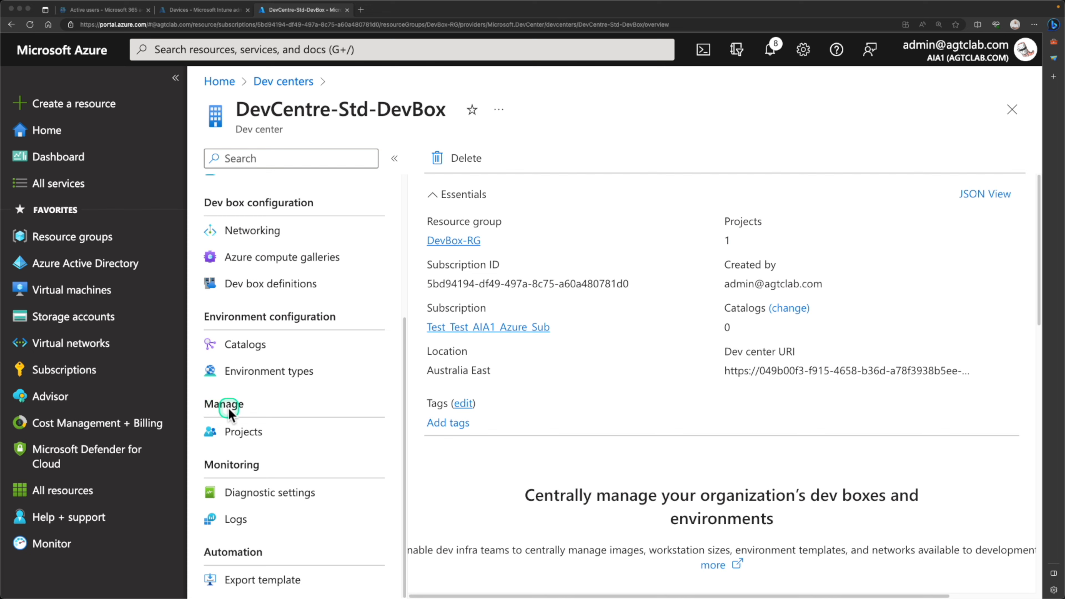
left_click(244, 437)
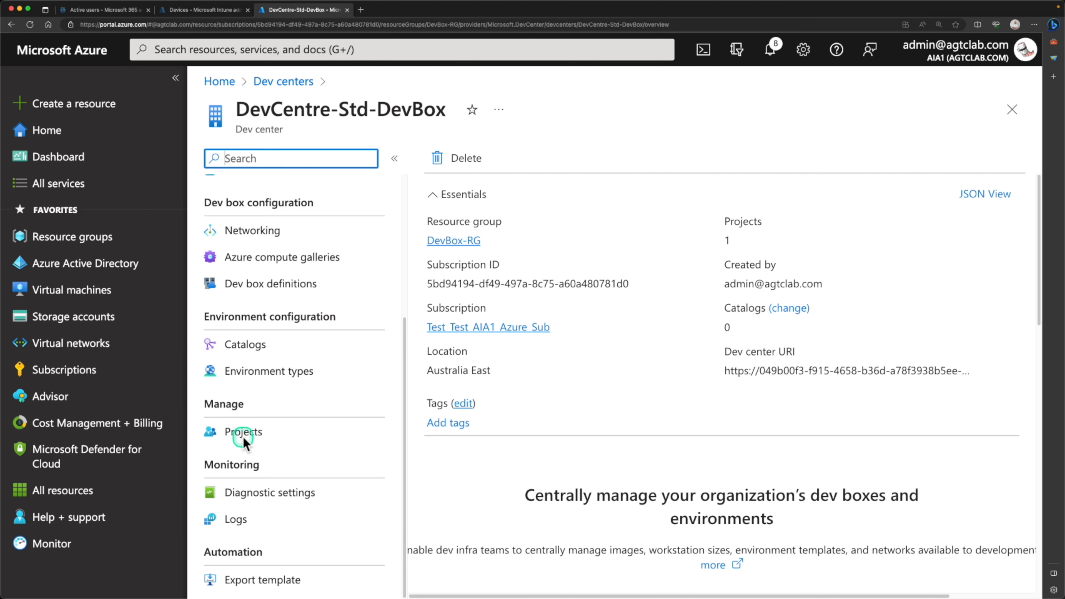
left_click(497, 297)
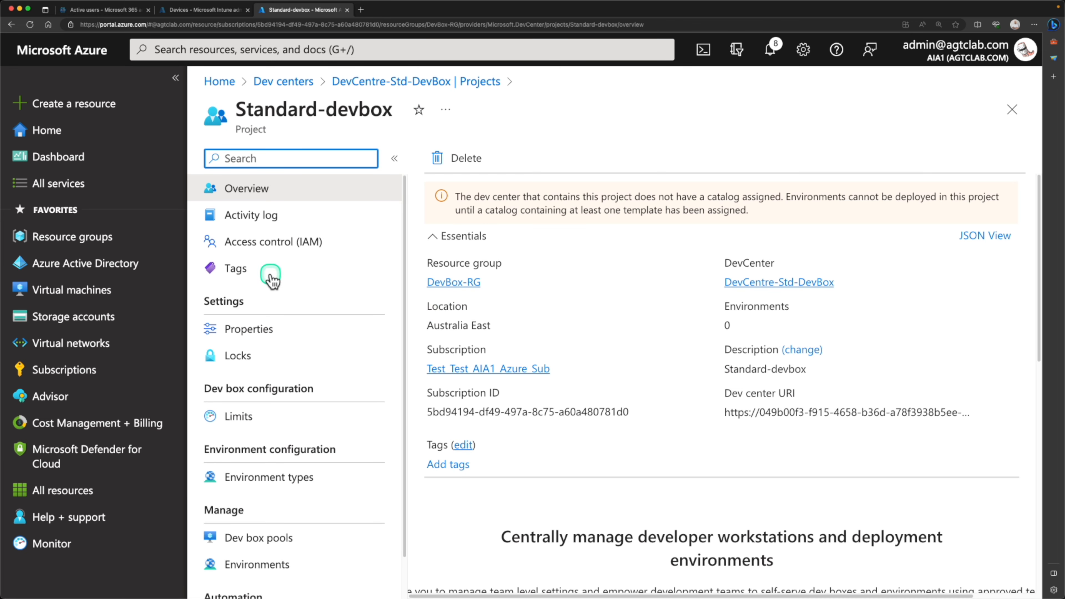
scroll(251, 400, "down", 1)
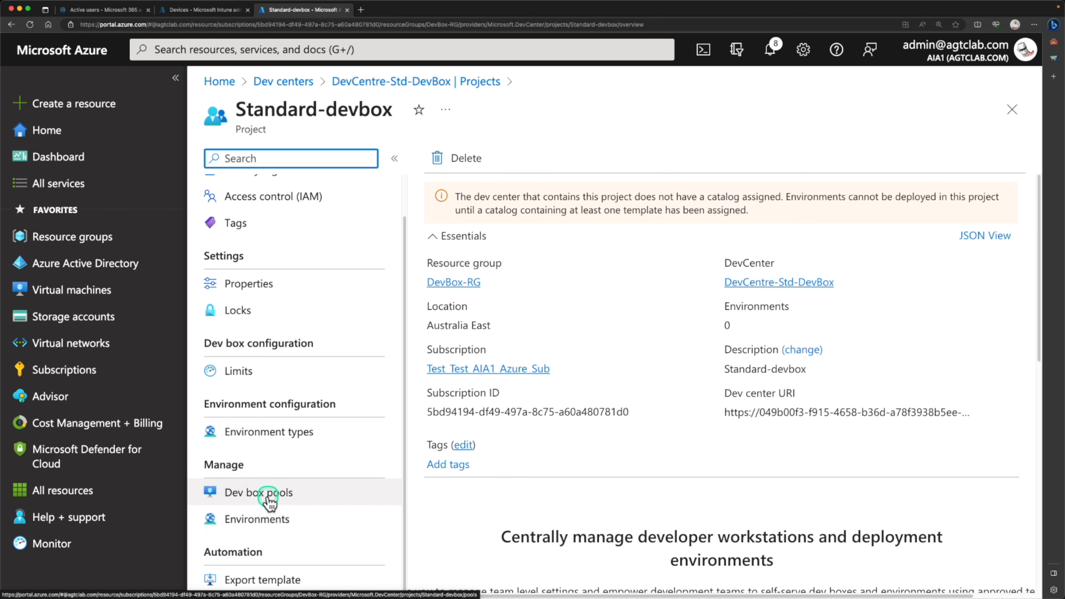
left_click(268, 500)
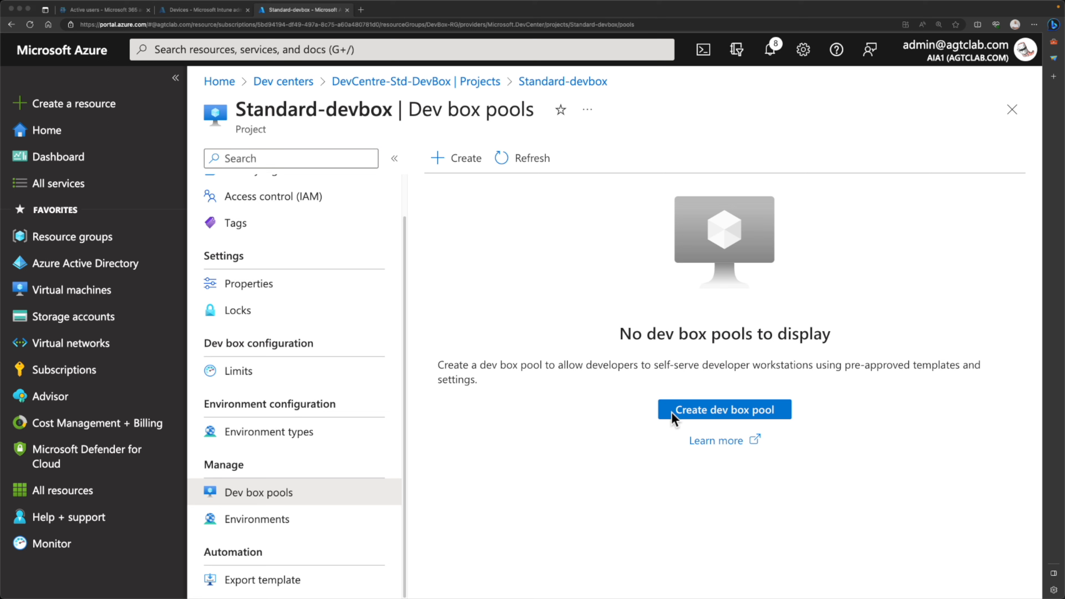
- Start a pool named Standard-devbox using the Standard-devbox definition and devbox-network-connection
left_click(457, 162)
left_click(260, 244)
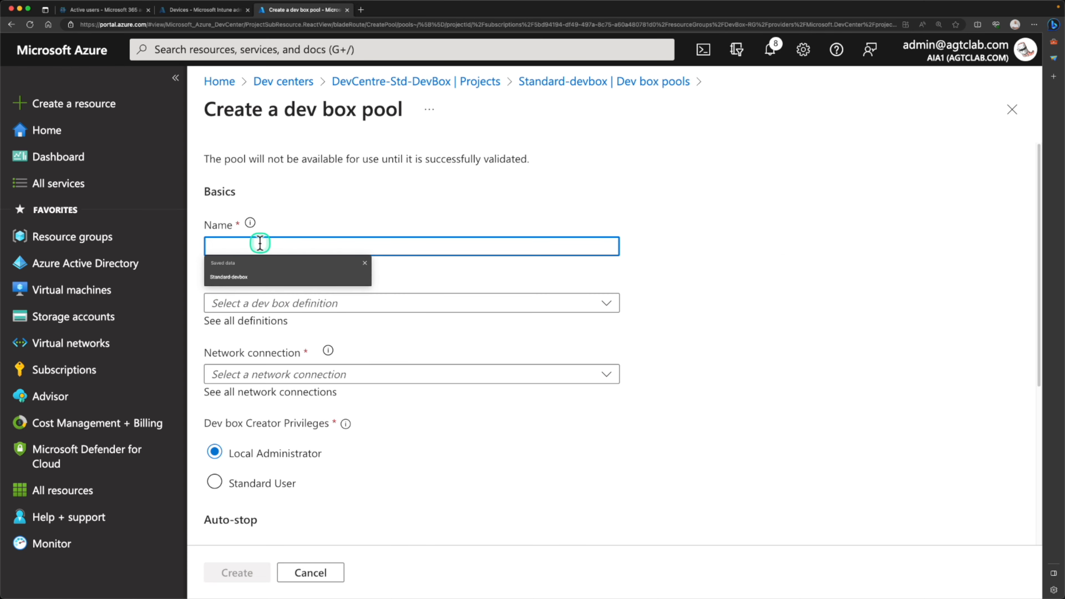
left_click(260, 277)
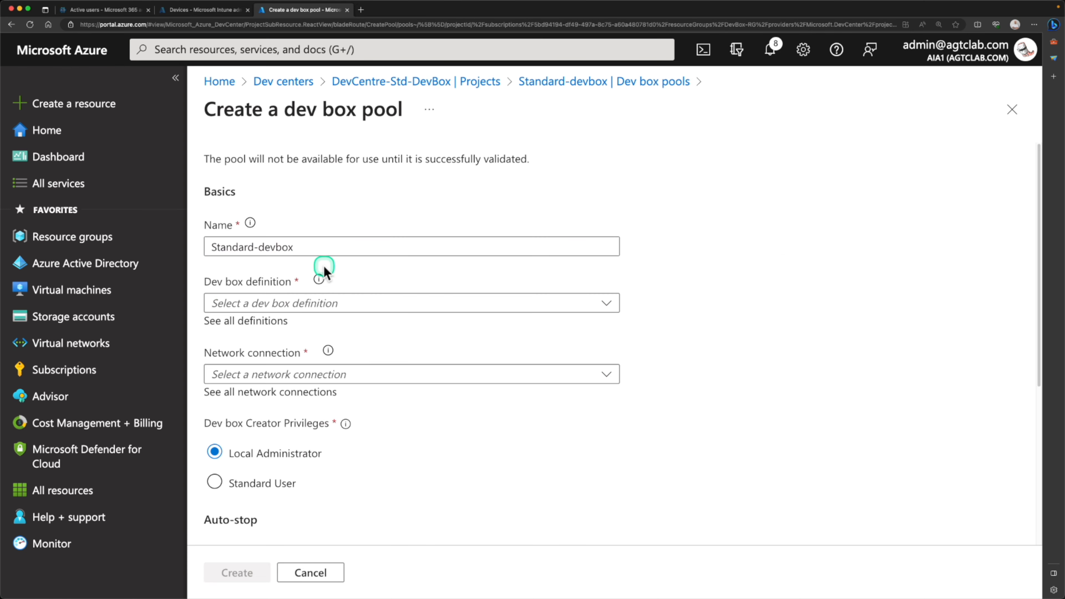
left_click(309, 307)
left_click(302, 352)
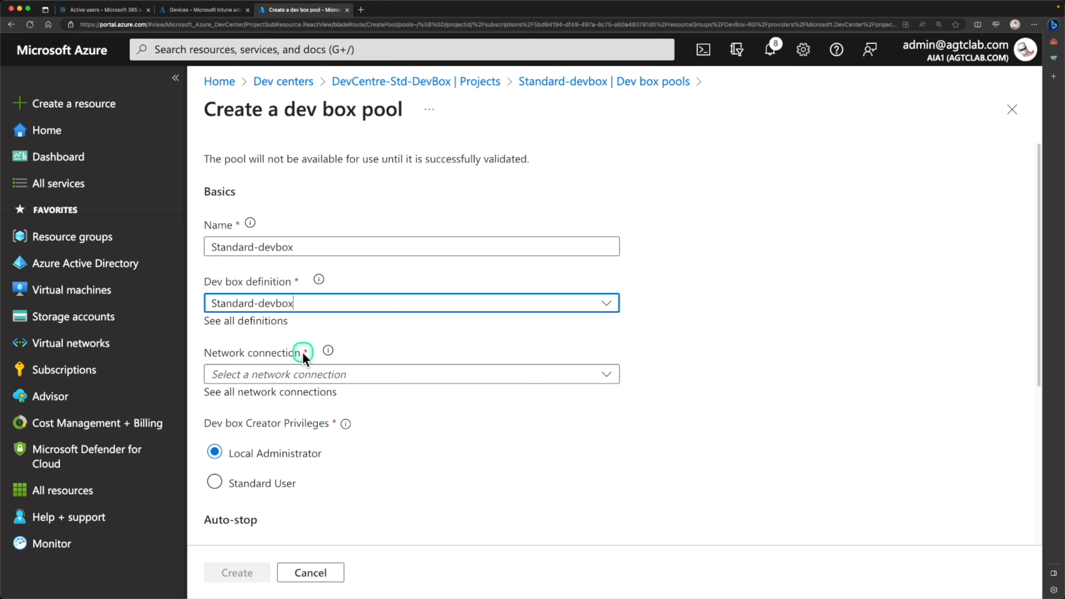
left_click(303, 373)
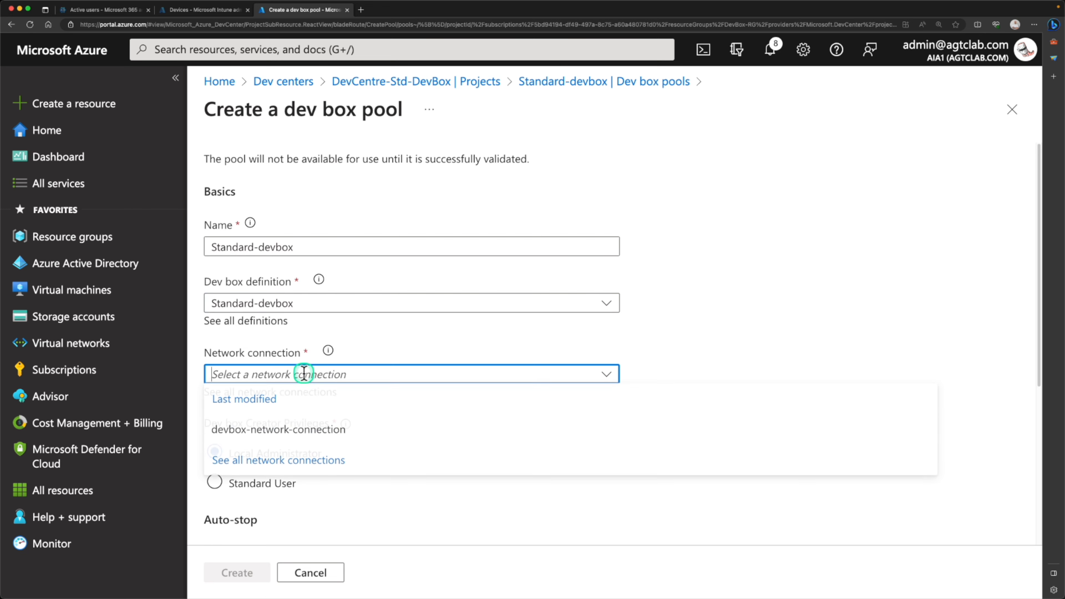
left_click(323, 436)
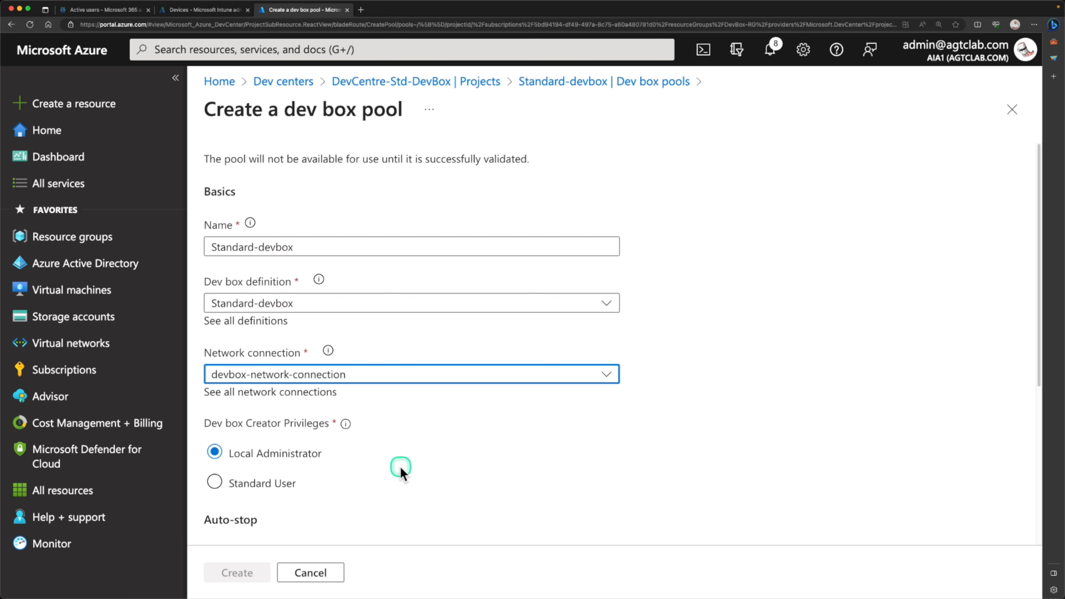
- Keep local administrator privileges for dev box creators, with auto-stop at 07:00 PM
scroll(400, 472, "down", 5)
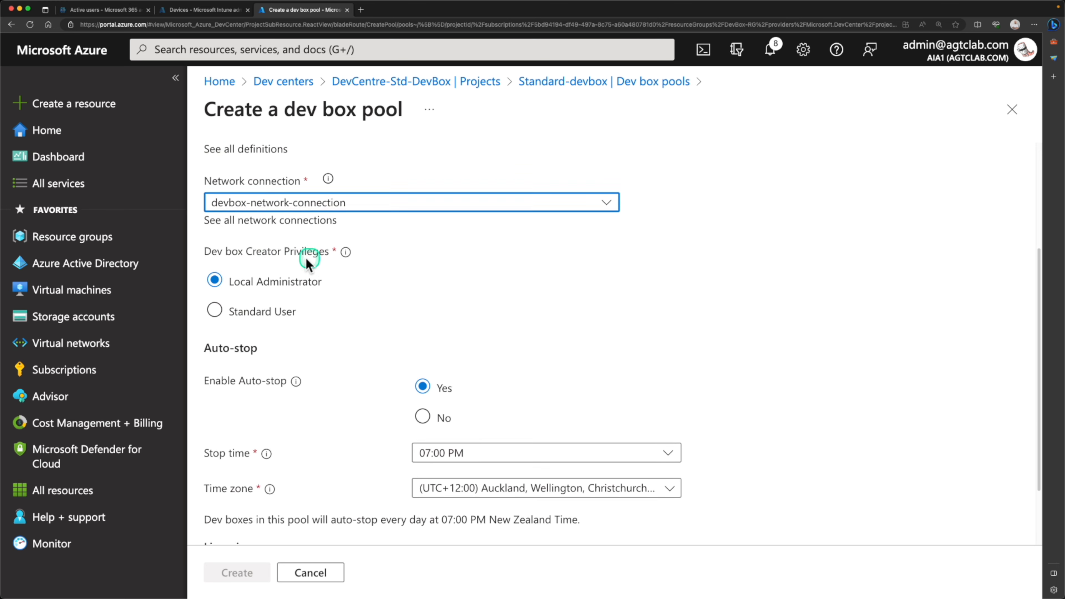
scroll(314, 259, "down", 1)
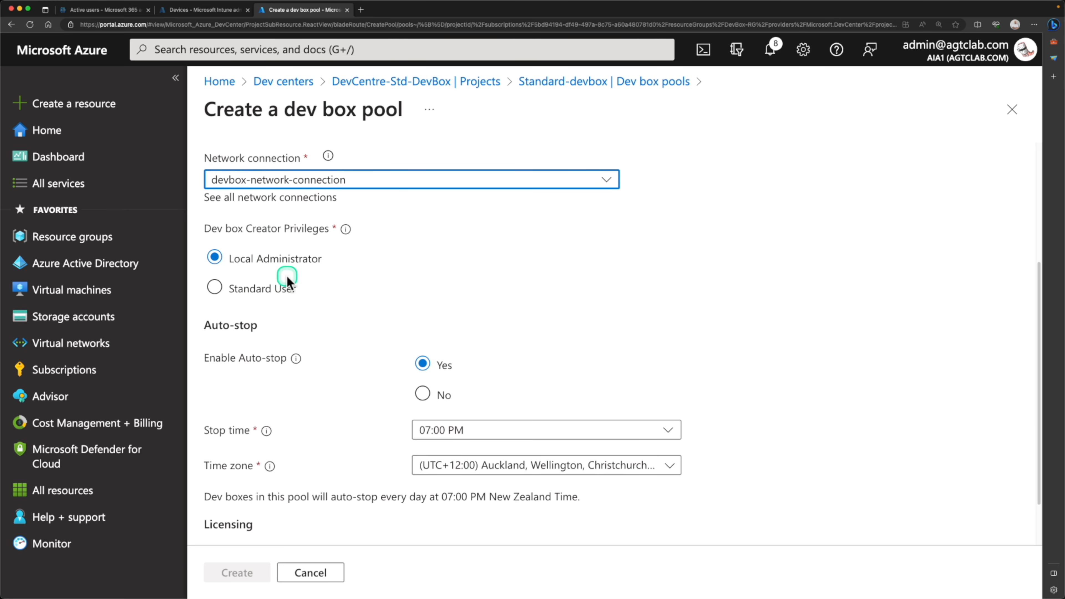
left_click(244, 296)
left_click(245, 261)
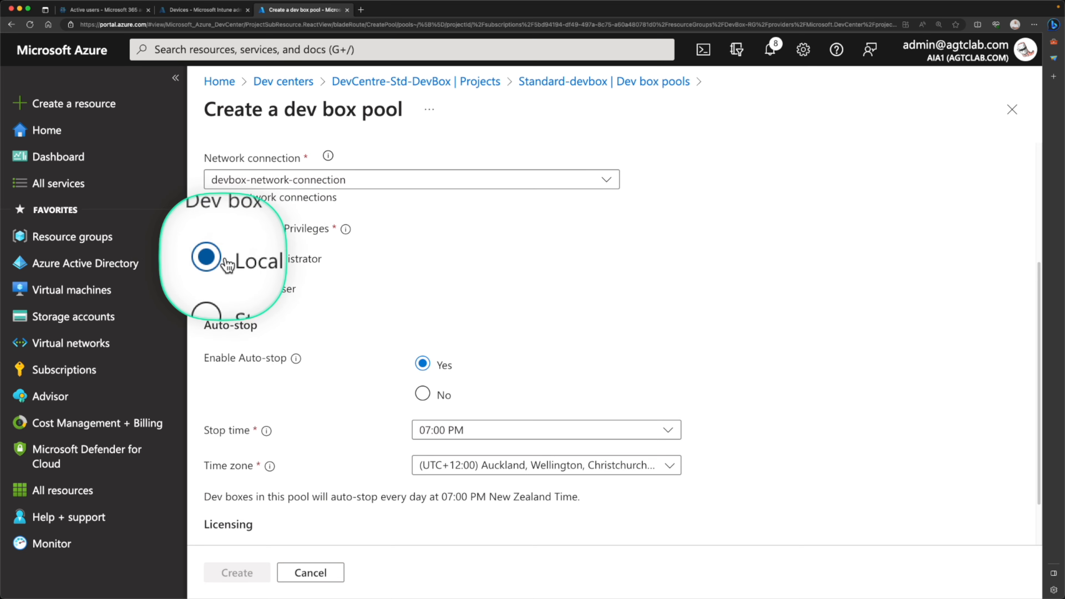
scroll(290, 273, "down", 2)
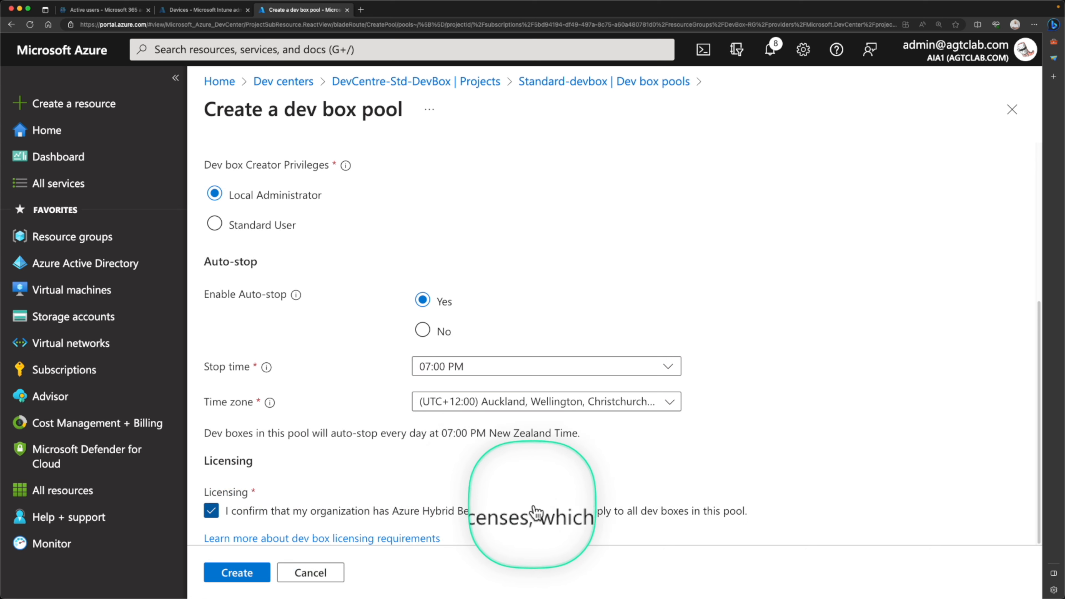
- Create the dev box pool and open the Standard-devbox dev box definition from the pool list
left_click(247, 577)
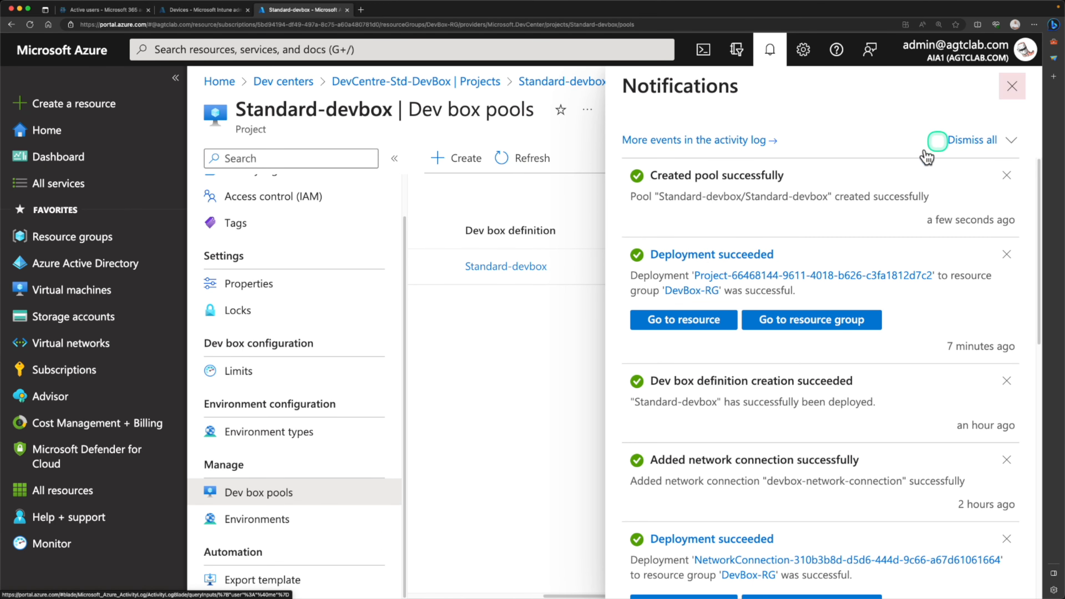
left_click(1004, 93)
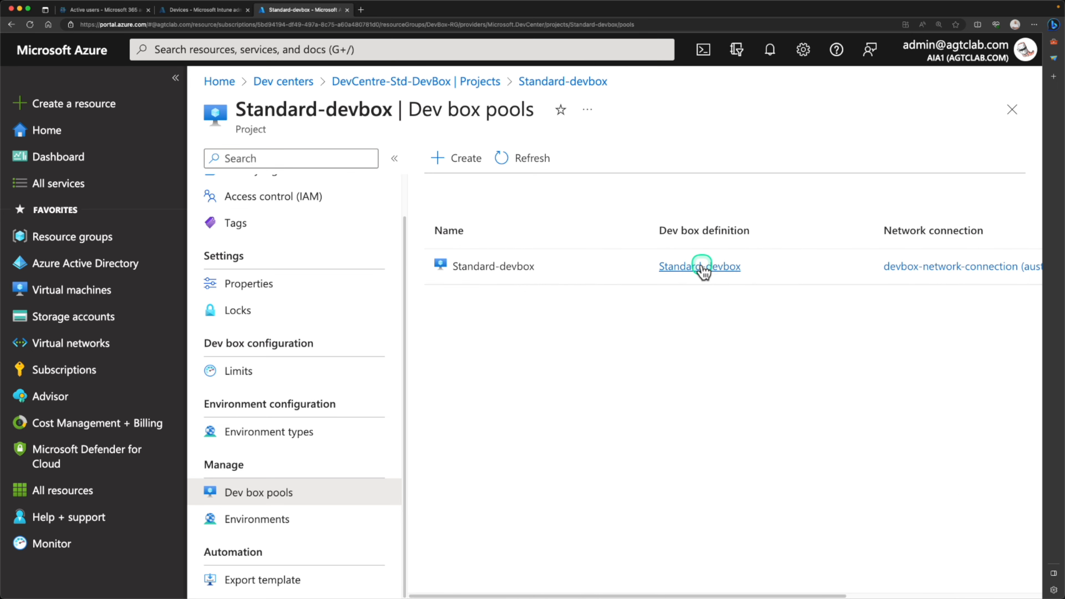
left_click(703, 269)
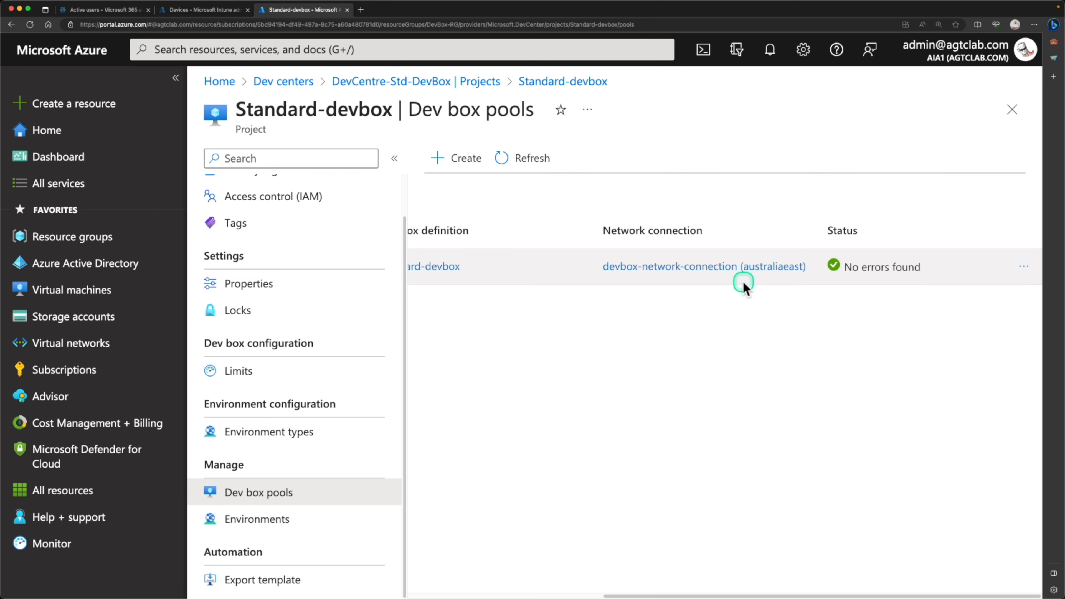
- Scroll across the definition details, then bring up the portal search with recent services
scroll(671, 307, "left", 5)
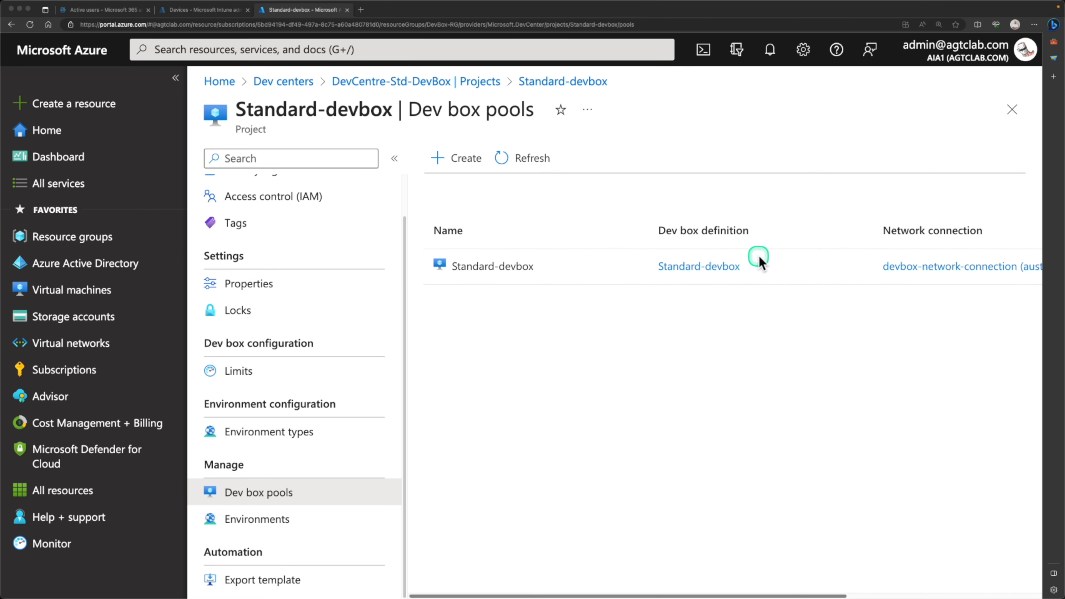
scroll(761, 262, "right", 5)
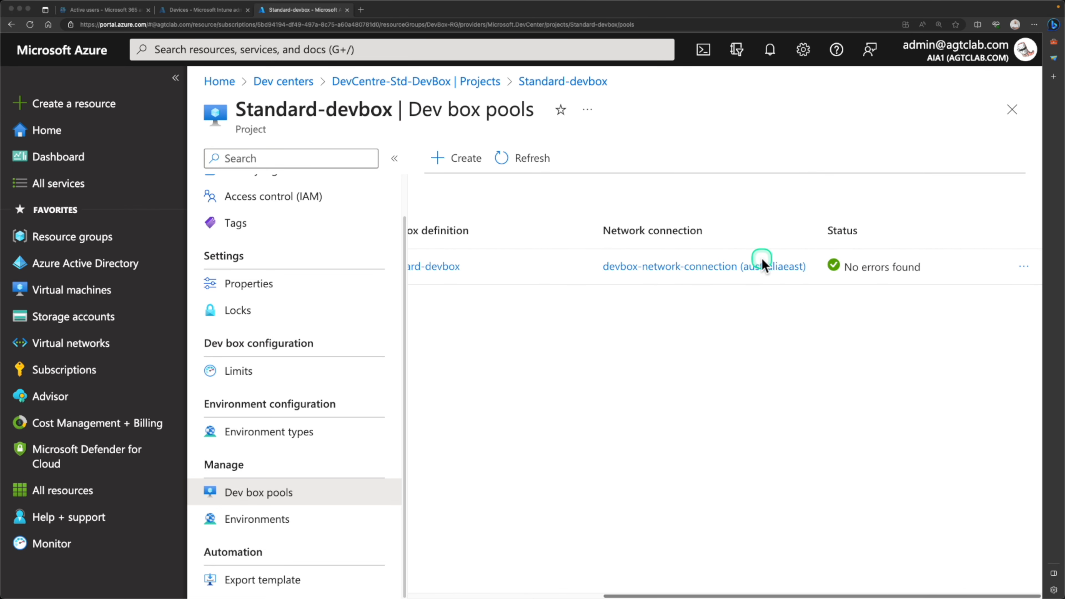
scroll(762, 262, "left", 2)
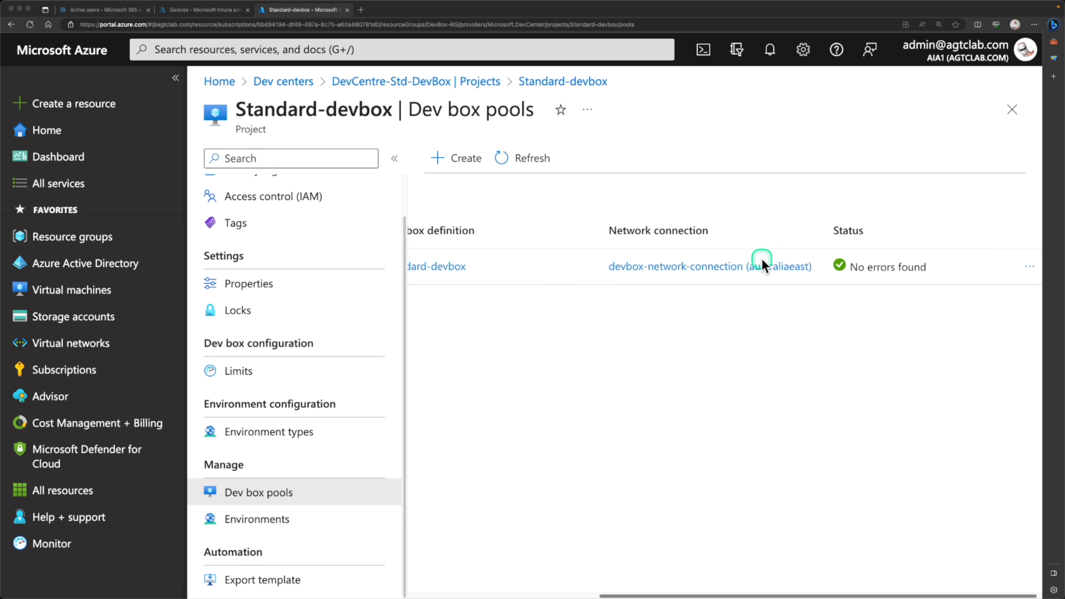
scroll(761, 262, "right", 2)
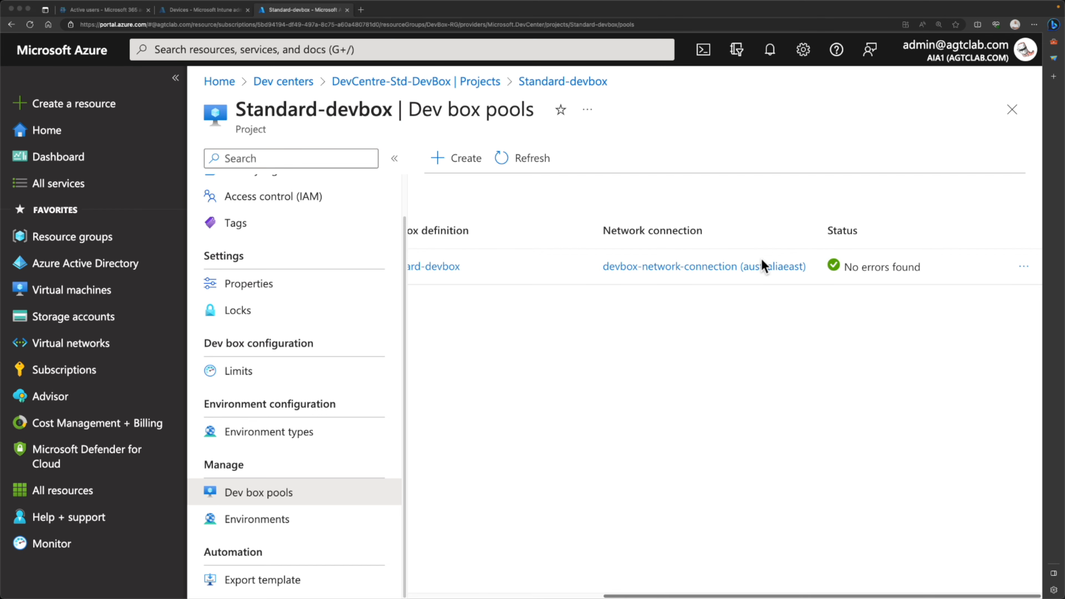
scroll(514, 378, "left", 10)
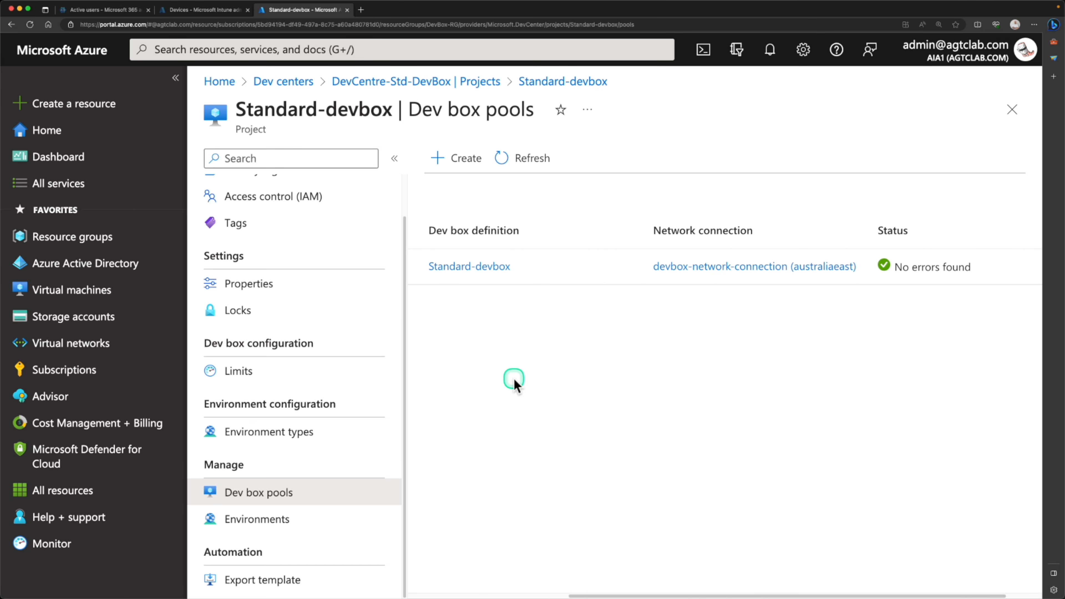
scroll(513, 378, "left", 2)
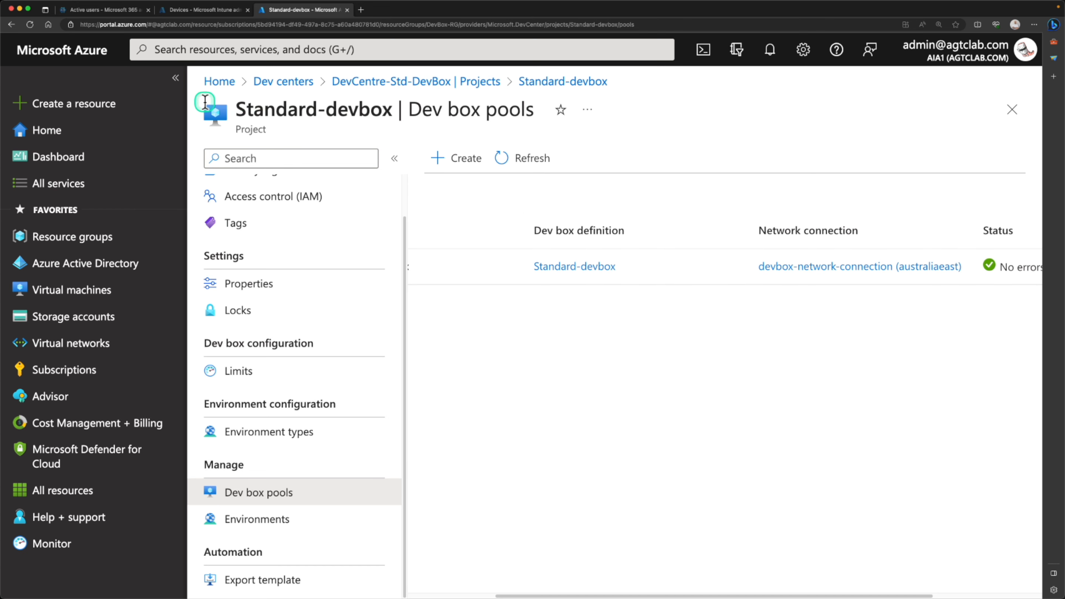
left_click(216, 49)
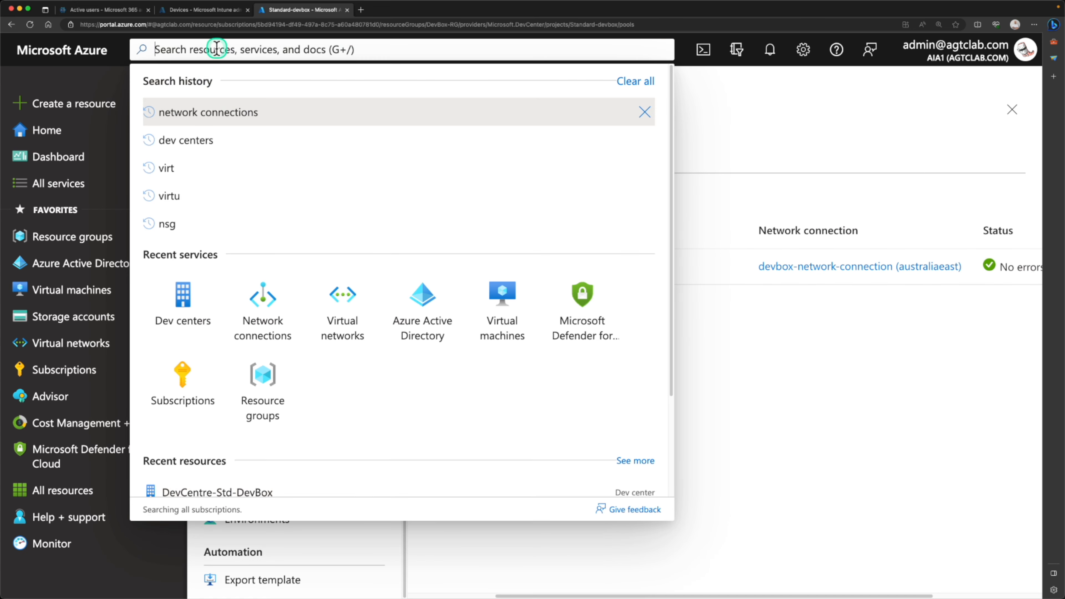
- Go through Dev centers, DevCentre-Std-DevBox and Projects to Standard-devbox's Access control (IAM)
left_click(184, 311)
left_click(295, 291)
scroll(285, 388, "down", 4)
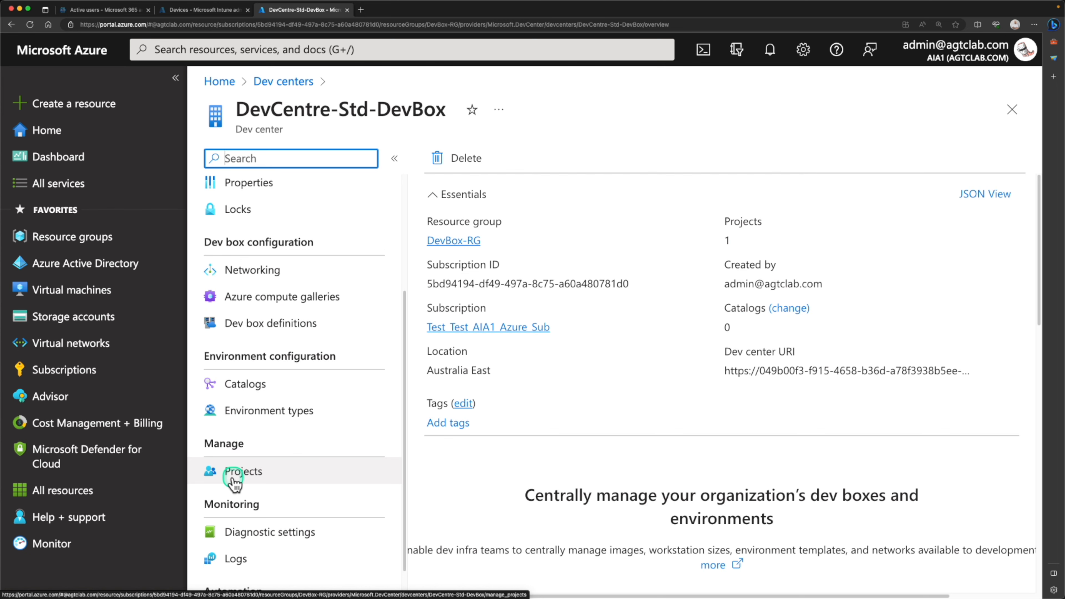
left_click(232, 478)
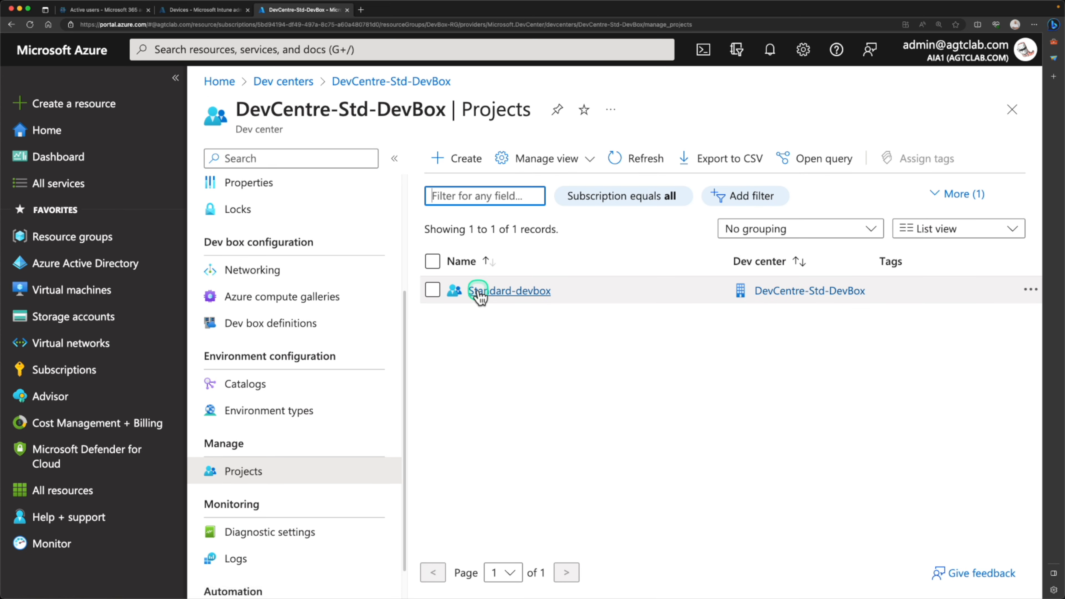
left_click(505, 291)
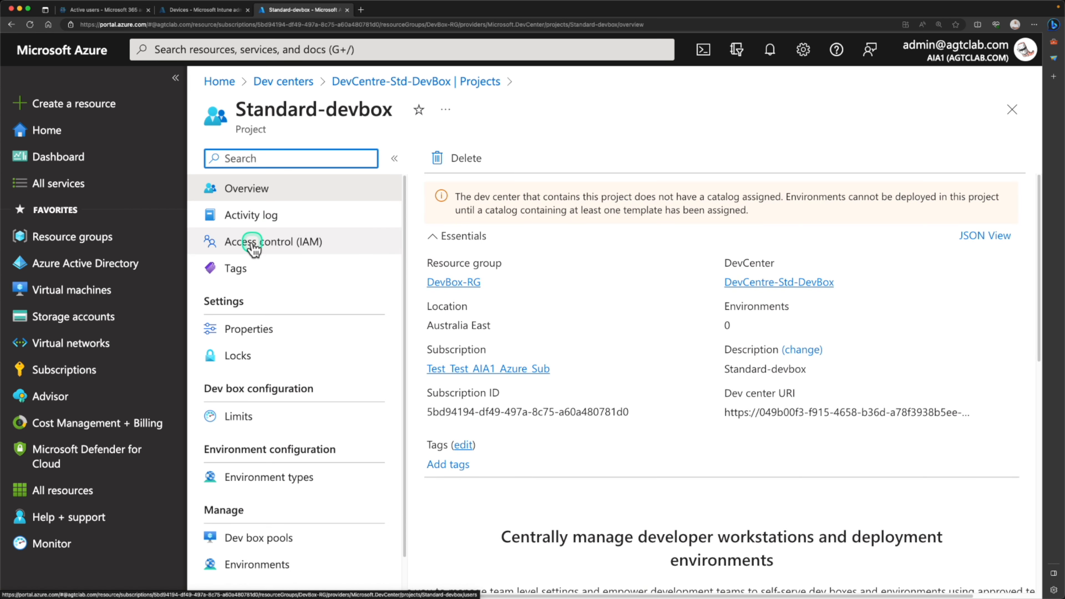
left_click(253, 245)
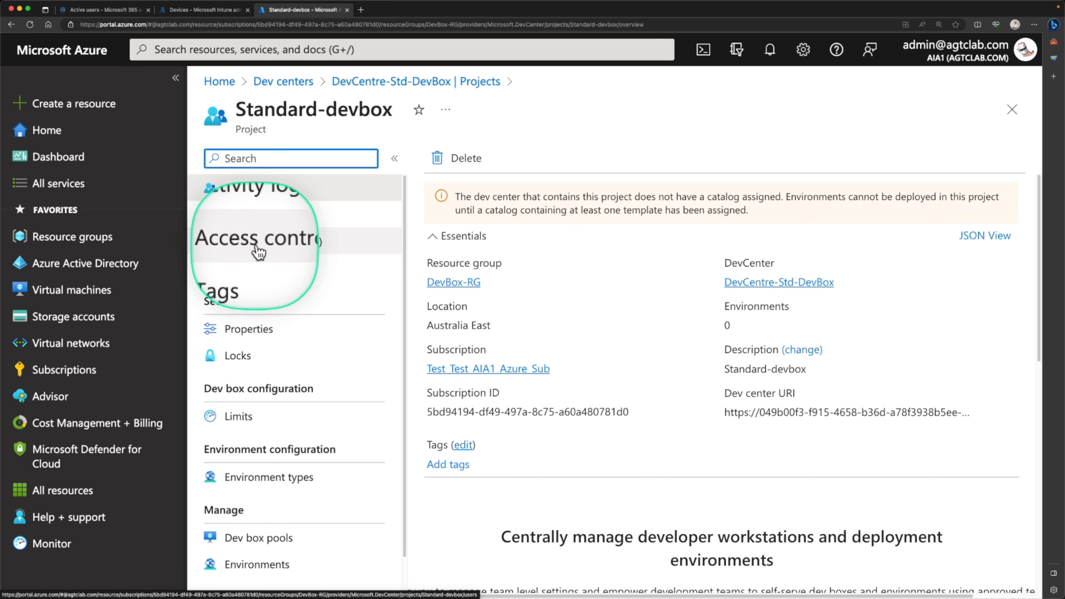
left_click(287, 247)
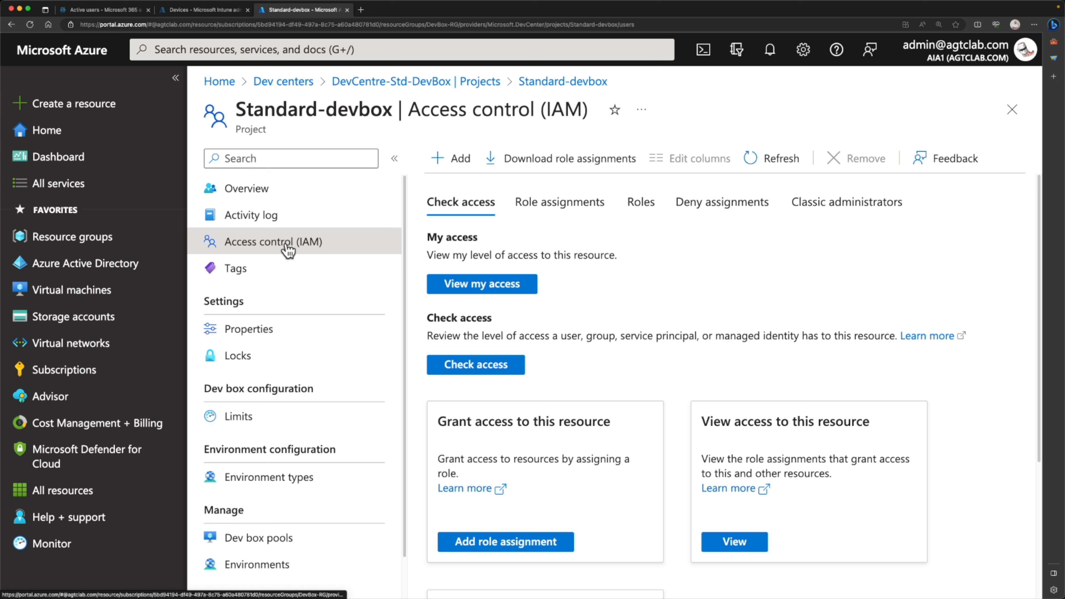
- Start a new role assignment and select the DevCenter Dev Box User role
left_click(459, 160)
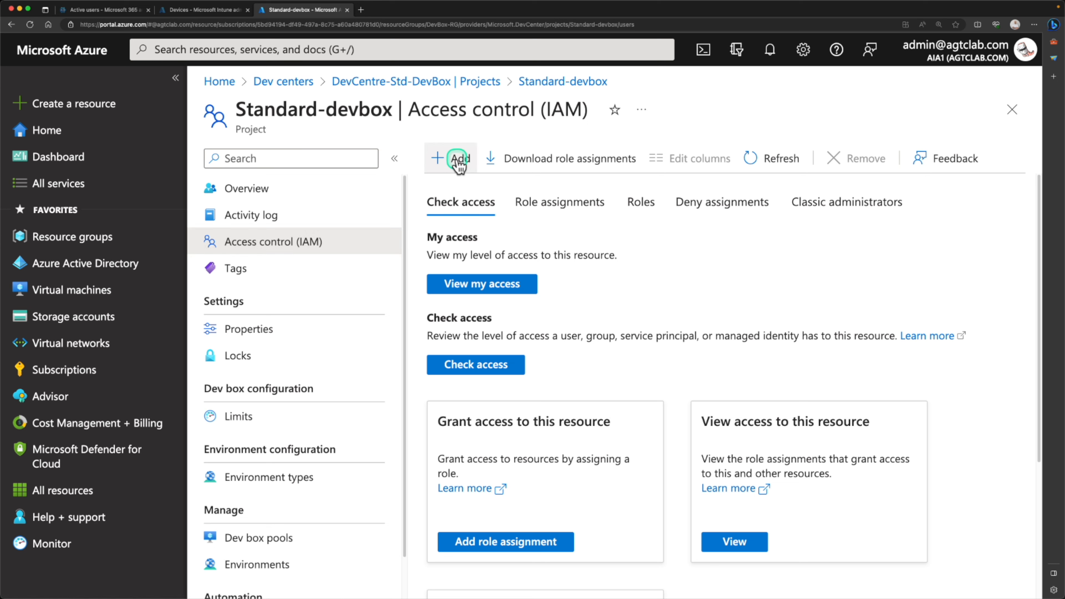
left_click(459, 168)
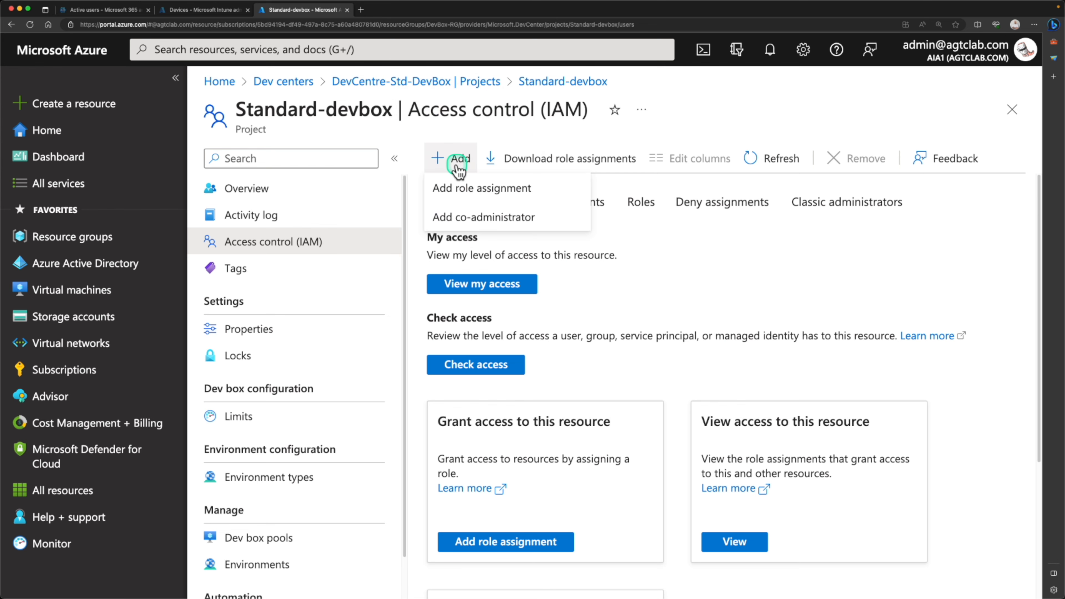
left_click(461, 188)
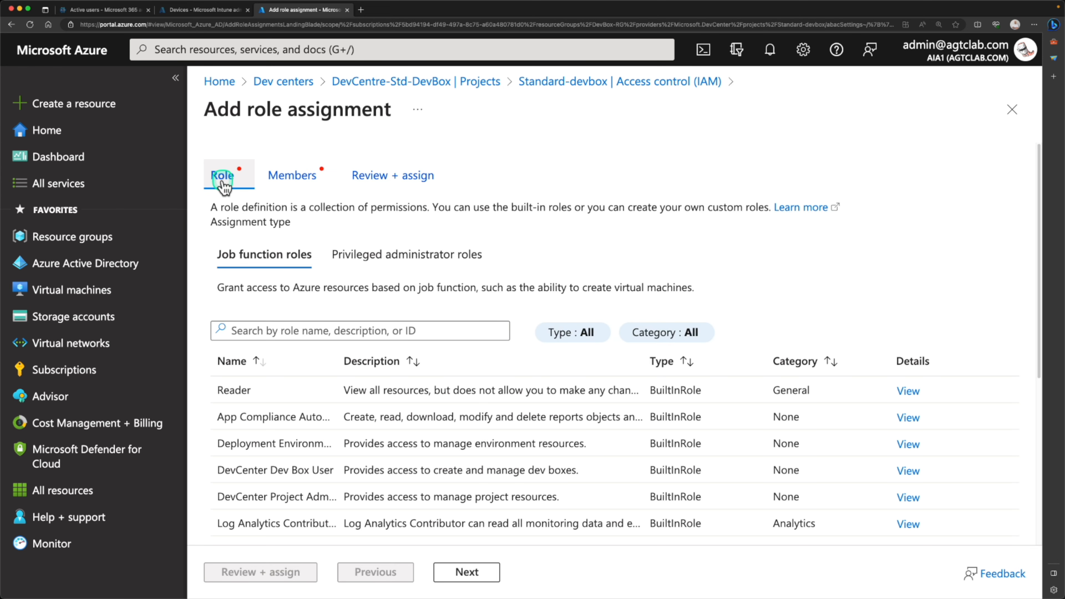
left_click(357, 331)
left_click_drag(340, 364, 390, 368)
left_click(320, 463)
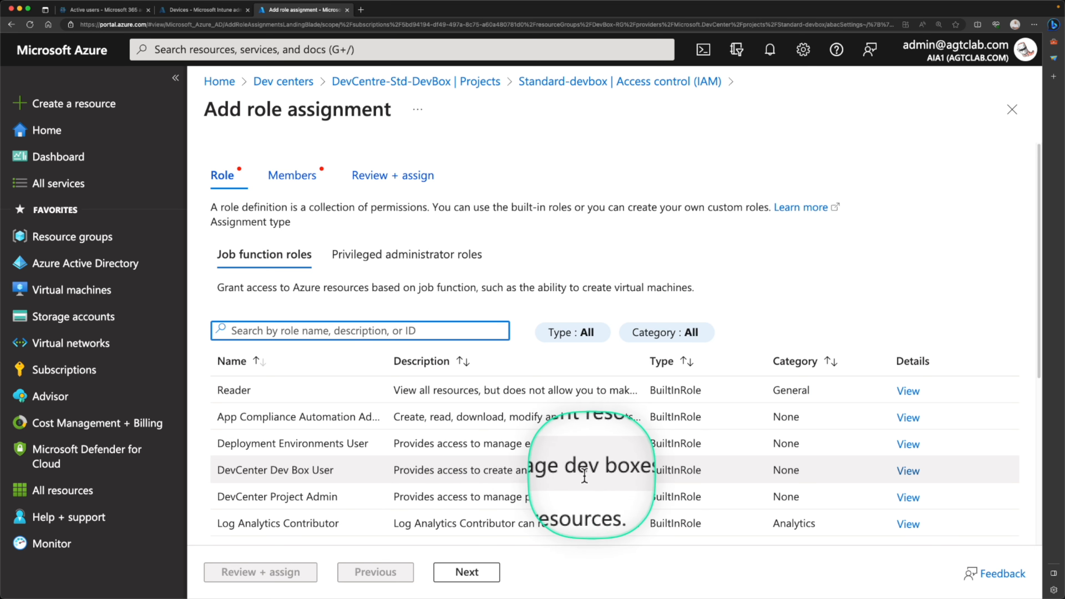
left_click(294, 476)
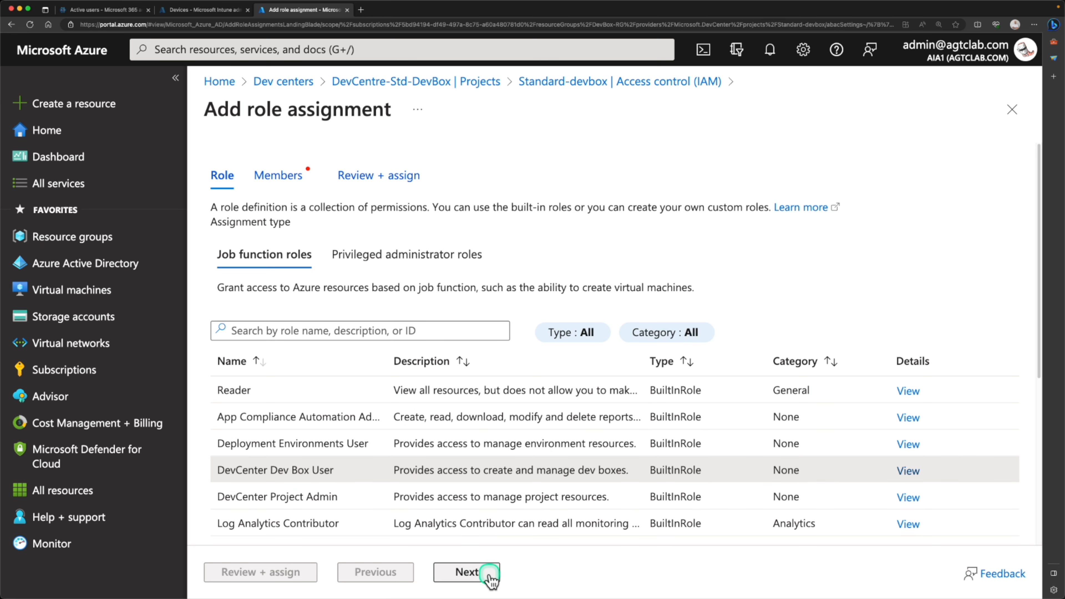
left_click(466, 572)
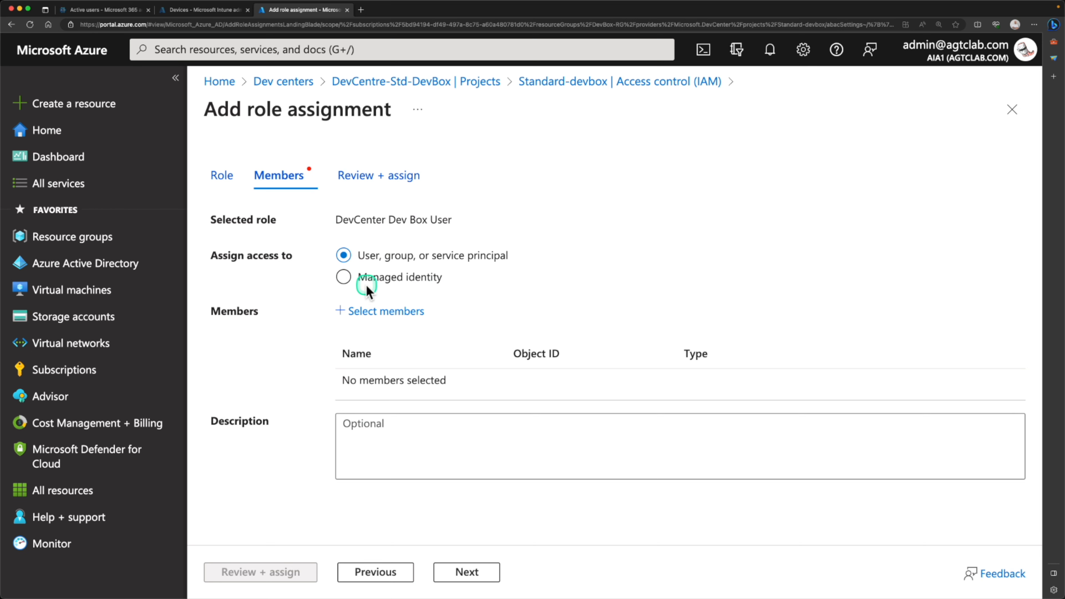
- Add the admin account and a second user as members, then review and assign
left_click(376, 323)
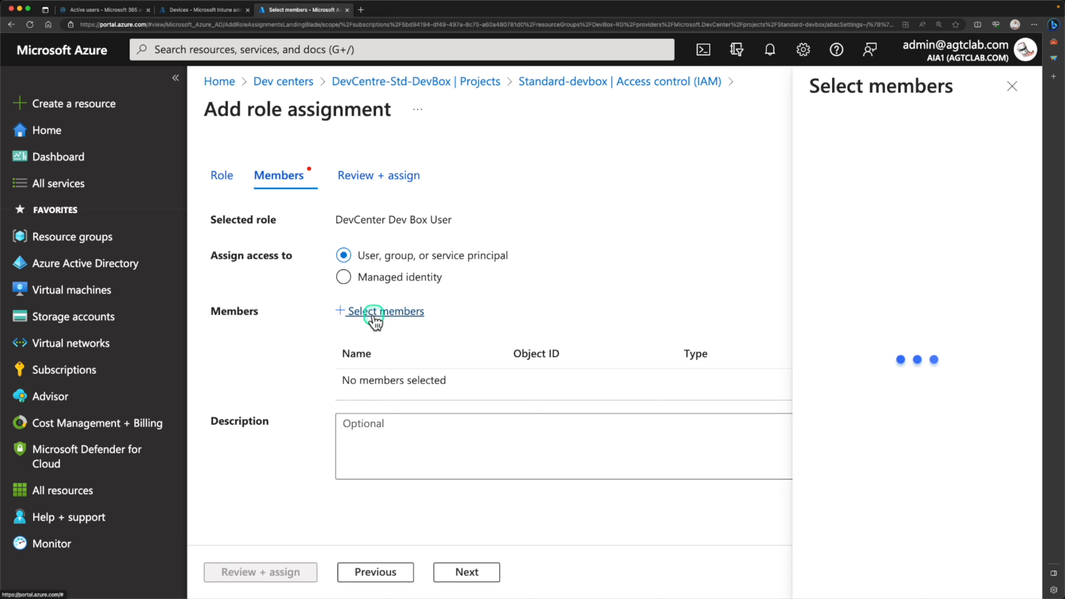
type("admin")
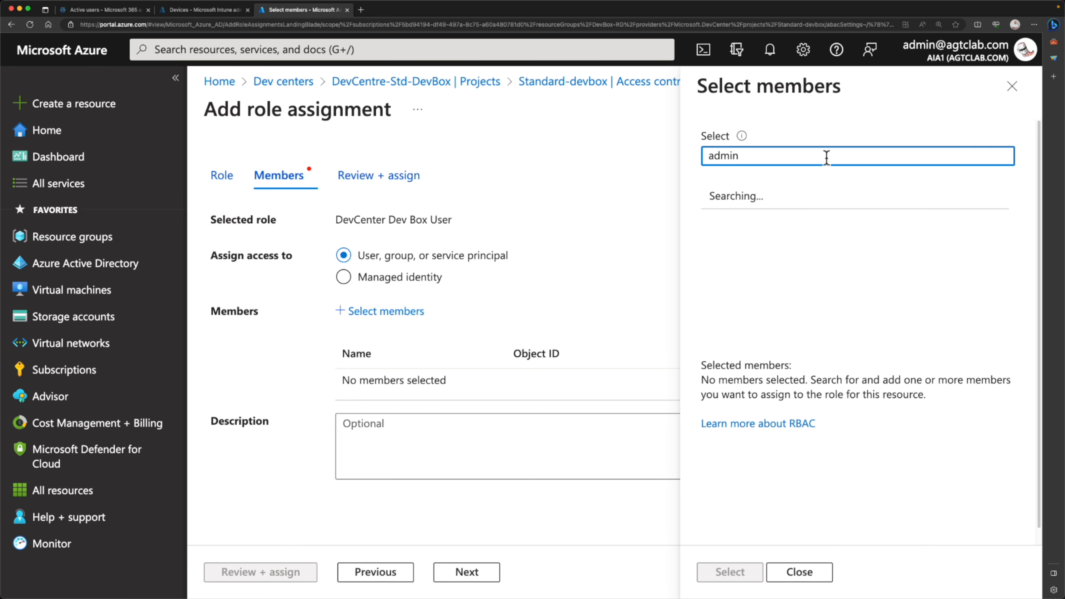
left_click(792, 209)
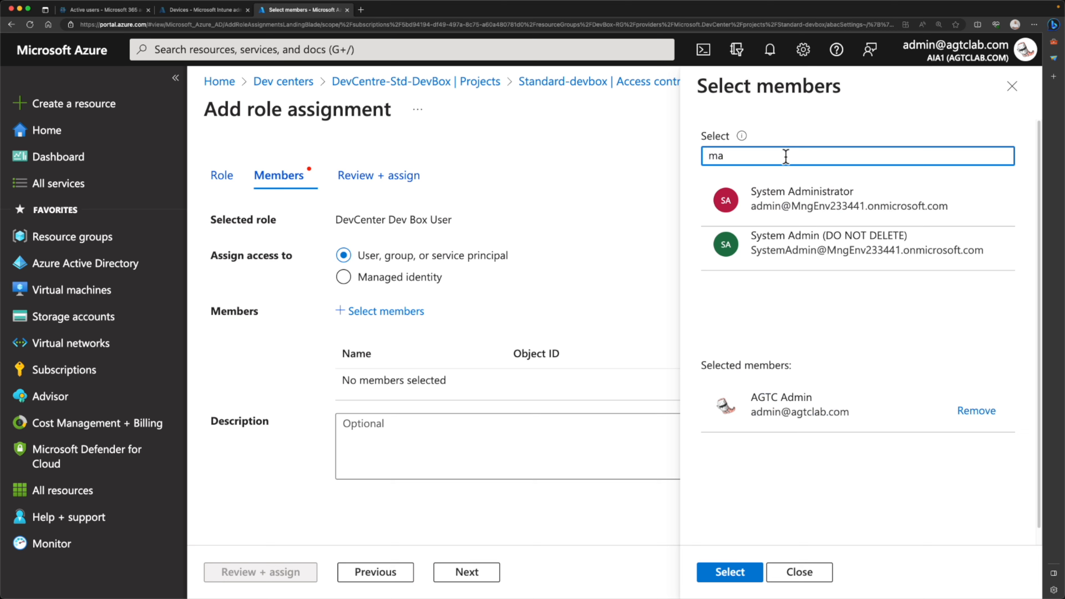
left_click(793, 197)
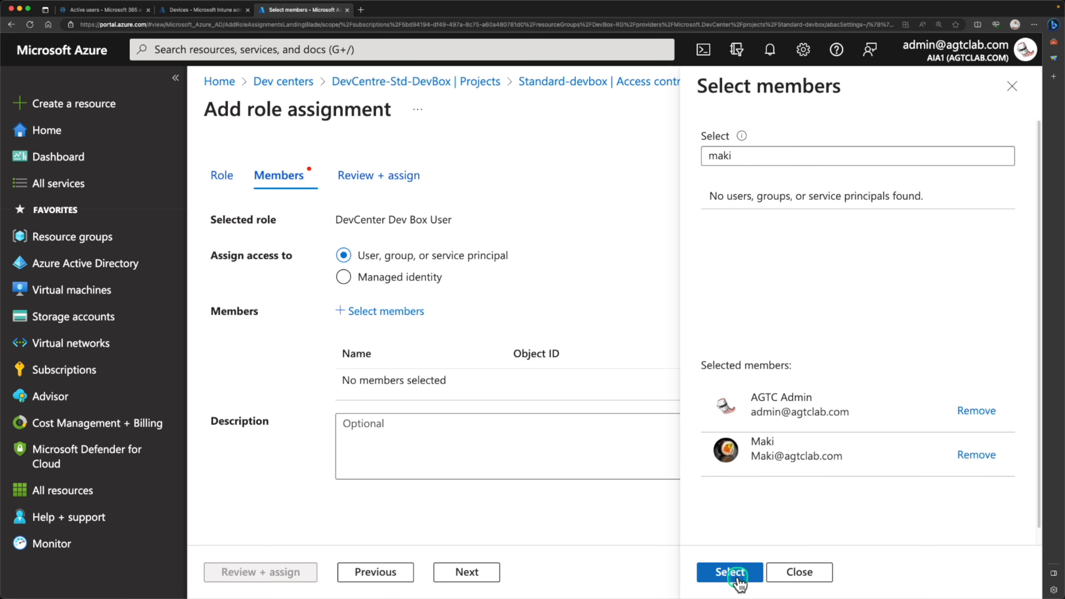
left_click(731, 572)
left_click(466, 573)
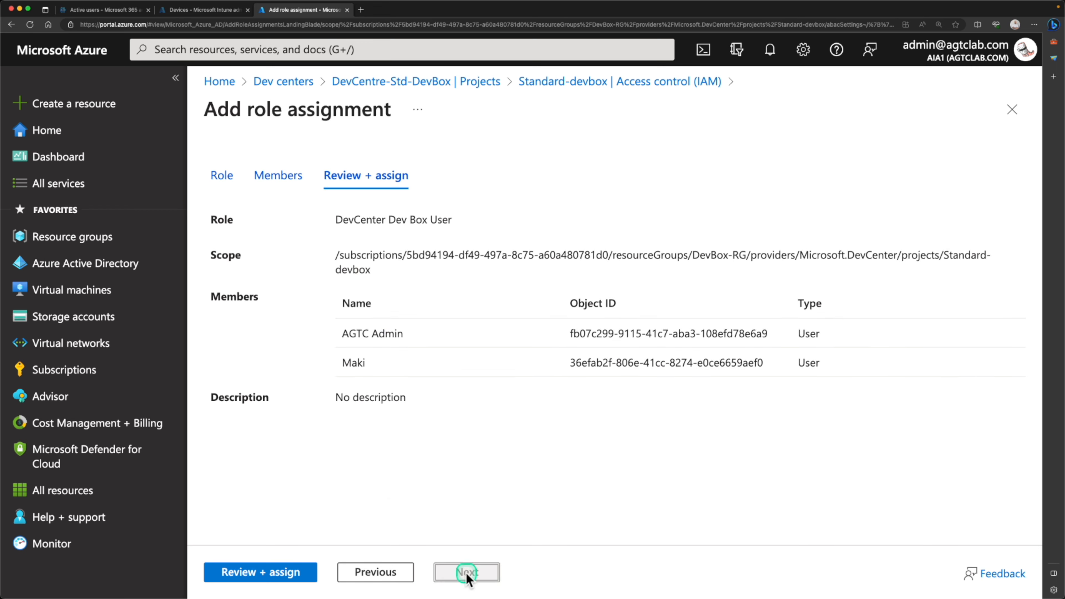
left_click(276, 577)
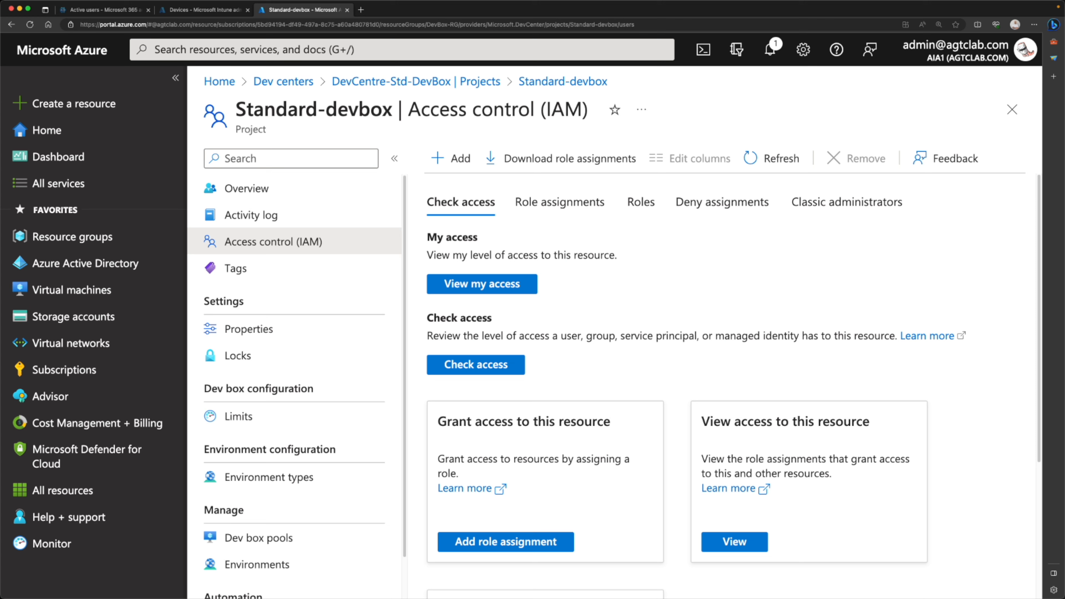
- Add a role assignment with DevCenter Project Admin for the admin account, then review and assign
left_click(460, 160)
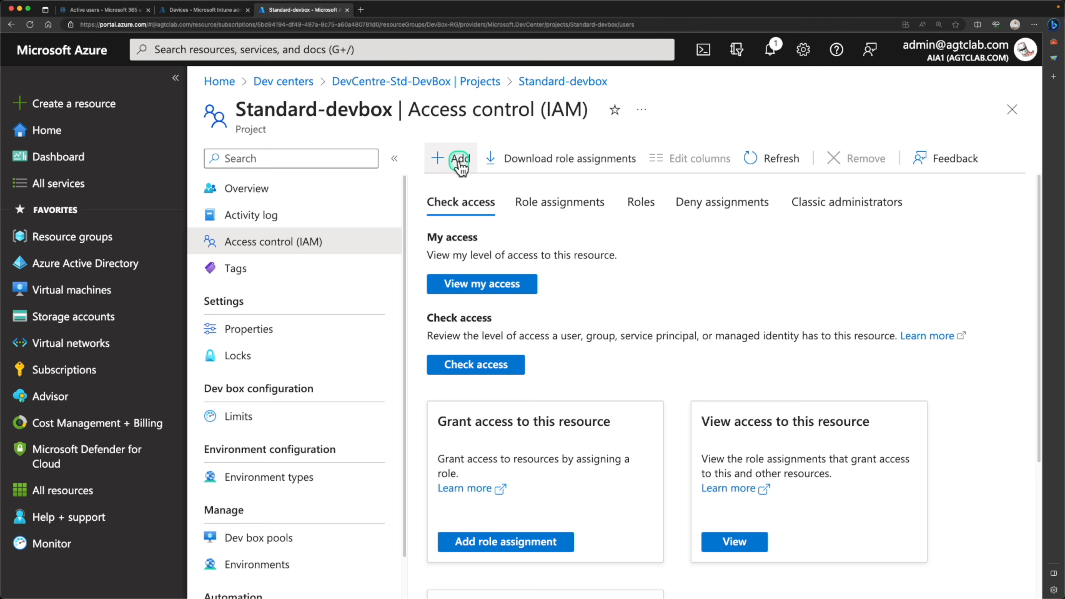
left_click(460, 159)
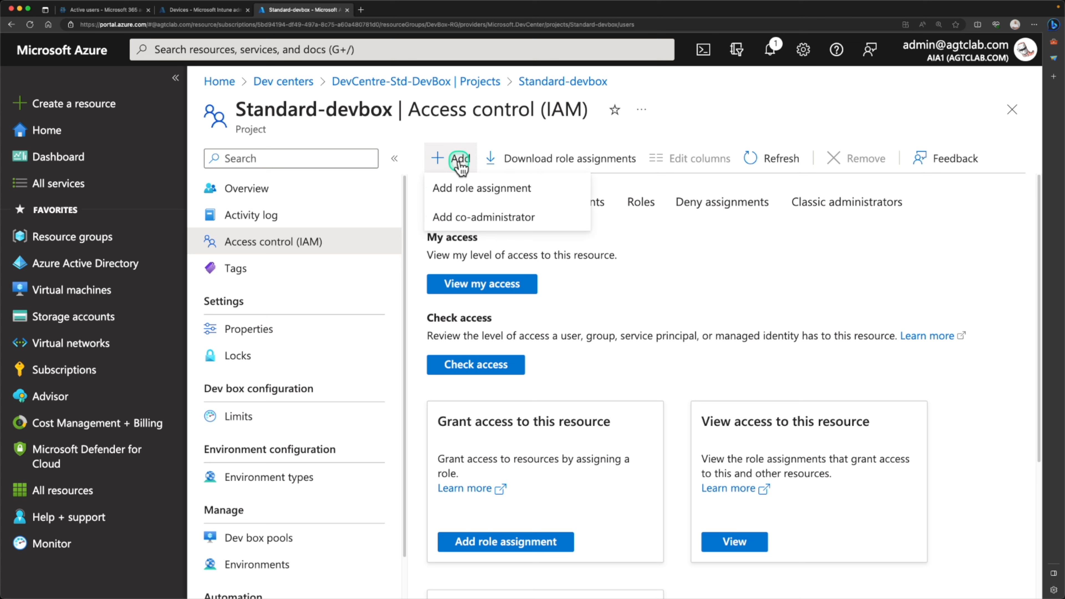
left_click(465, 190)
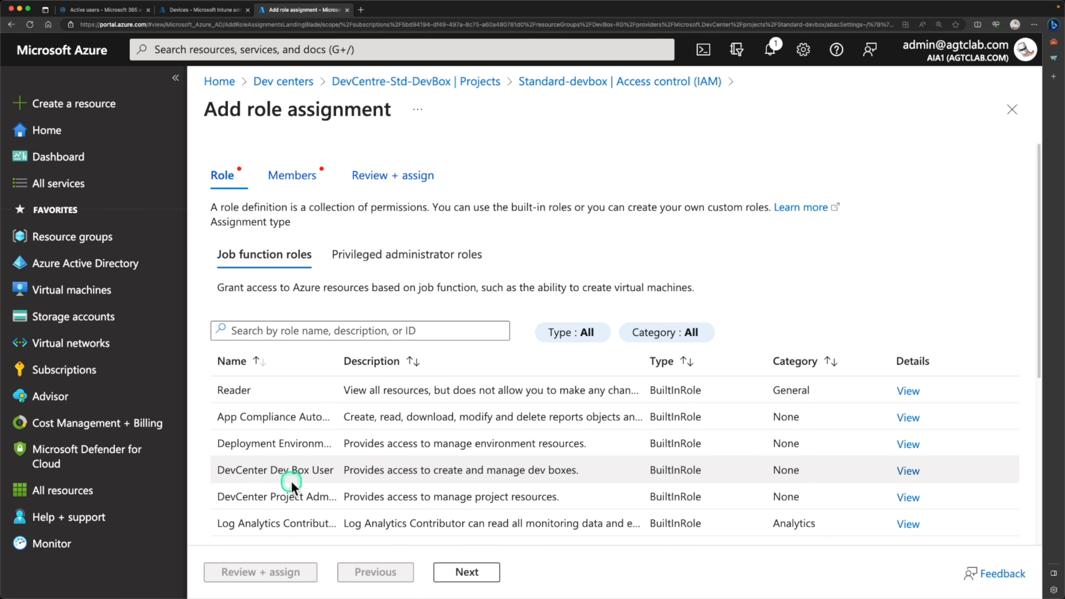
left_click(311, 500)
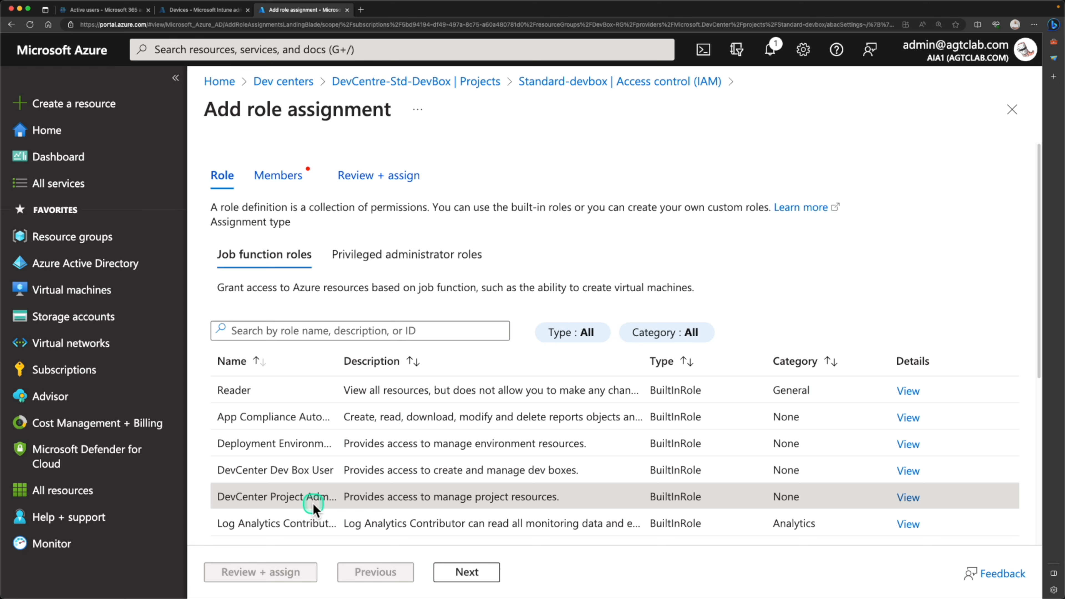
left_click(467, 571)
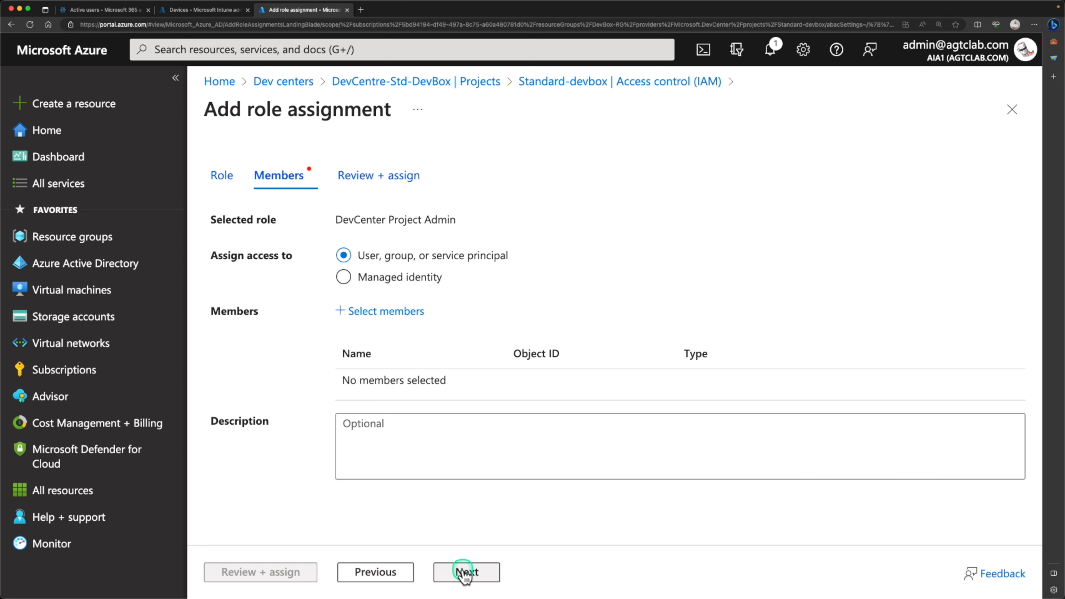
left_click(379, 311)
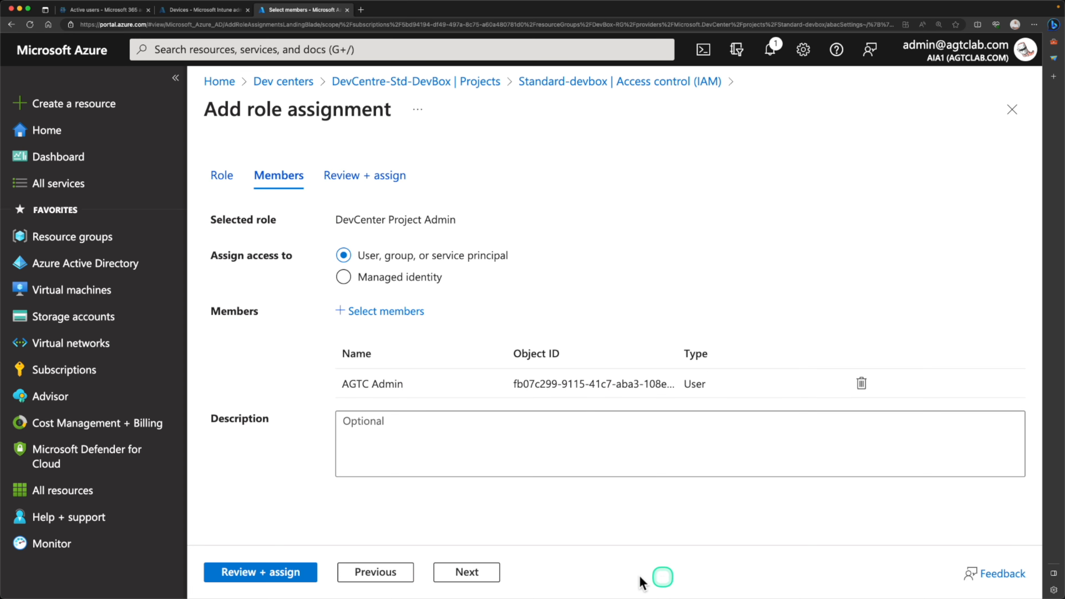
left_click(281, 573)
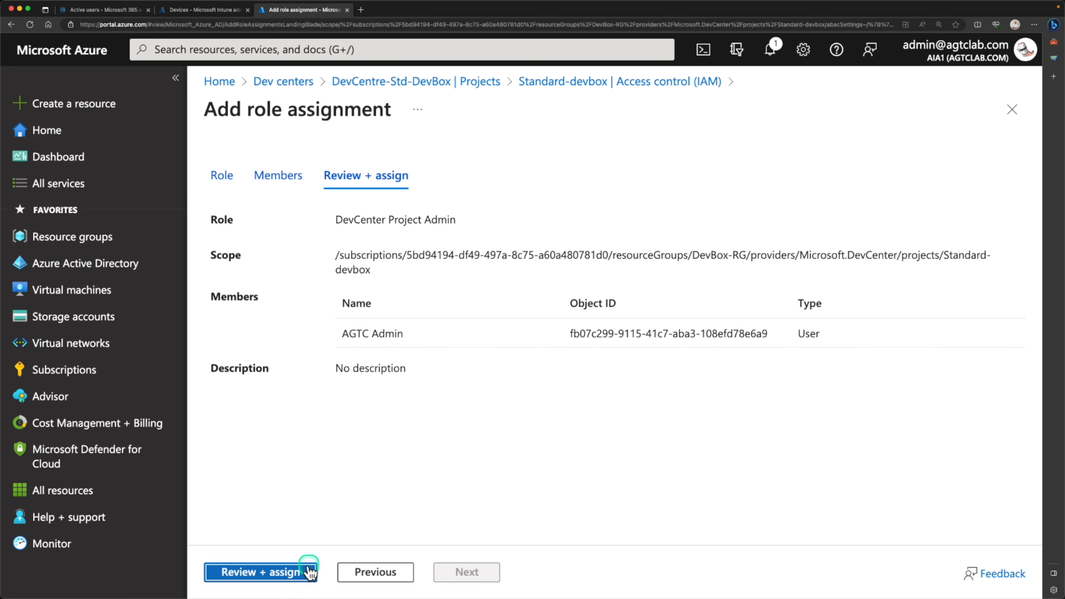
left_click(276, 572)
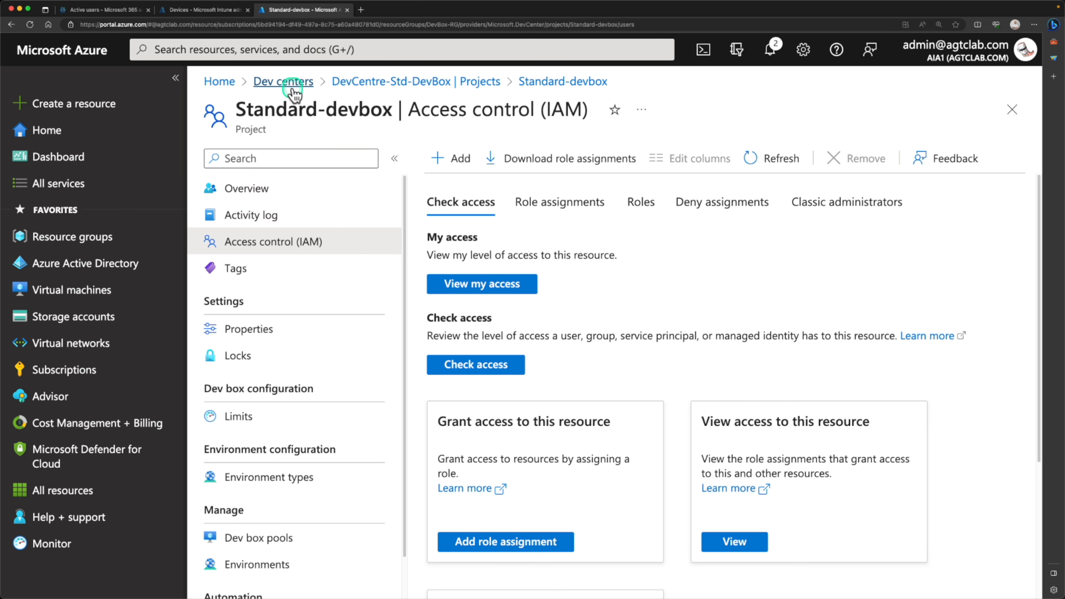
- Return via the Dev centers breadcrumb to Azure home, then paste devbox.microsoft.com into a new tab
left_click(283, 82)
left_click(282, 291)
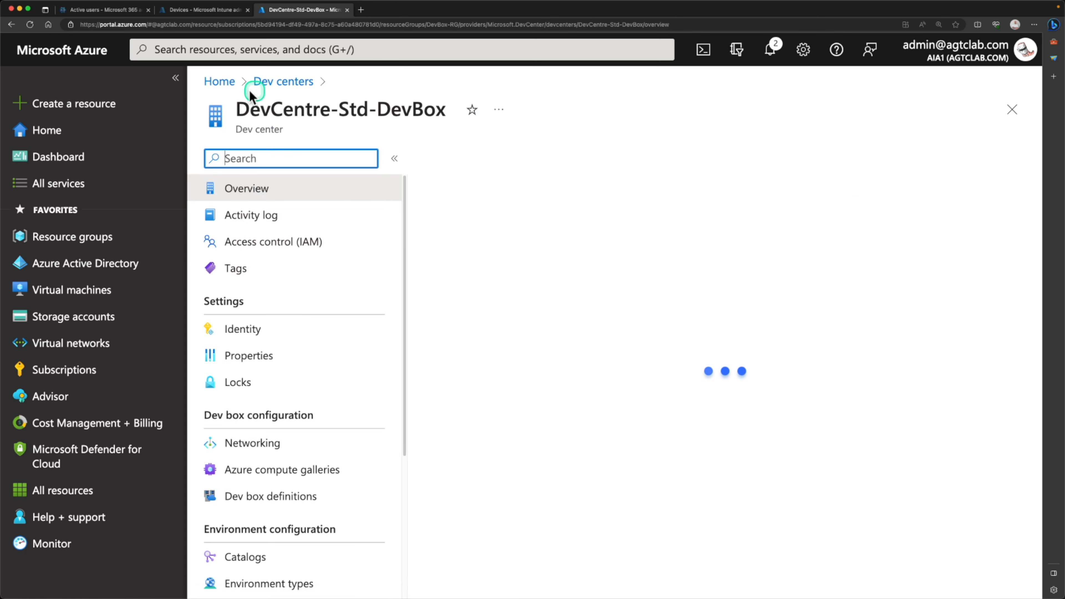
left_click(227, 82)
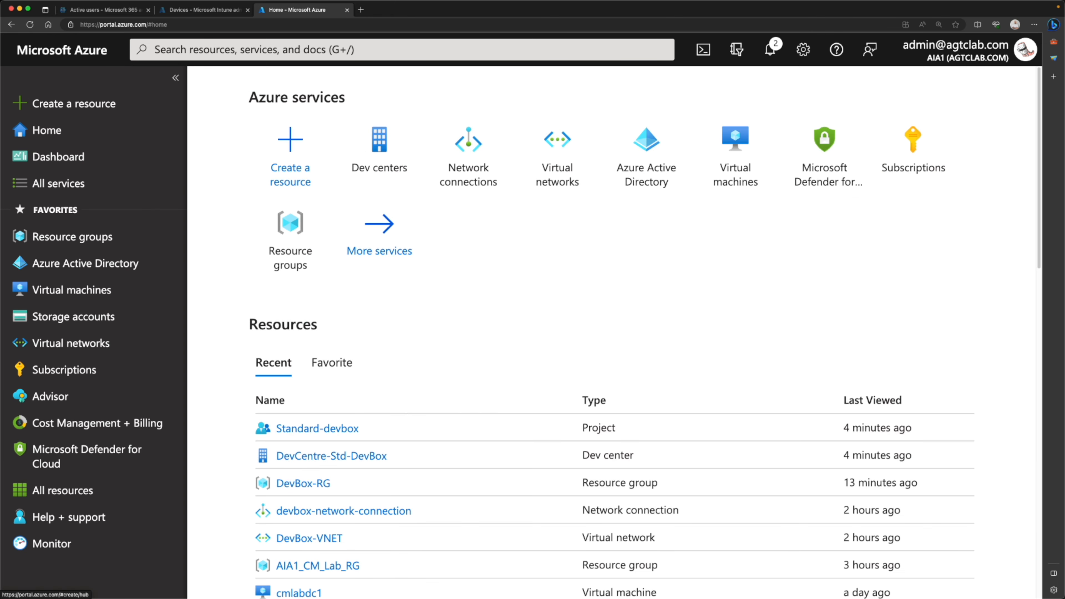
left_click(360, 10)
type("https://devbox.microsoft.com/")
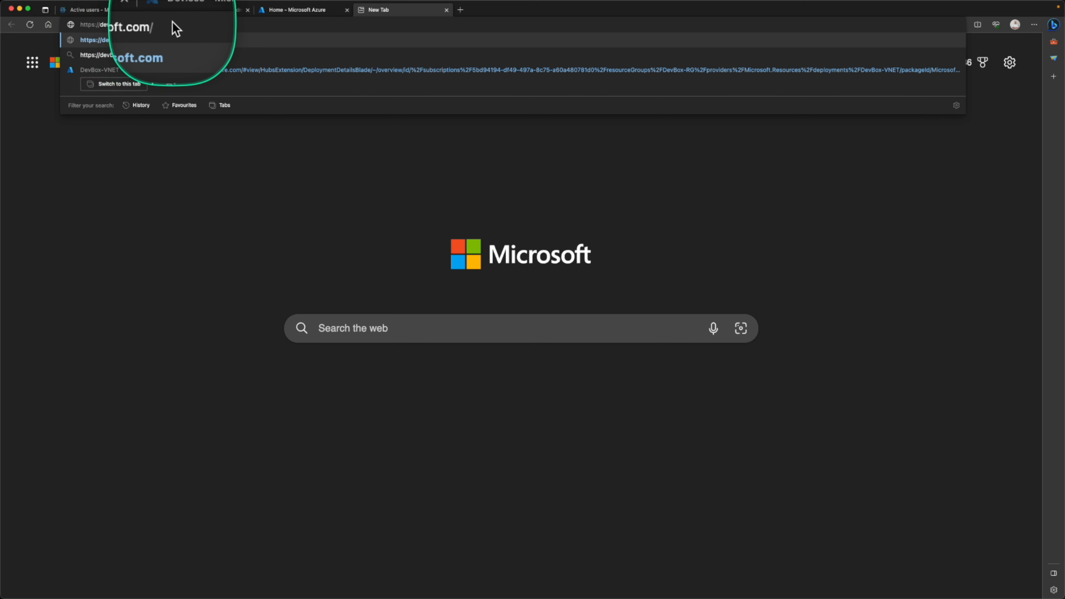
- Load devbox.microsoft.com and zoom the page content to 200%
key("Return")
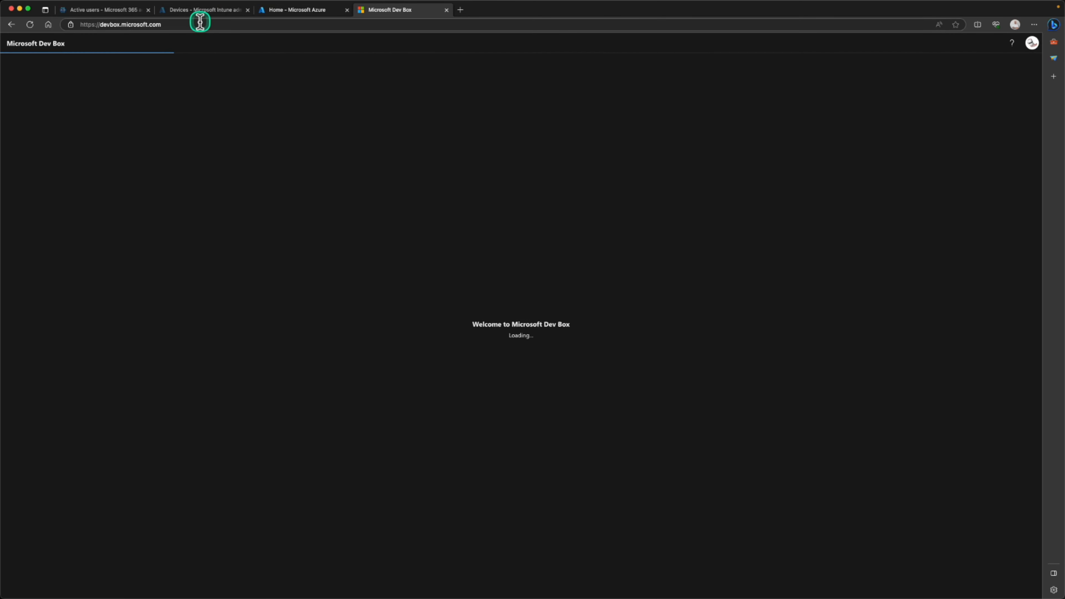
left_click(1034, 24)
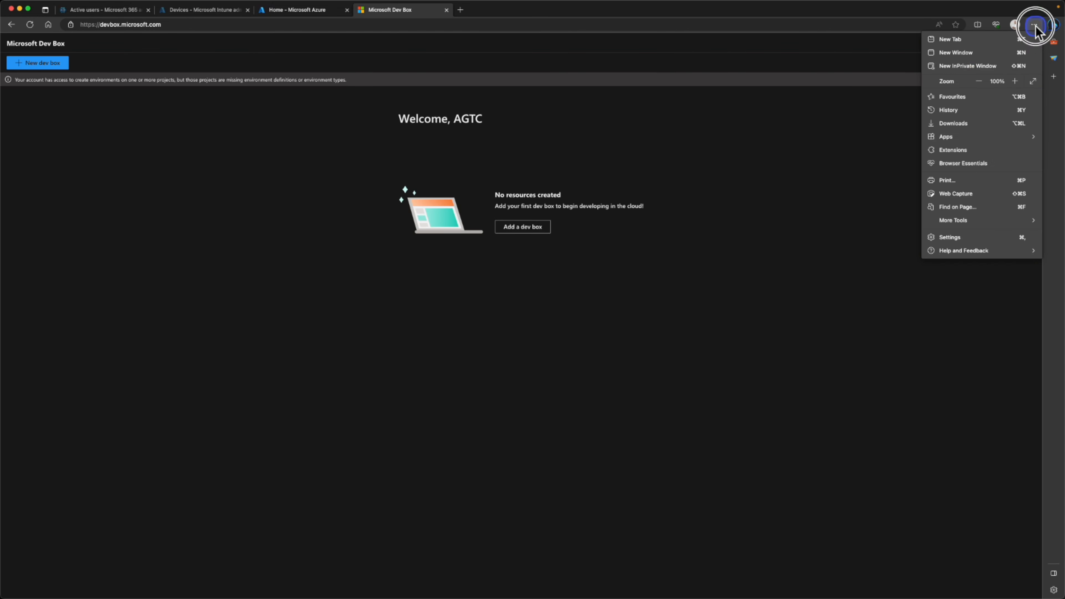
left_click(1015, 81)
left_click(1015, 81)
left_click(1015, 81)
left_click(1015, 81)
left_click(1015, 81)
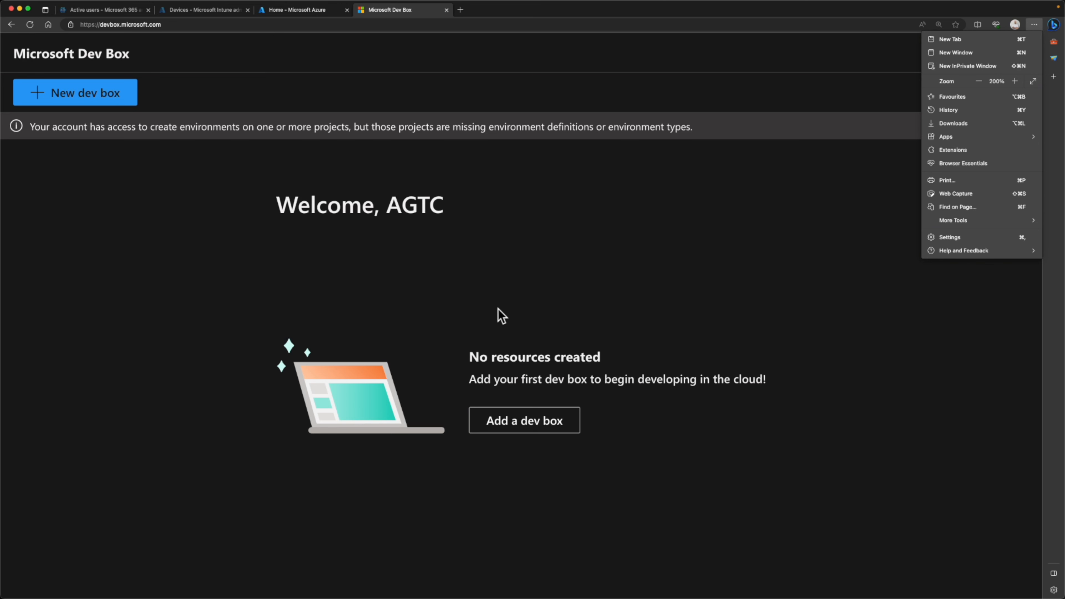
left_click(502, 315)
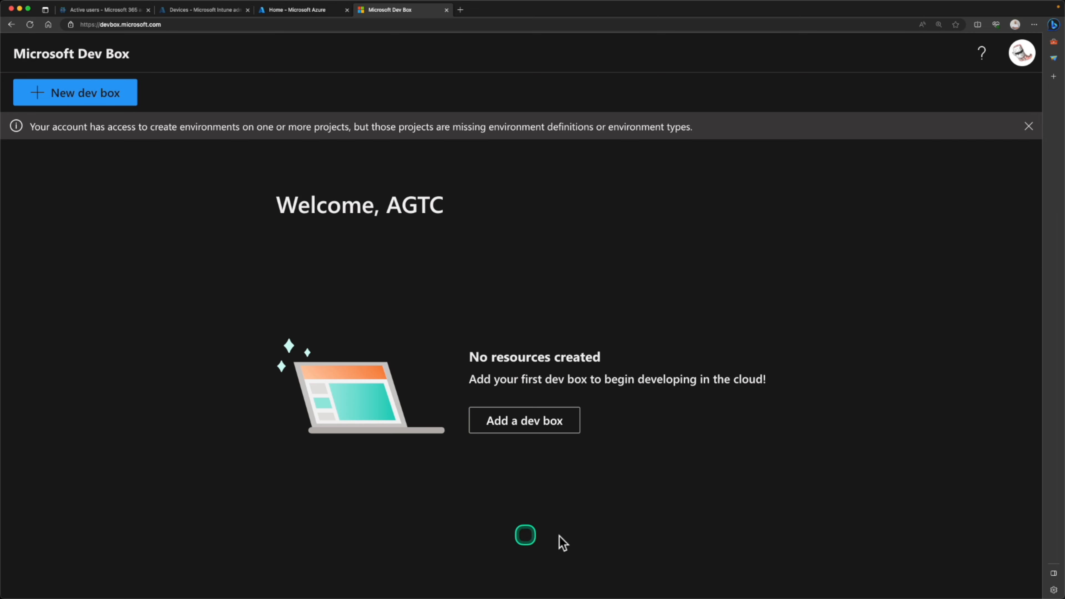
- Add a dev box named Dev-PC-01 and create it
left_click(514, 427)
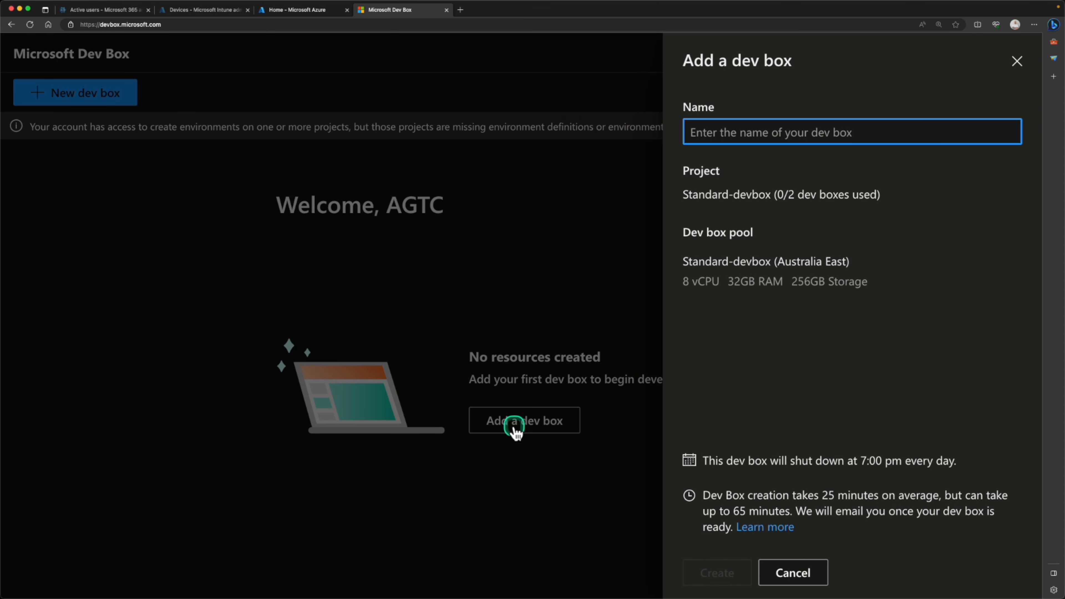
left_click(736, 143)
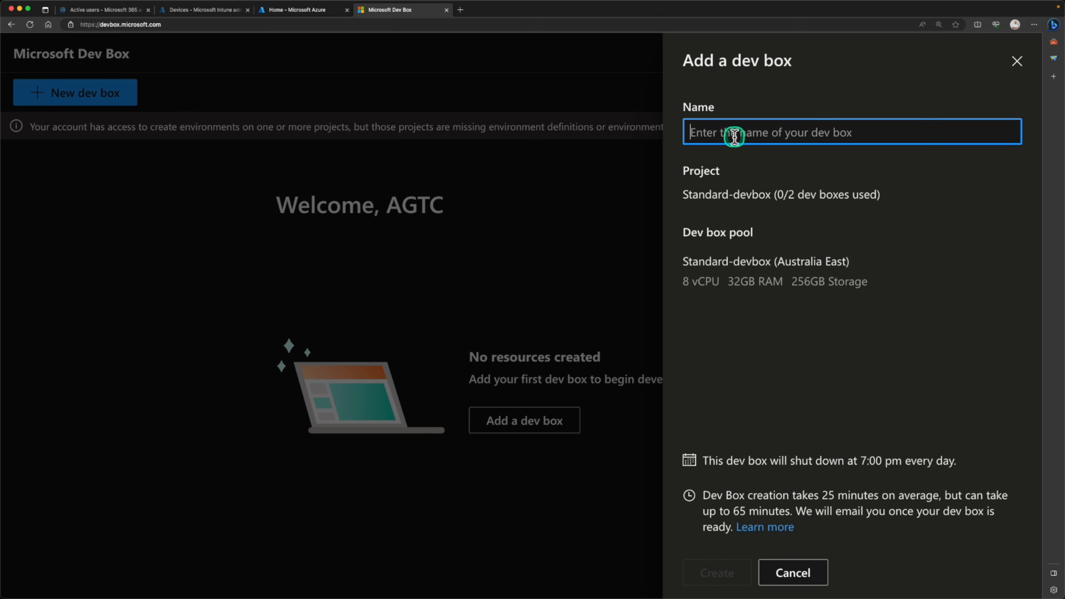
type("Dev-PC-01")
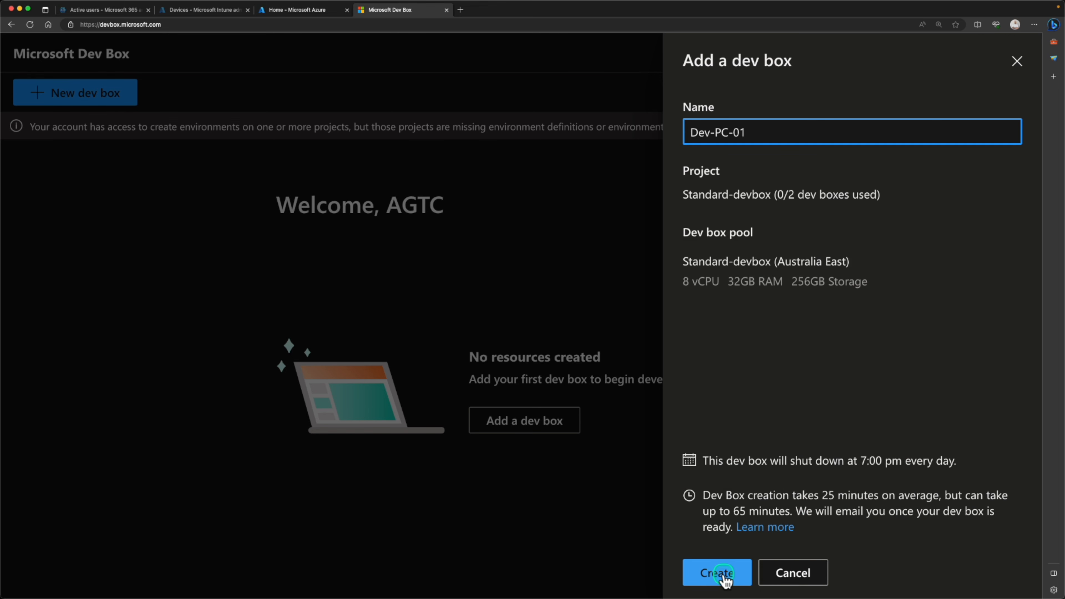
left_click(717, 573)
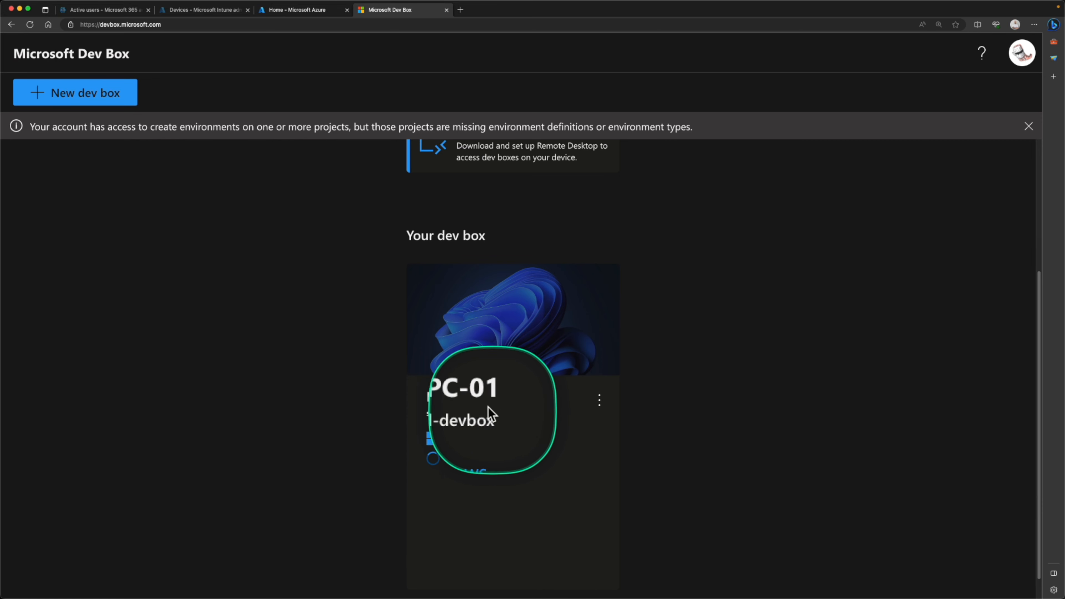
- Add a second dev box named Dev-Box-PC-02, checking the pool's CPU and memory specs
scroll(446, 426, "down", 1)
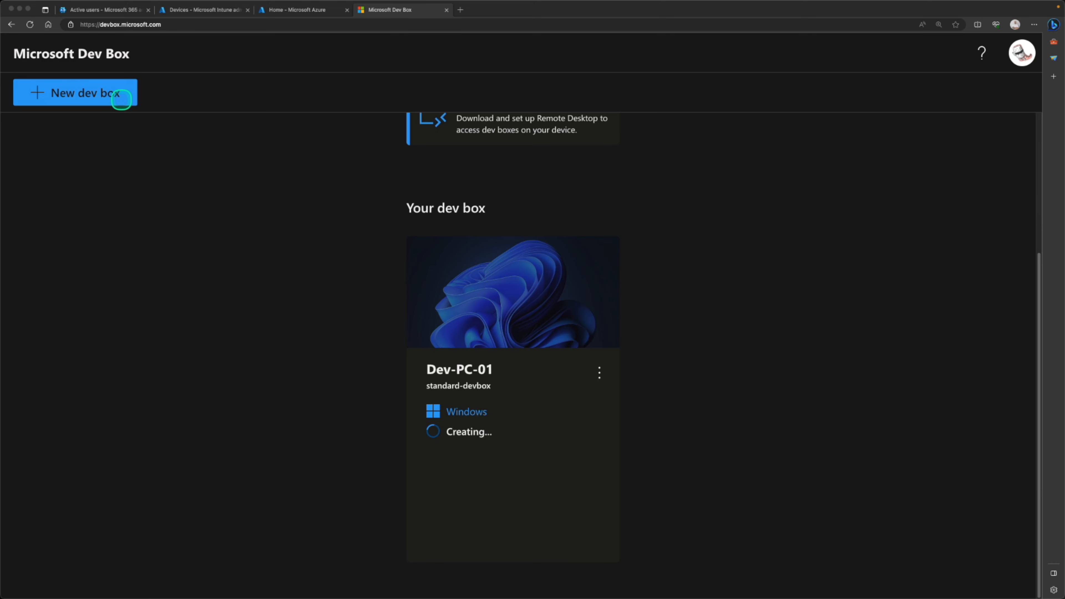
left_click(121, 99)
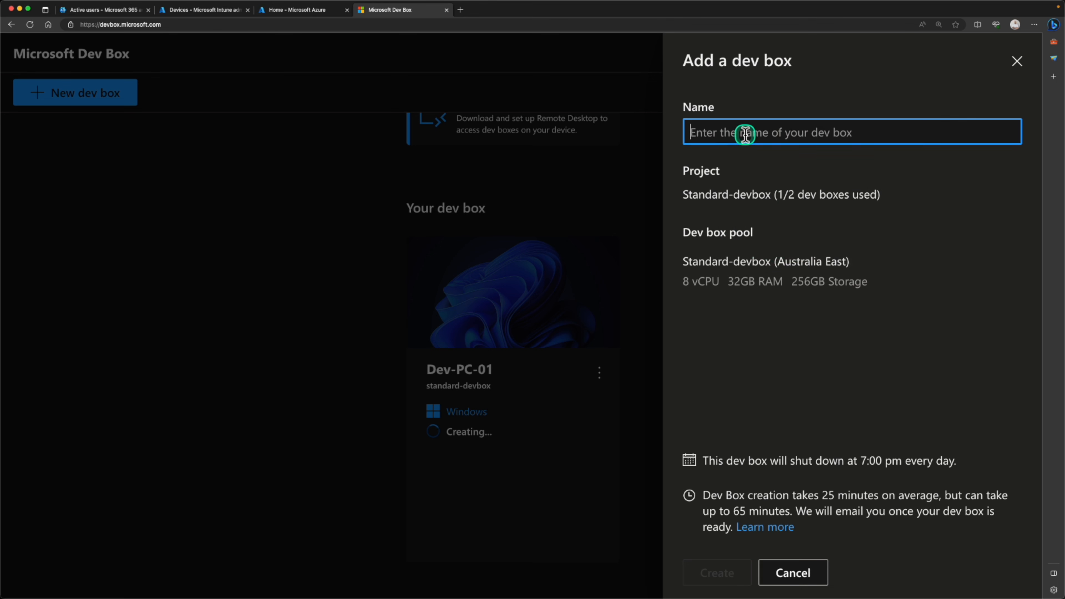
type("Dev-Box-PC-02")
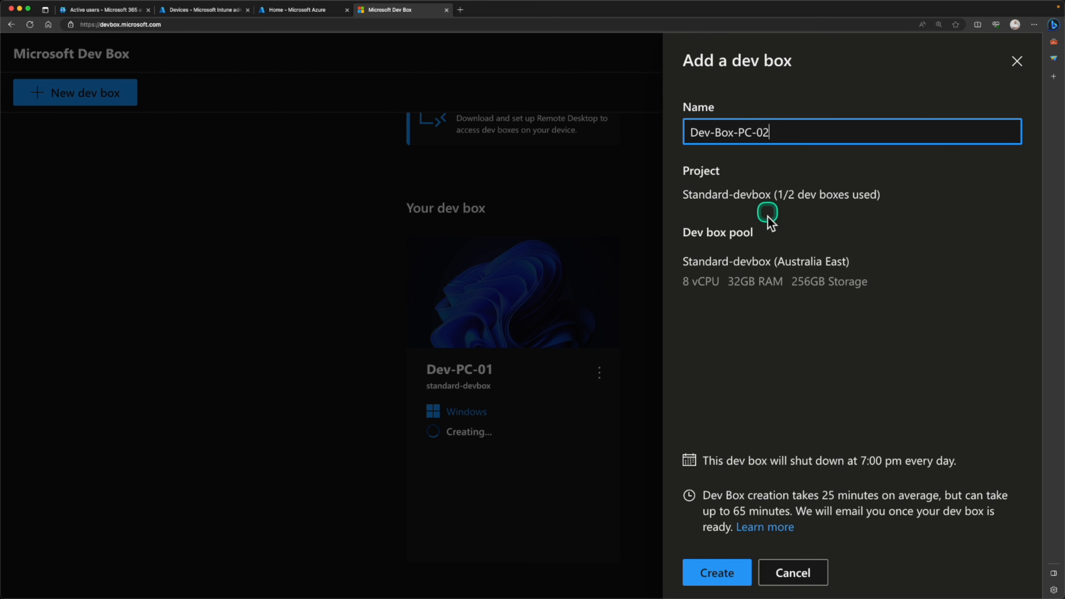
left_click_drag(686, 280, 767, 295)
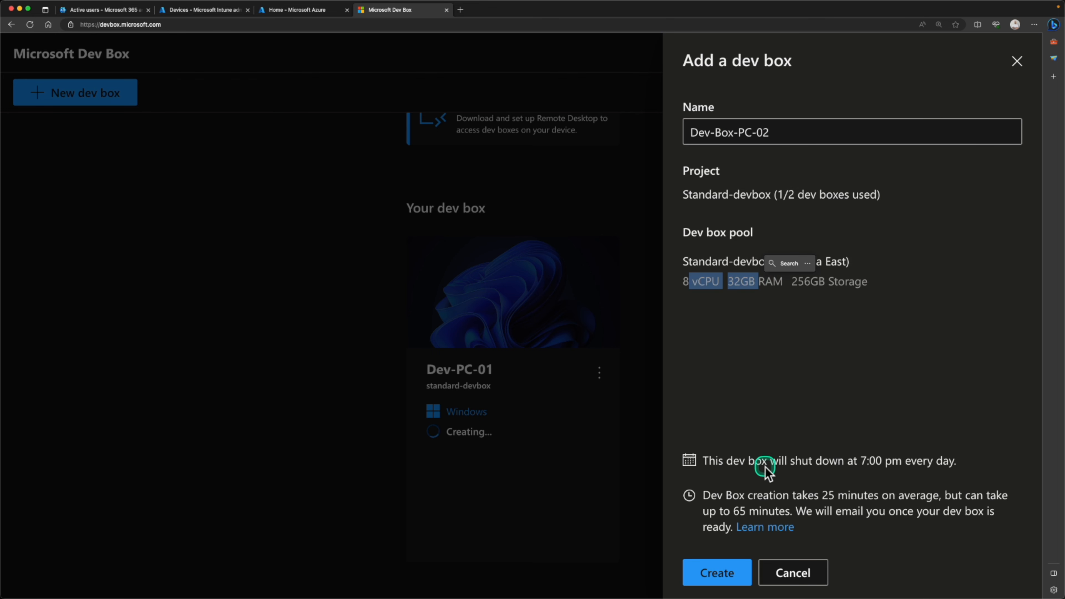
left_click(709, 582)
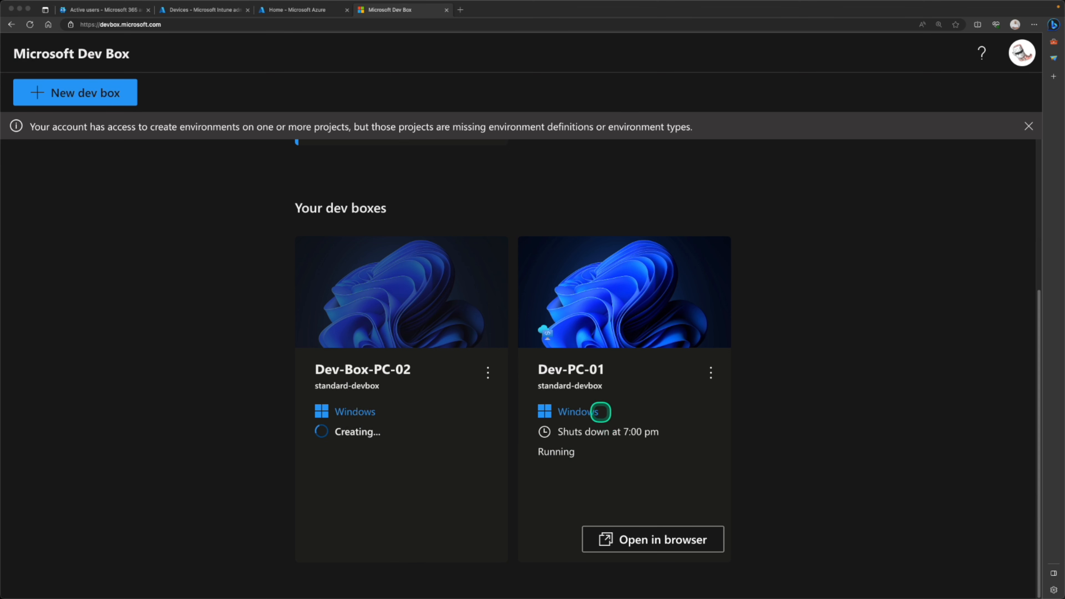
- Delay Dev-PC-01's scheduled shutdown until 8:00 pm
left_click(710, 377)
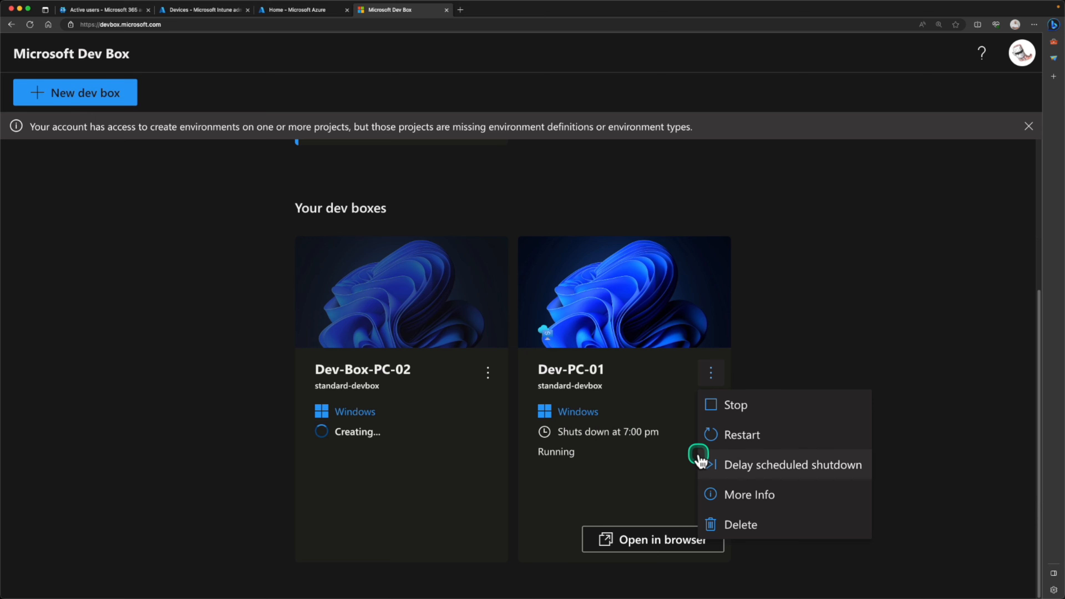
left_click(724, 466)
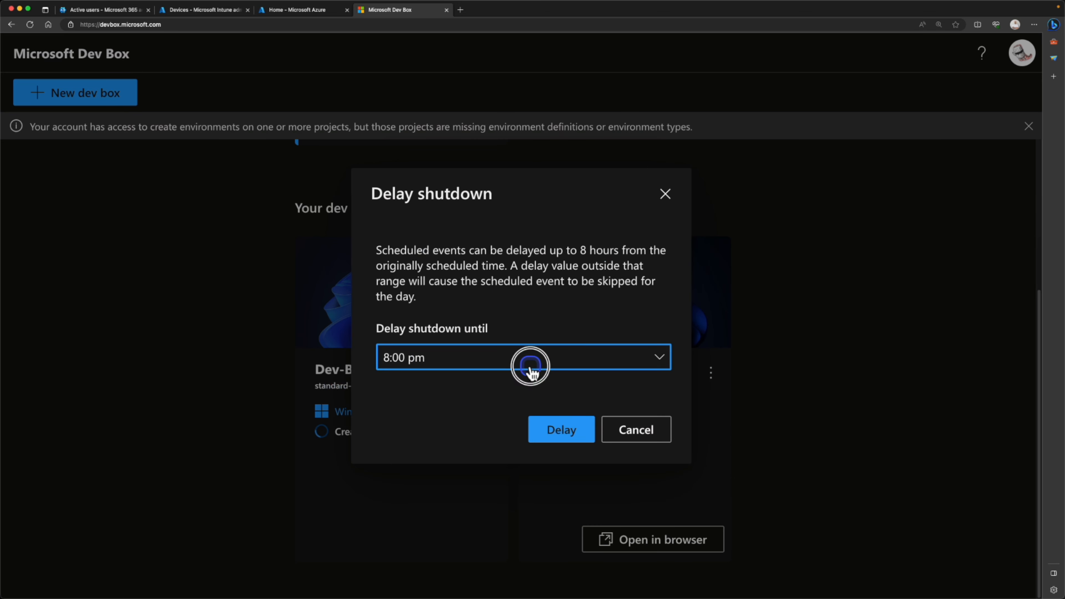
left_click(530, 367)
left_click(515, 387)
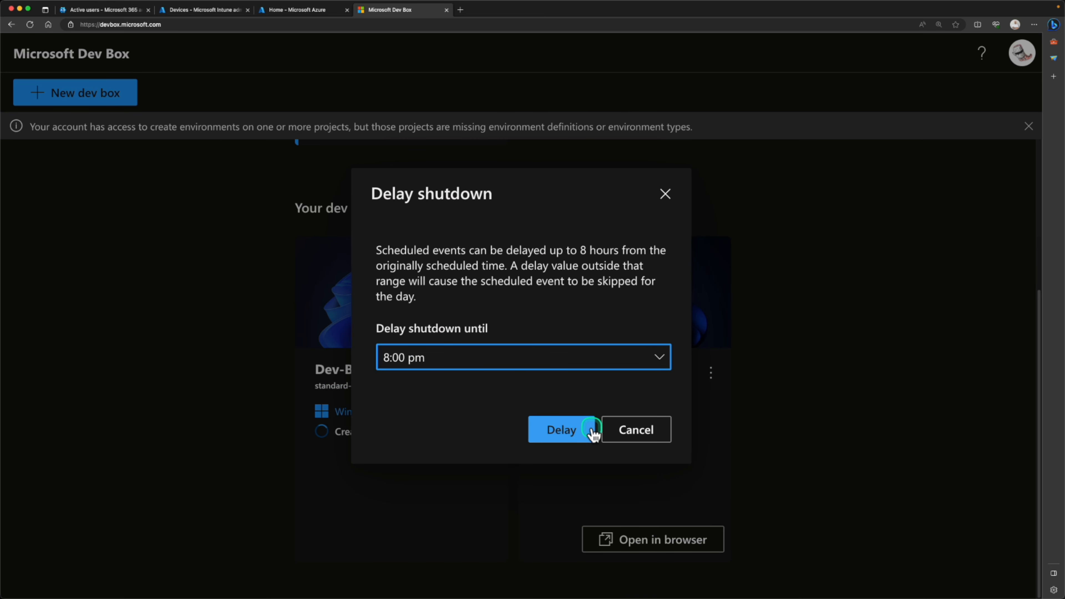
left_click(578, 436)
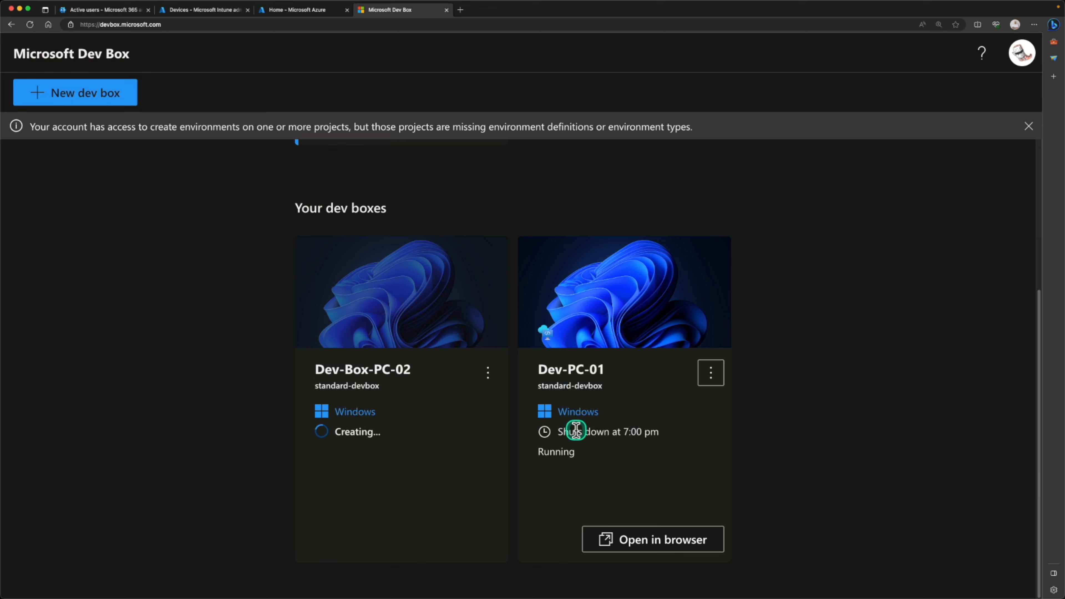
- Review Dev-PC-01's details, then close them and dismiss the actions list
left_click(711, 380)
left_click(746, 495)
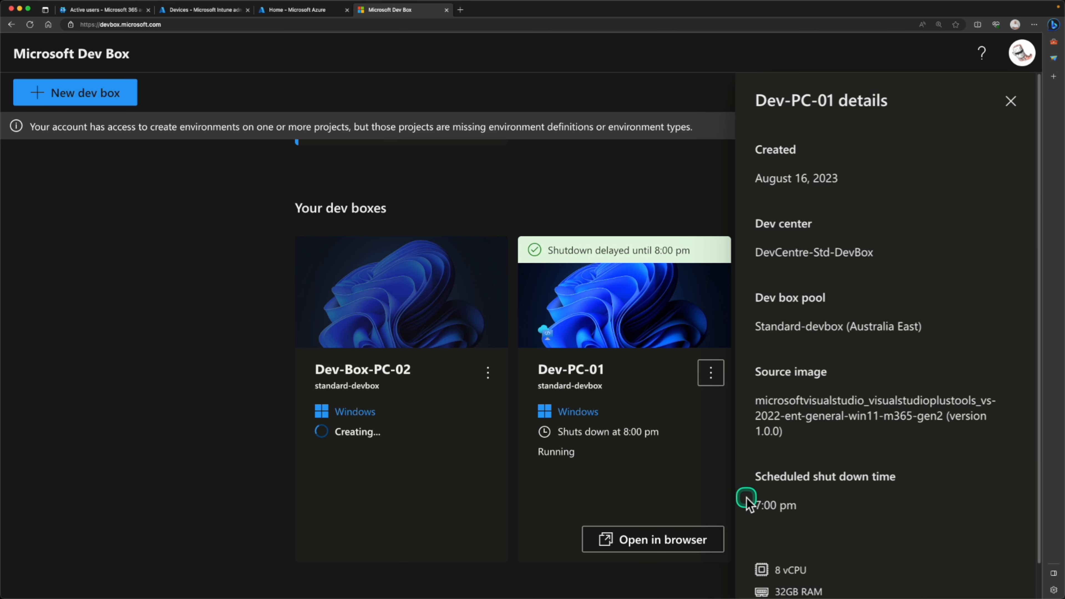
scroll(851, 343, "down", 1)
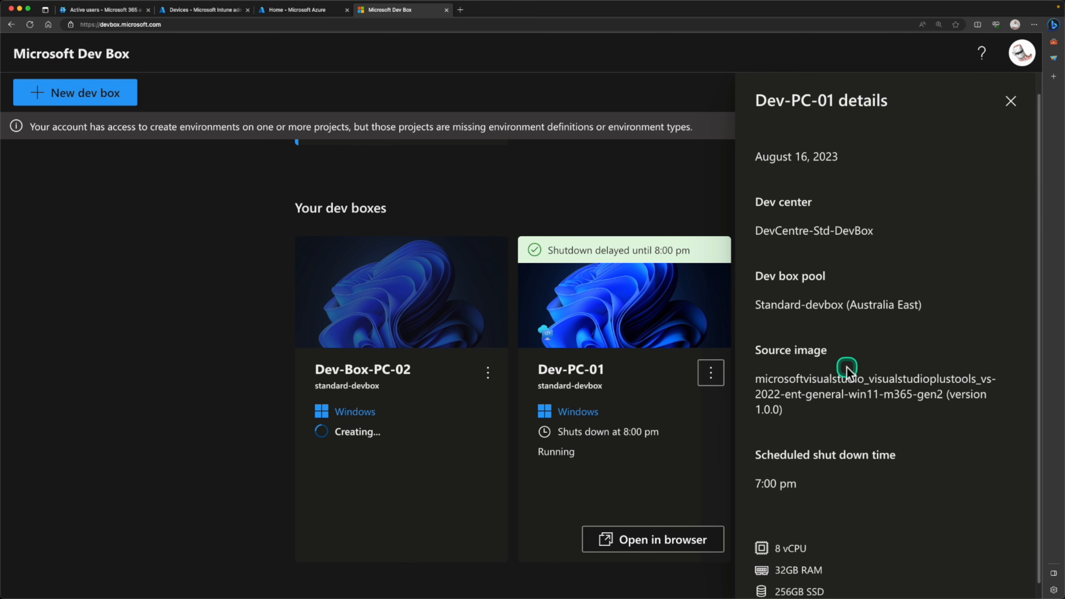
scroll(846, 368, "down", 1)
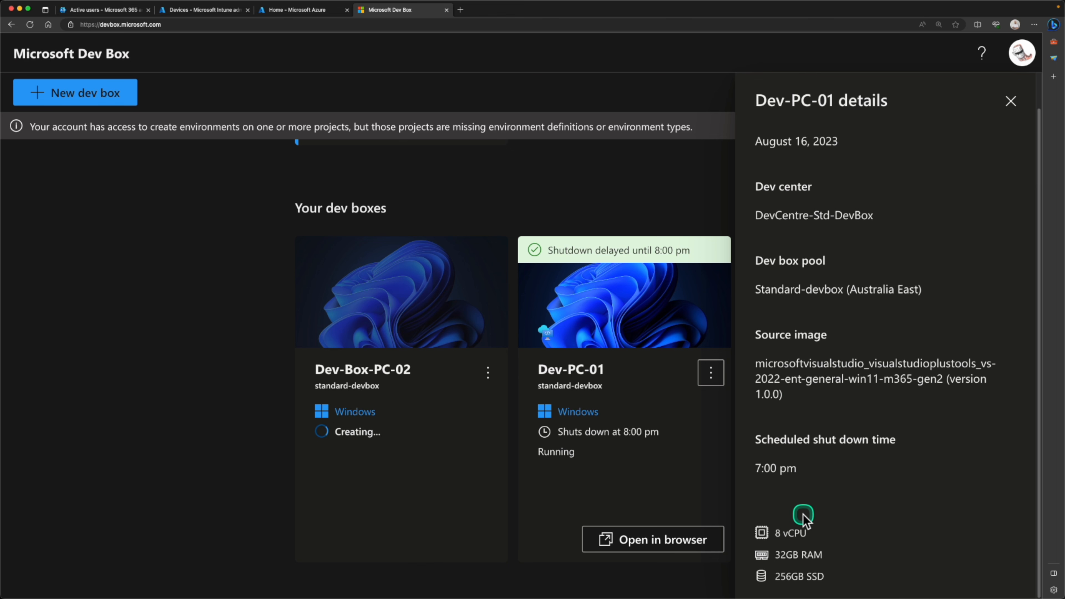
scroll(802, 518, "up", 2)
left_click(1011, 101)
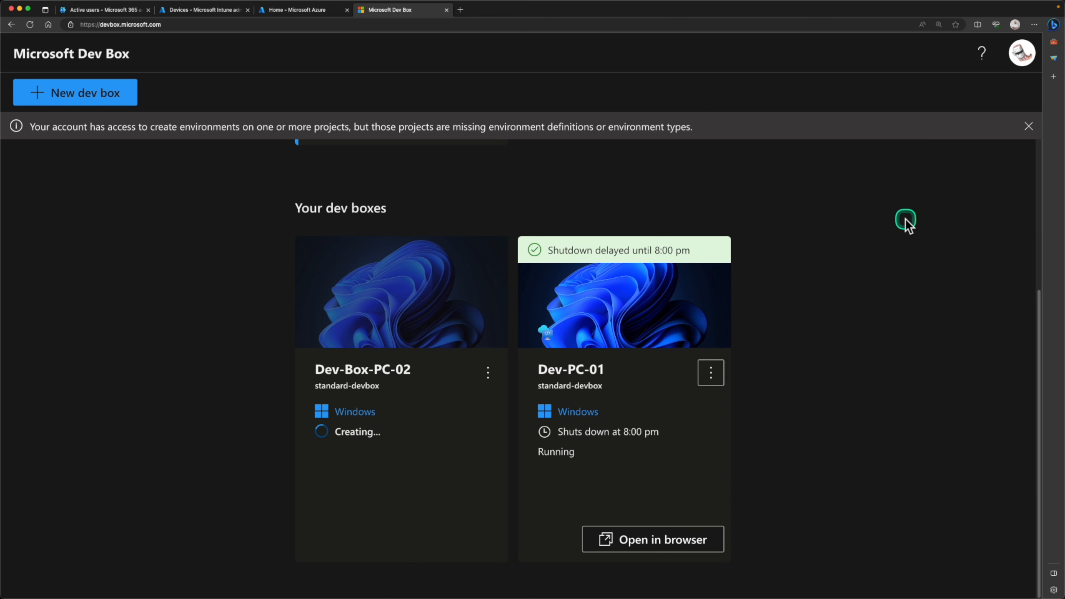
left_click(710, 372)
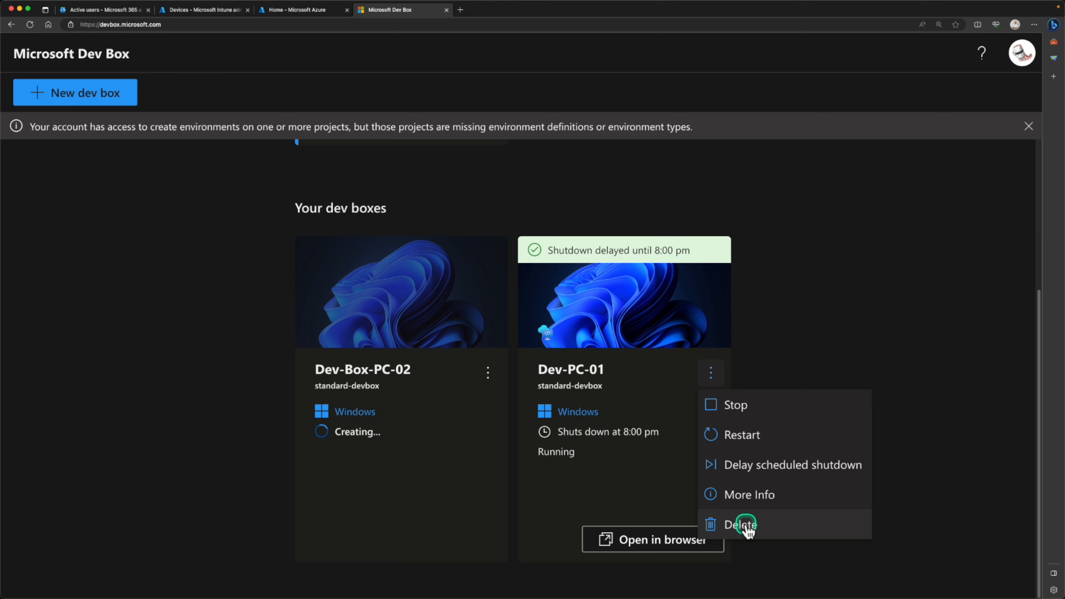
left_click(625, 490)
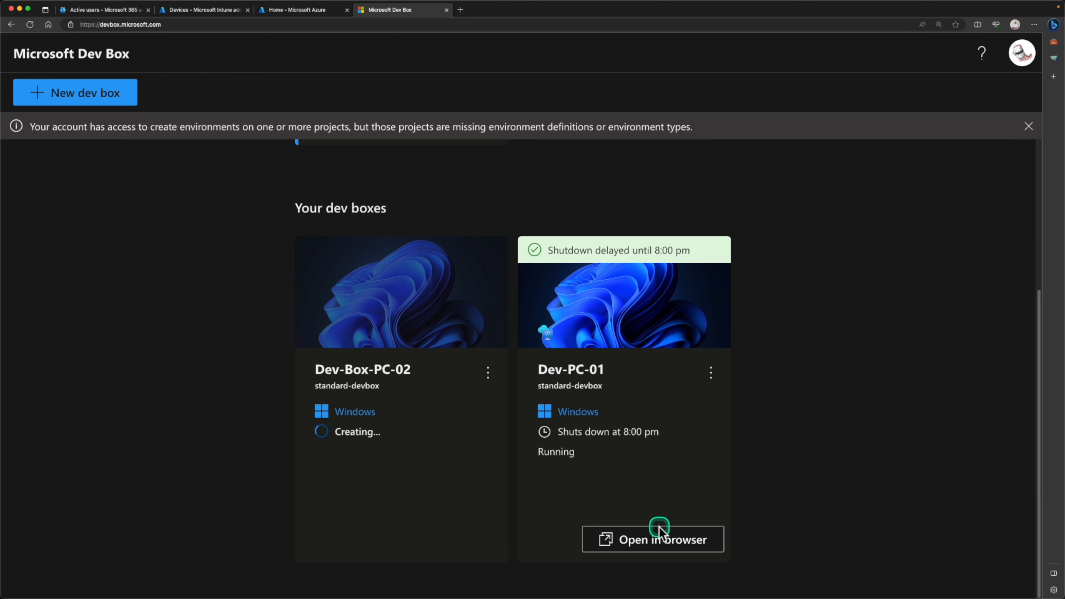
- Open Dev-PC-01 in the browser, connect with all devices allowed, and sign in
left_click(660, 539)
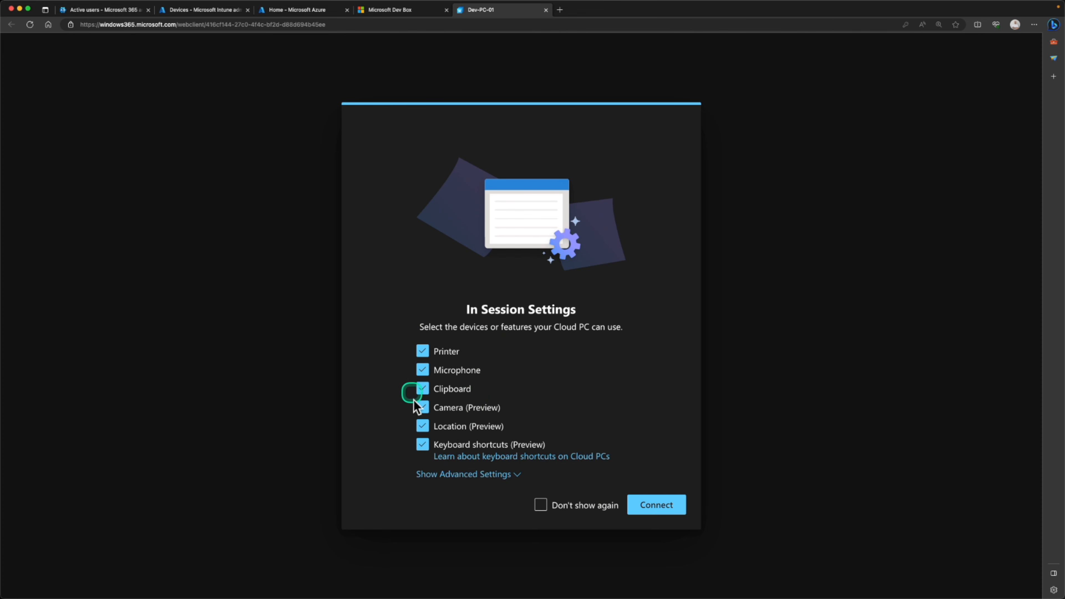
left_click(652, 506)
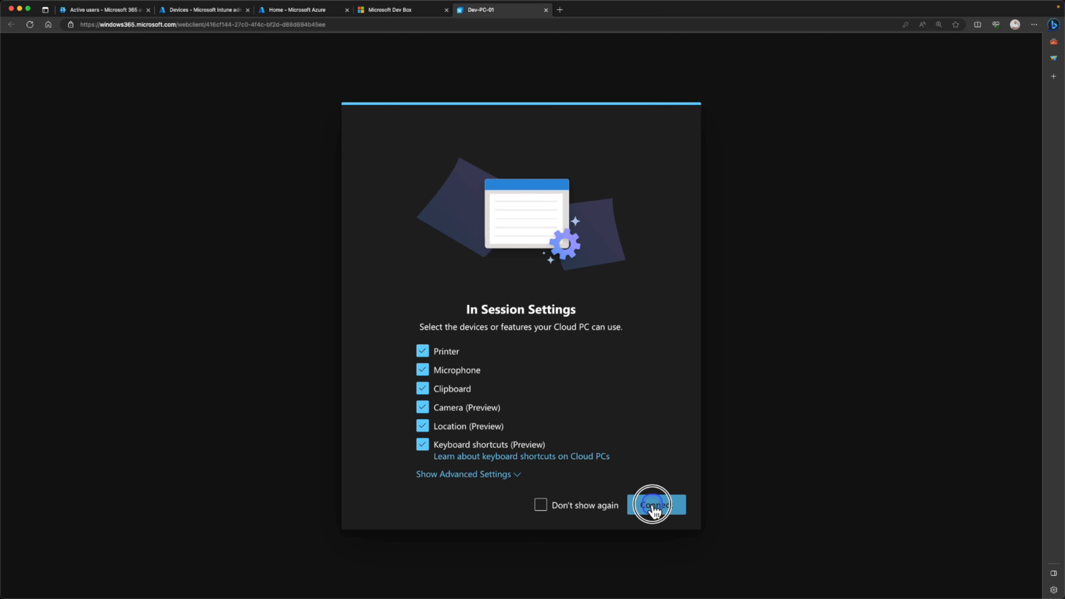
left_click(652, 468)
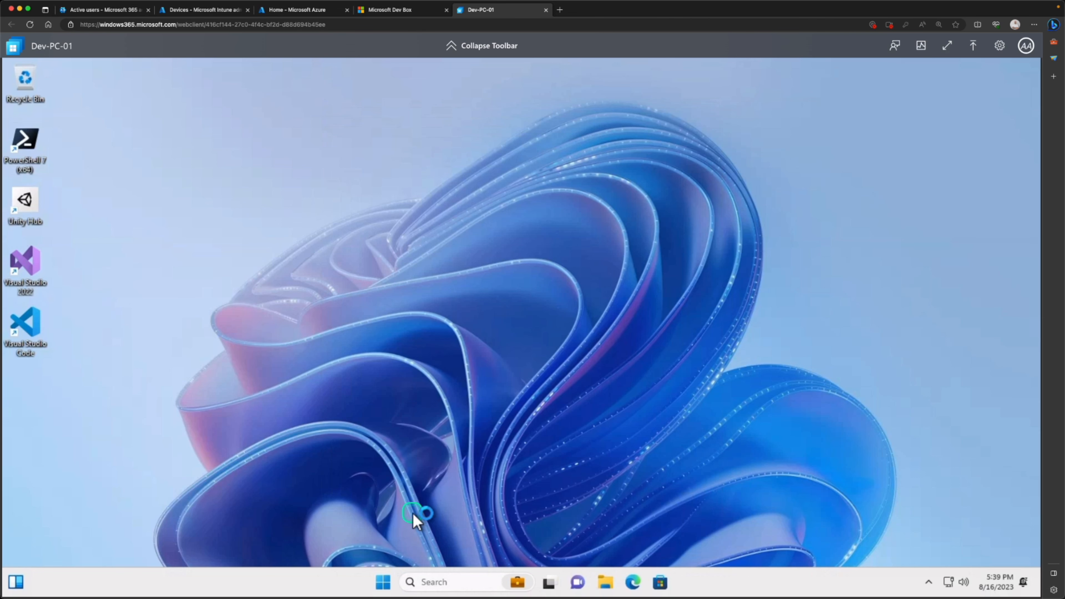
left_click(382, 582)
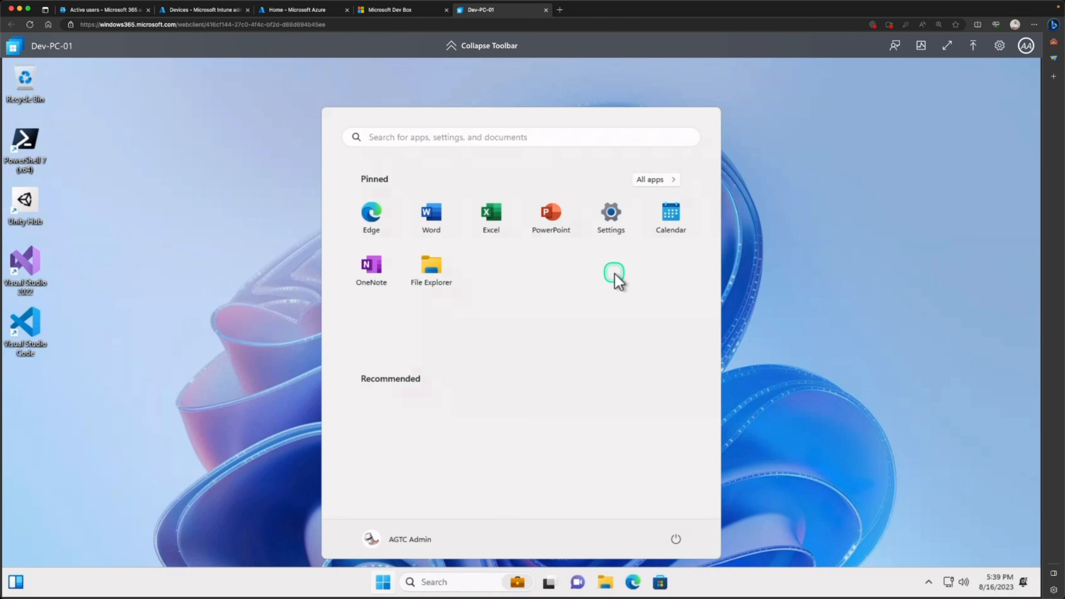
left_click(616, 219)
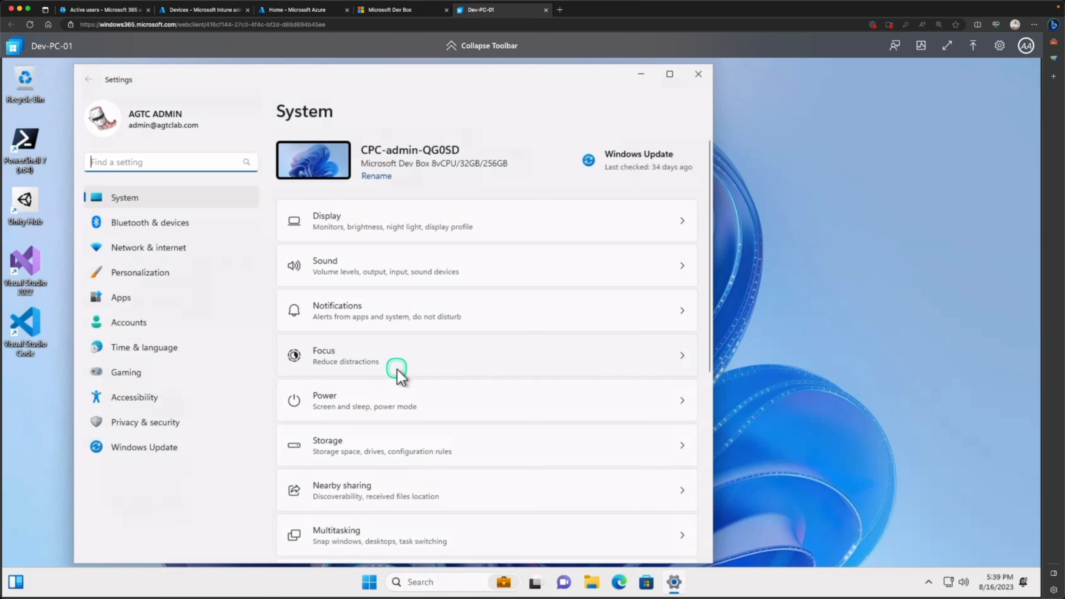
scroll(398, 377, "down", 5)
scroll(388, 466, "down", 3)
left_click(359, 529)
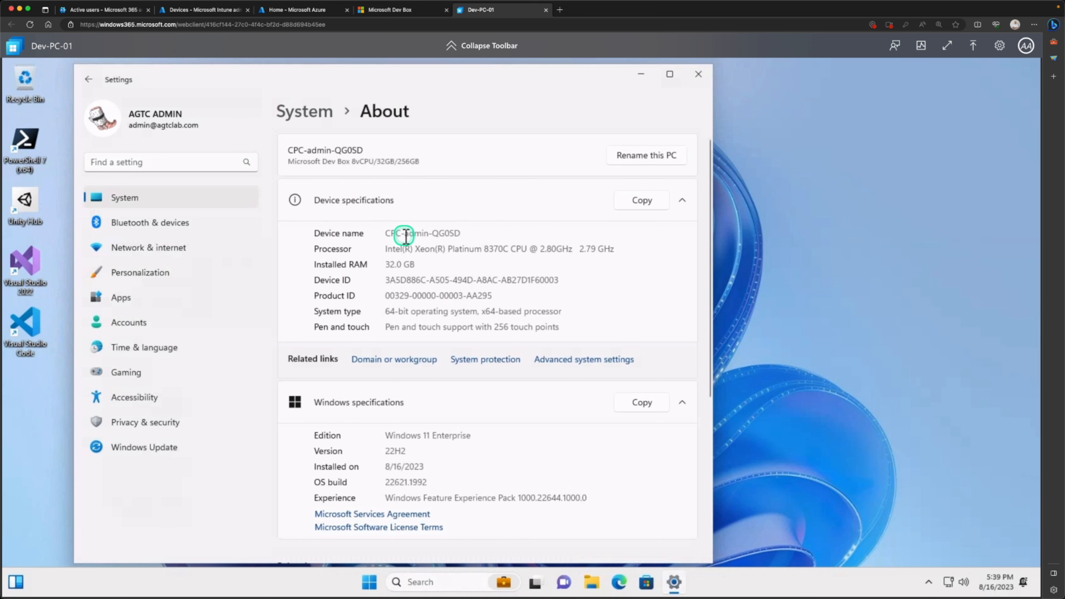
left_click(214, 11)
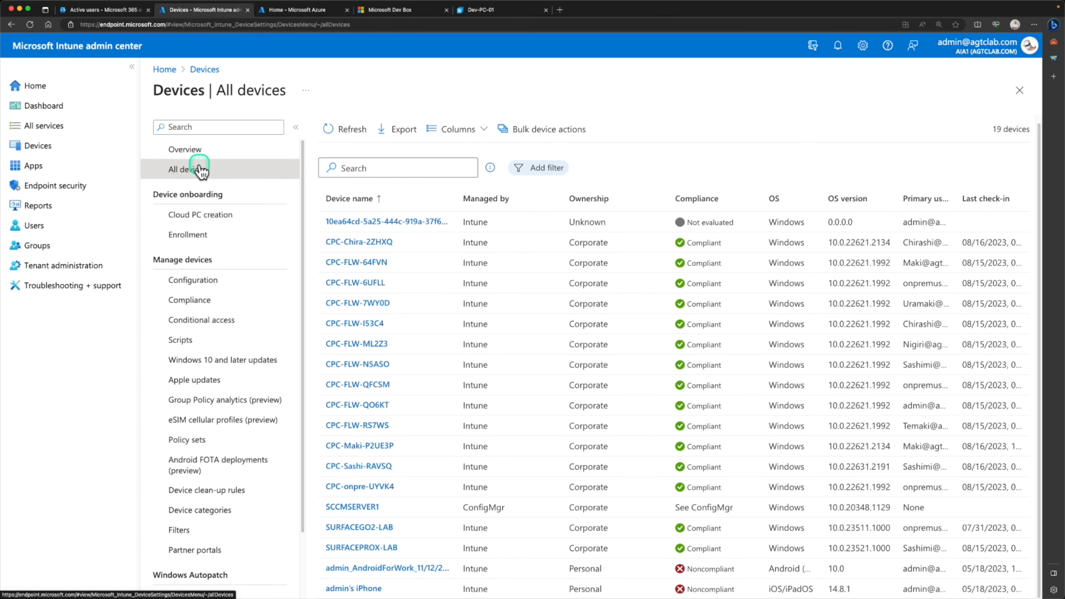
- Refresh Intune's All devices and open CPC-admin-QG0SD (Compliant, 8vCPU/32GB/256GB), then return to Dev-PC-01
left_click(346, 133)
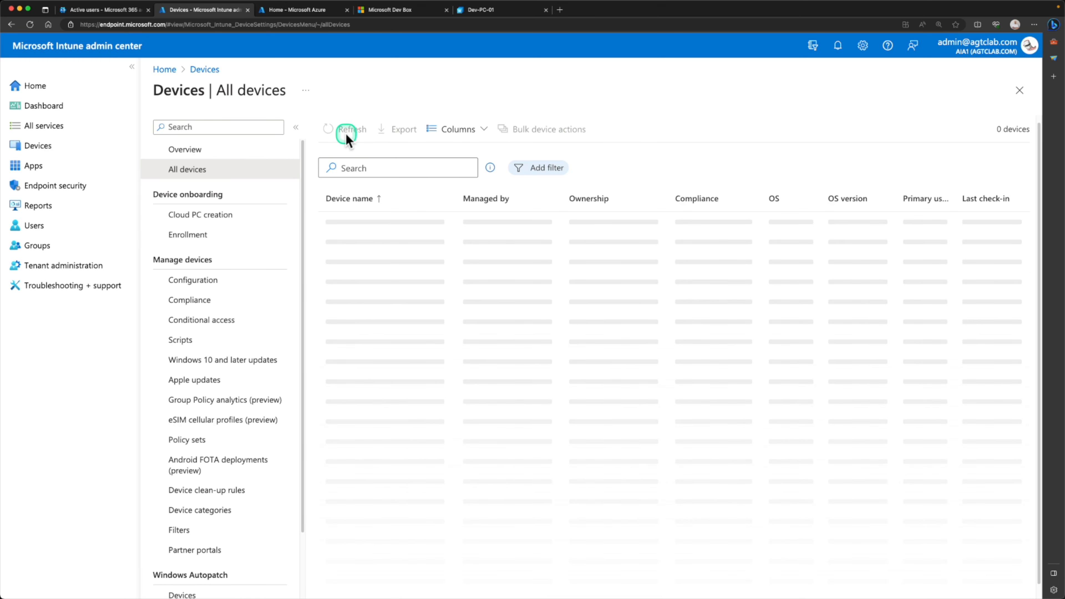
left_click(346, 134)
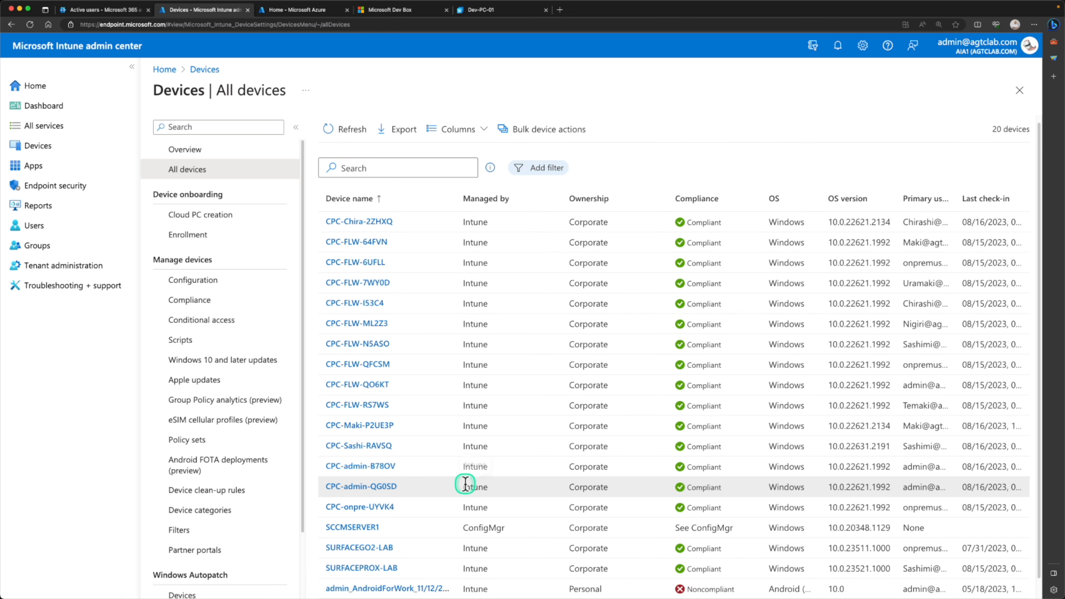
left_click(738, 496)
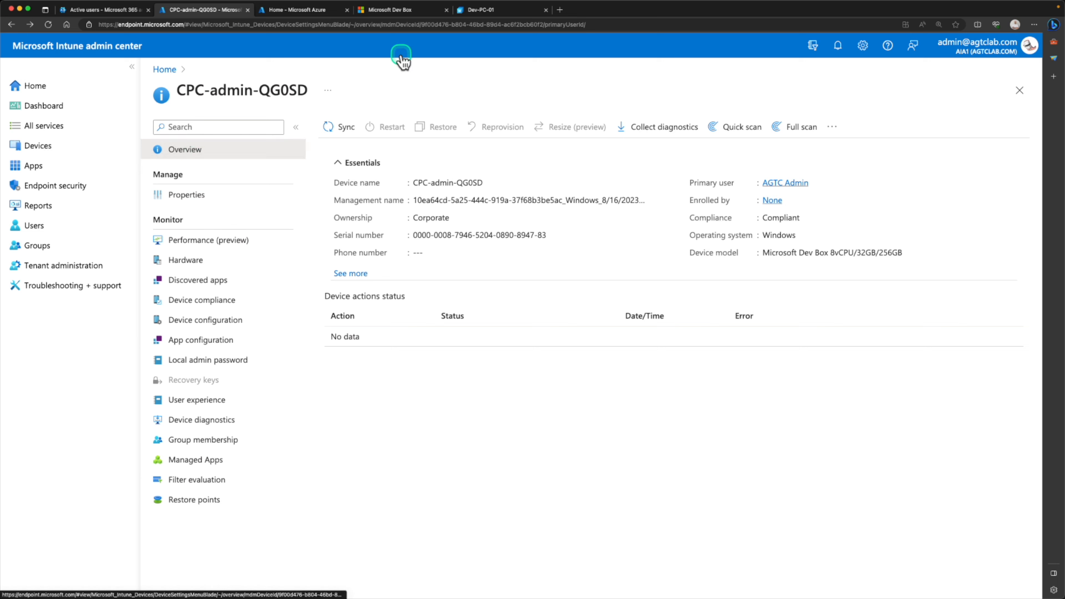
left_click(481, 12)
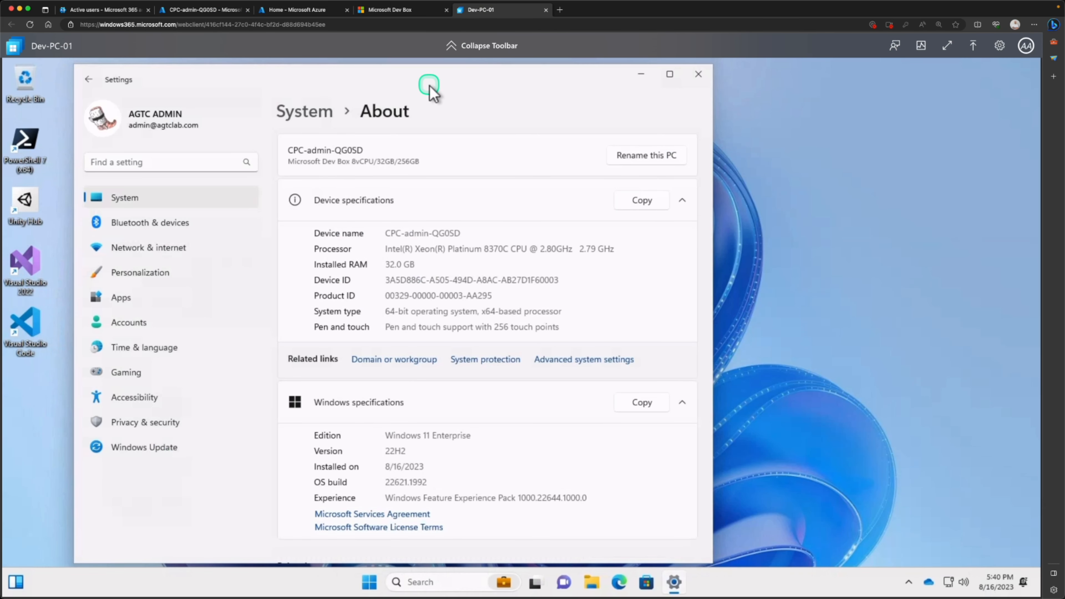
- Review Dev-PC-01's About specs (Windows 11 Enterprise 22H2, build 22621.1992), then show the Microsoft Dev Box page
left_click_drag(429, 79, 575, 85)
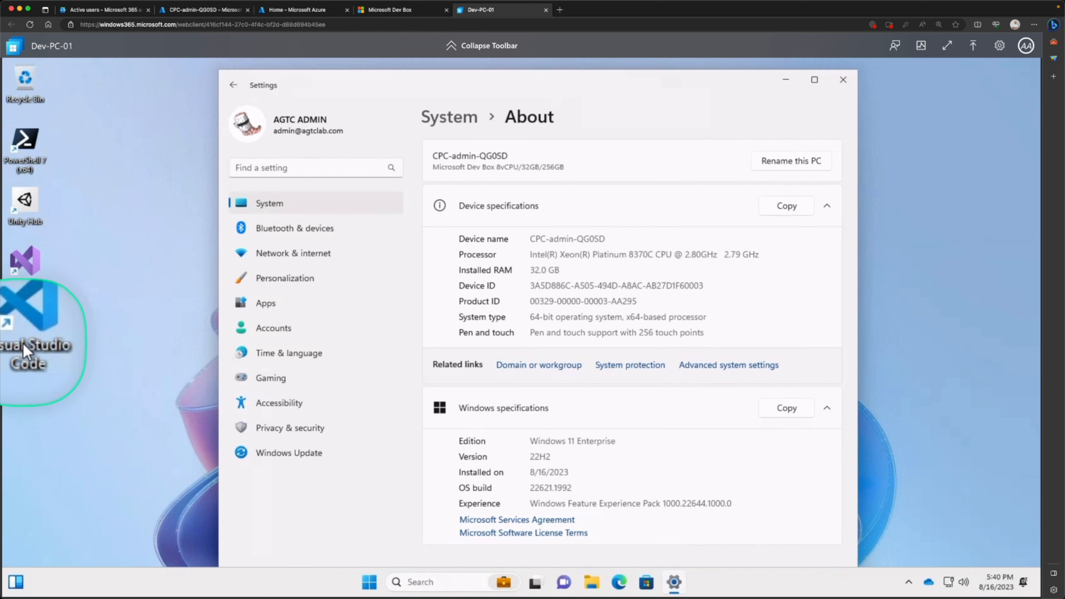
left_click(370, 584)
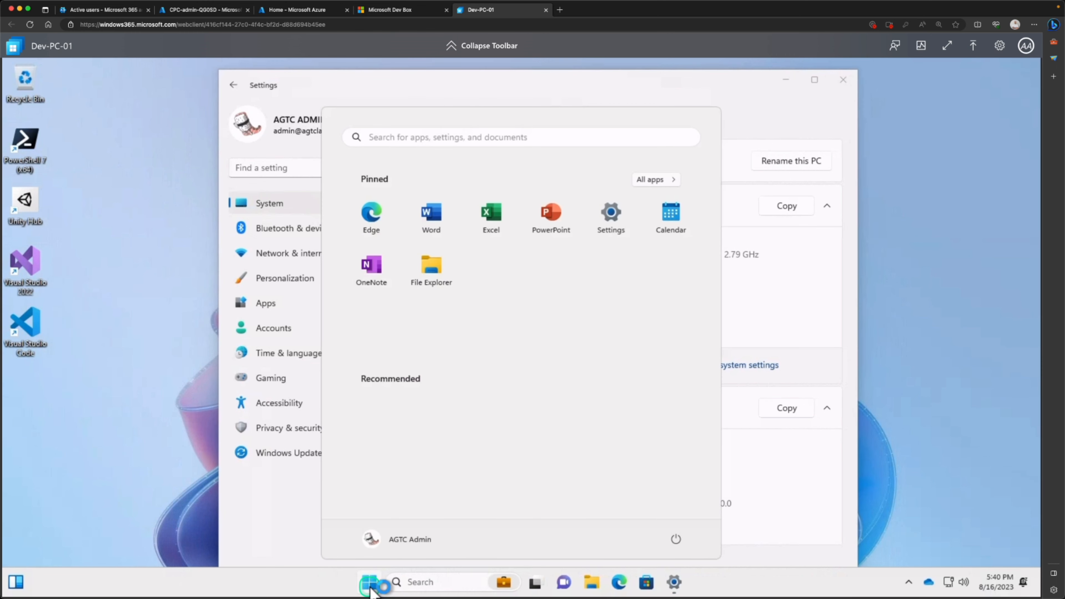
left_click(369, 584)
left_click(369, 584)
left_click(369, 584)
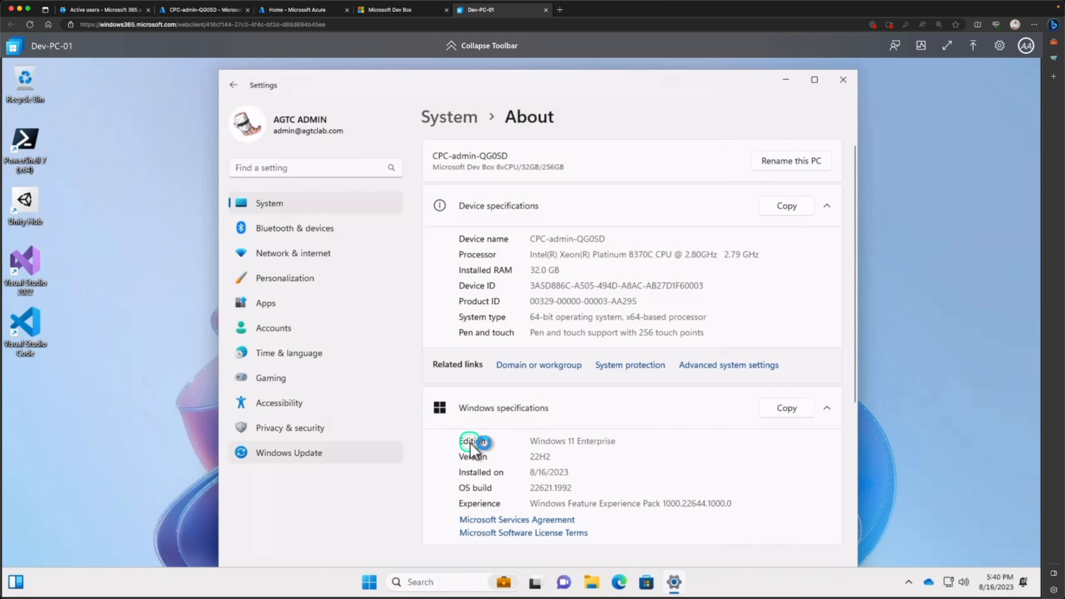
left_click_drag(409, 85, 309, 99)
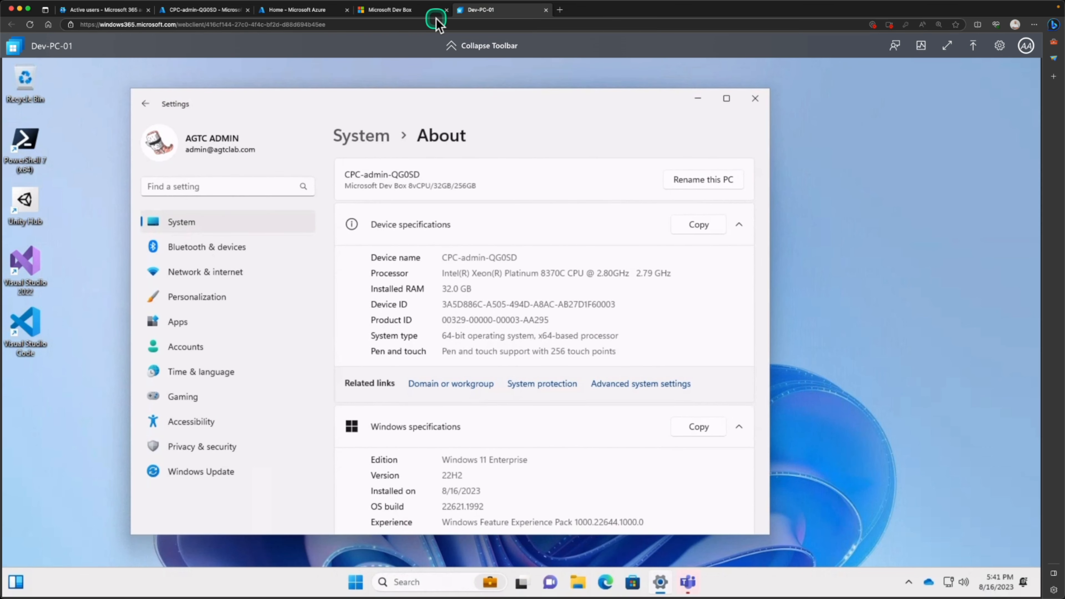
left_click(407, 13)
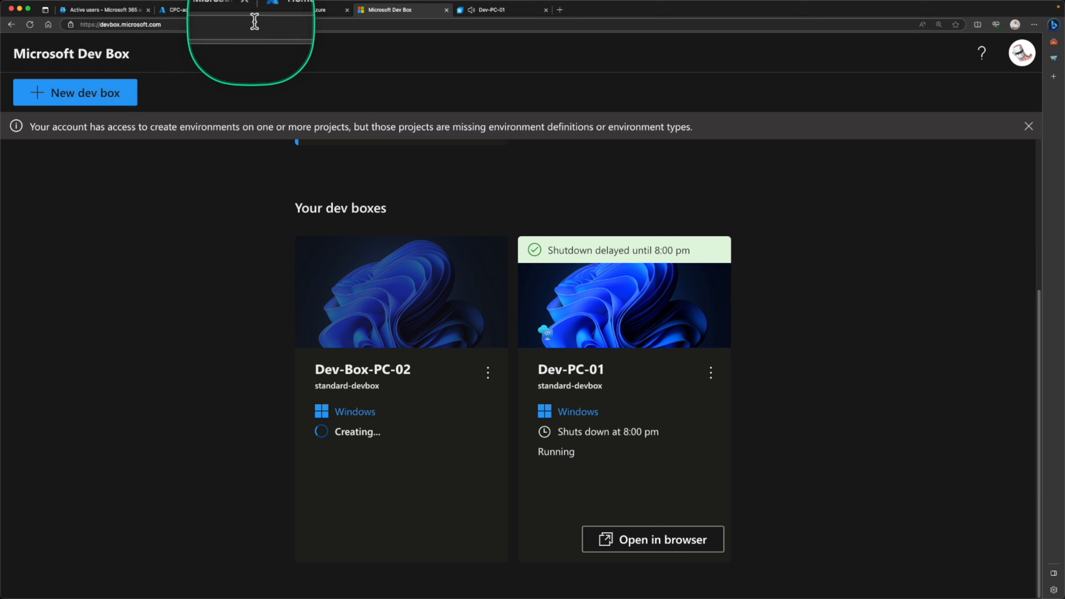
- Load the Windows 365 portal (windows365.microsoft.com) in a new browser tab
left_click(561, 10)
type("windows365.microsoft.com")
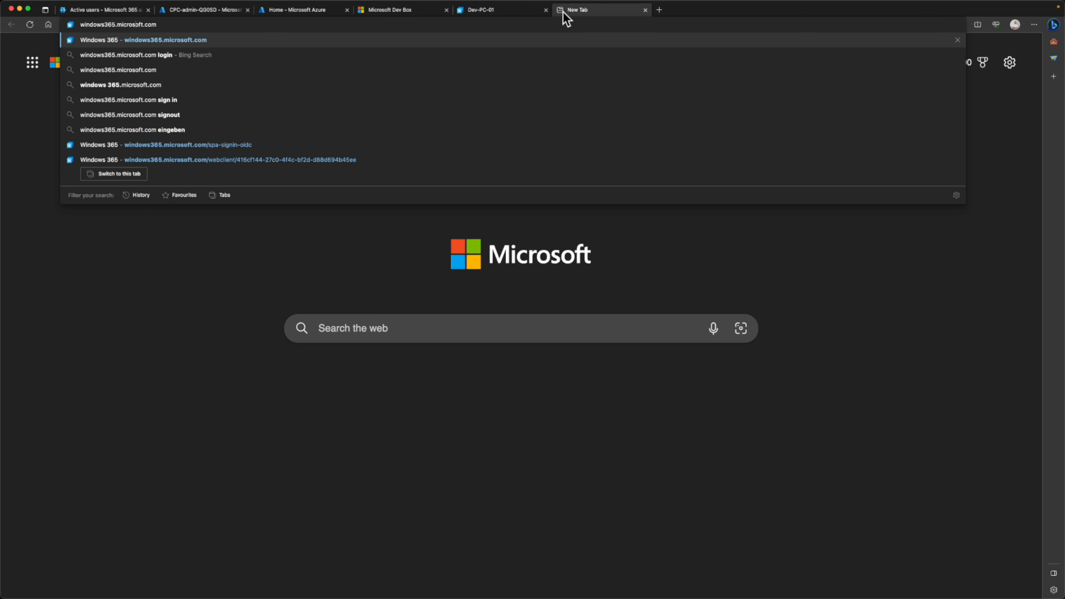
key("Return")
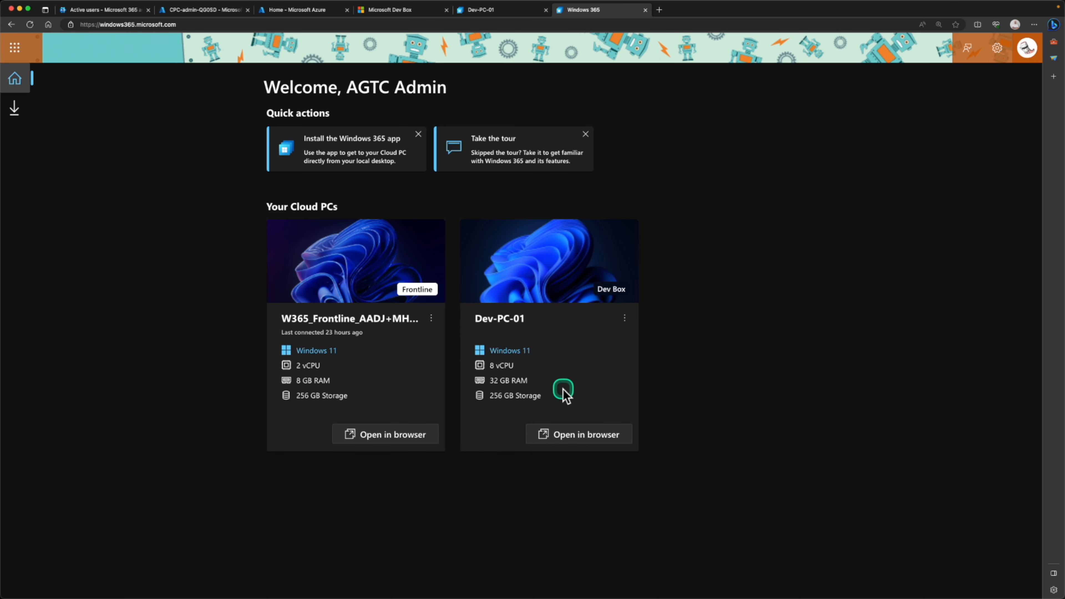
- Open Dev-PC-01's options menu in the Windows 365 Cloud PC list, then return to the Dev Box page
left_click(629, 320)
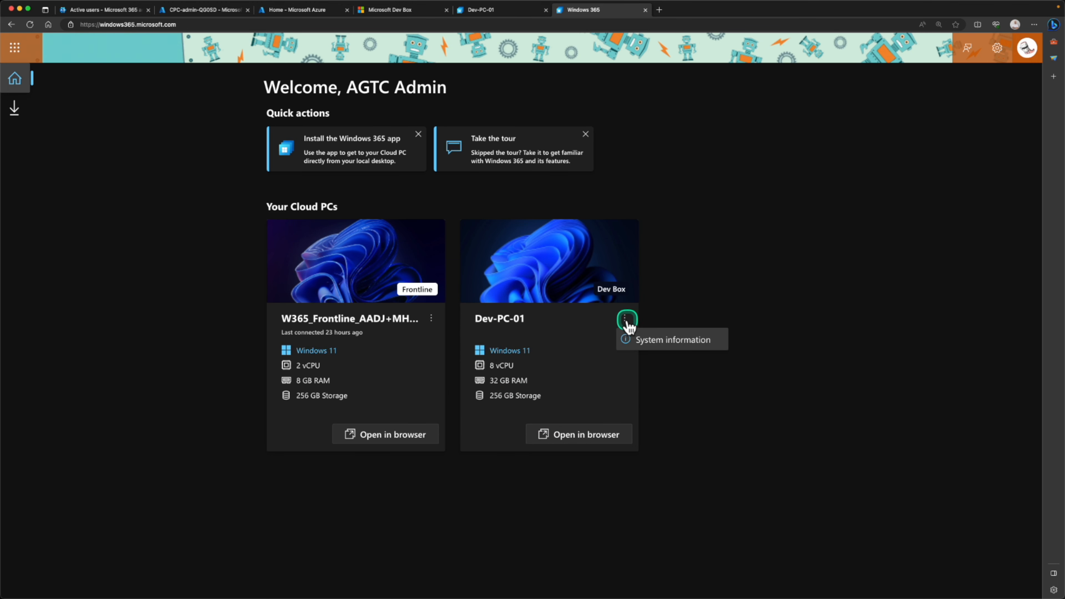
left_click(624, 321)
left_click(624, 321)
left_click(625, 321)
left_click(625, 321)
left_click(368, 17)
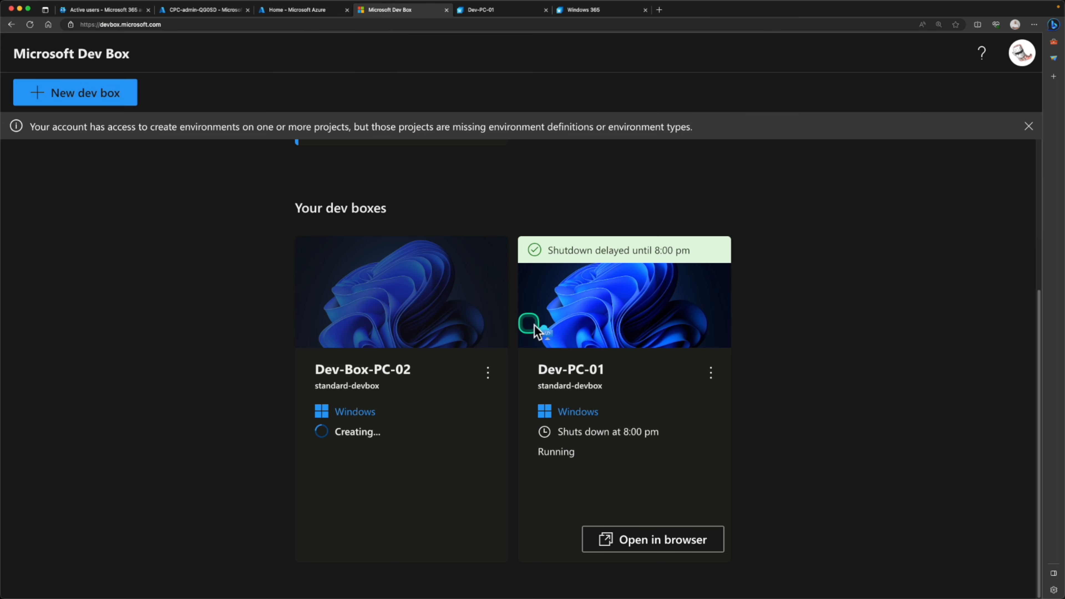
- Show Dev-PC-01's actions menu on the Dev Box page, then its options in the Windows 365 portal
left_click(711, 372)
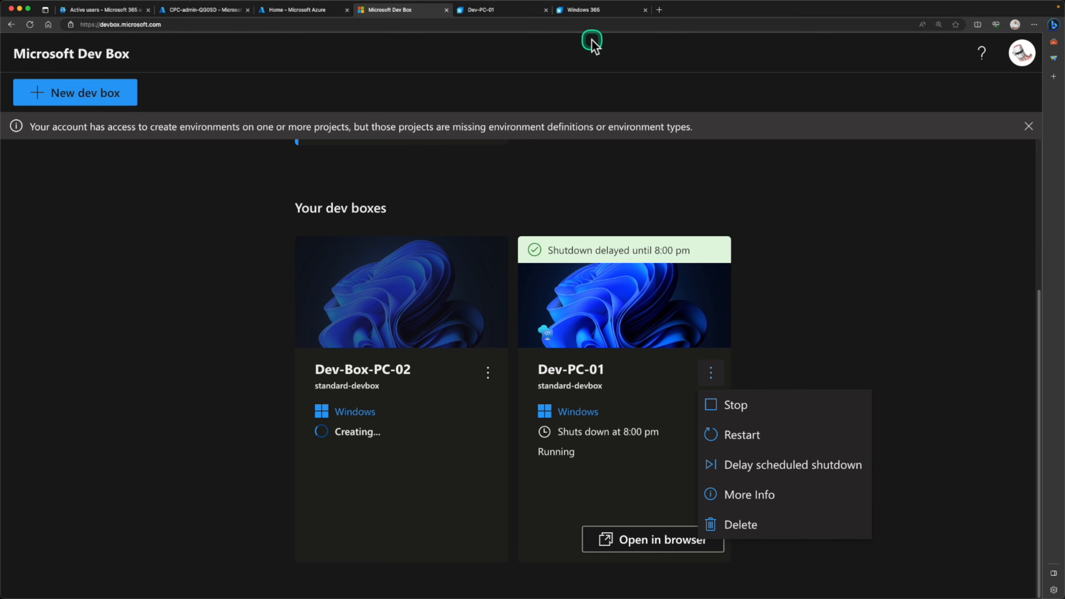
left_click(583, 9)
left_click(625, 321)
left_click(625, 321)
left_click(559, 438)
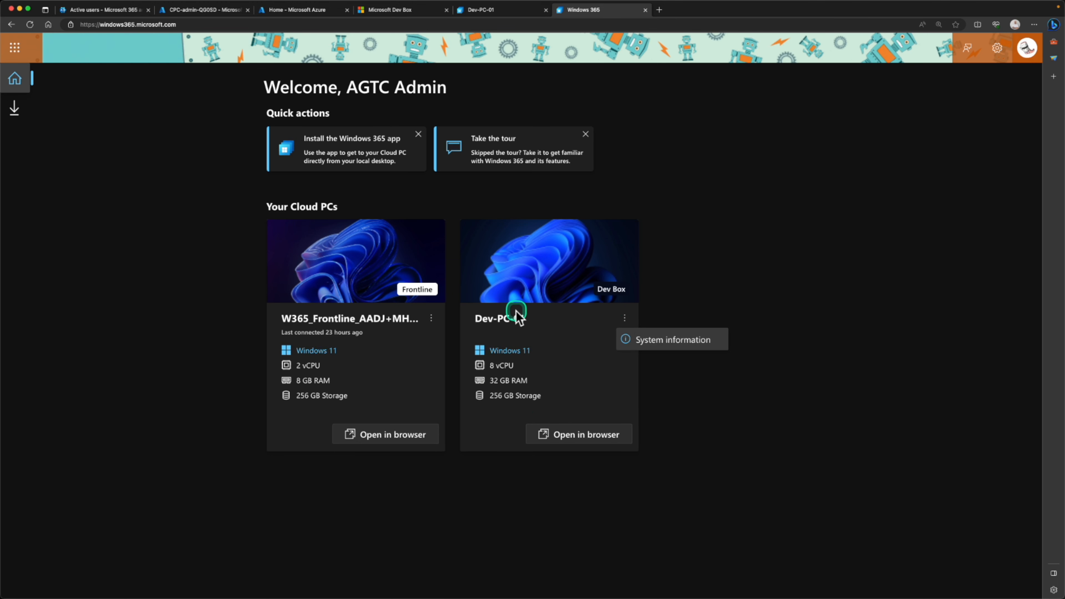
- Shift the Dev-PC-01 Settings window, then highlight the Frontline Cloud PC and Dev-PC-01 names in Windows 365
left_click(522, 10)
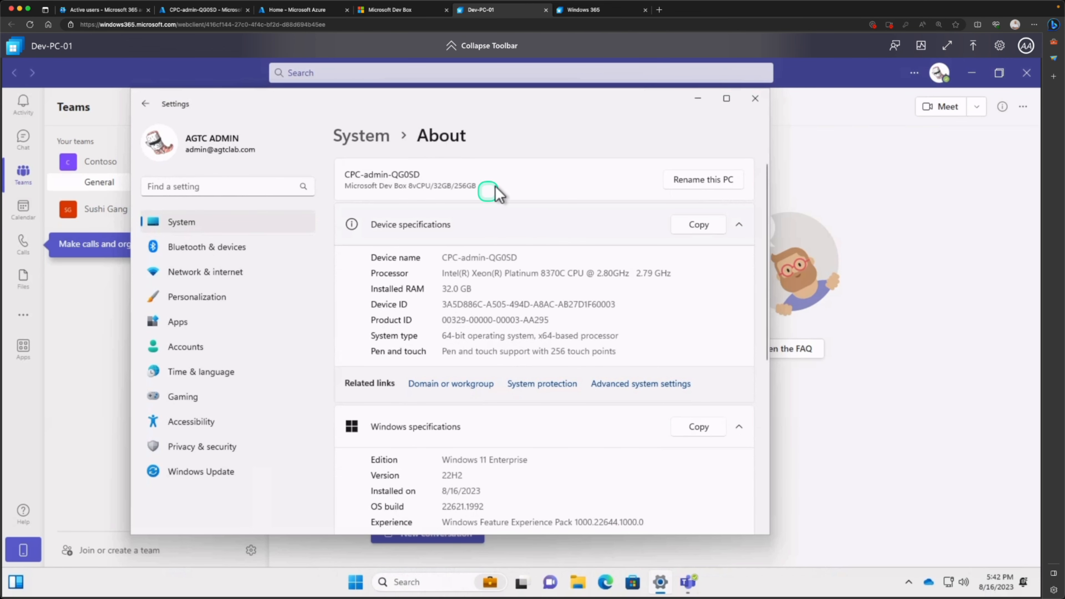
left_click_drag(524, 100, 614, 111)
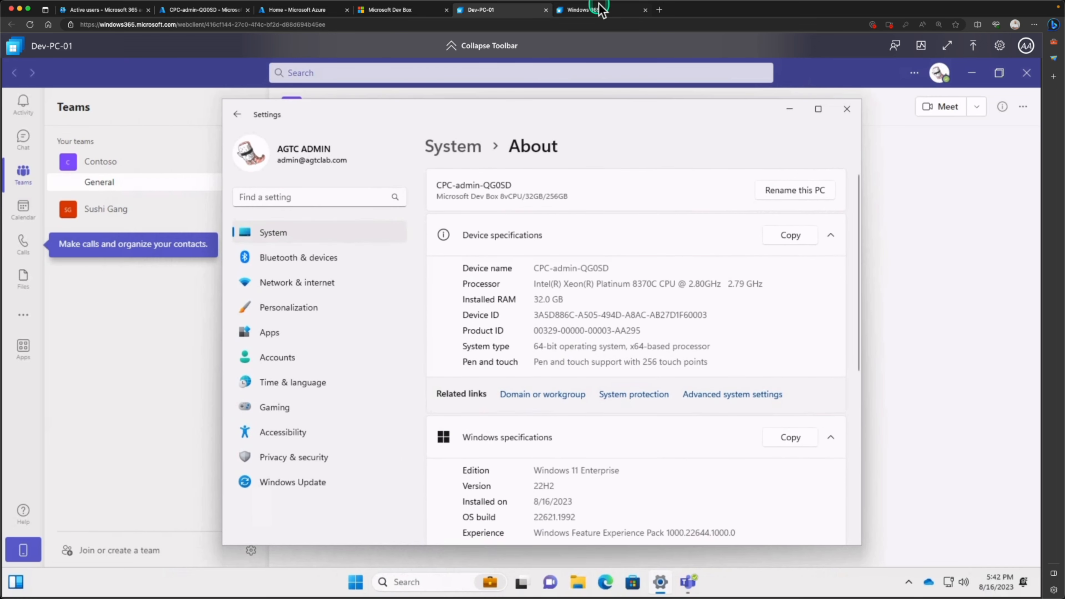
left_click(595, 12)
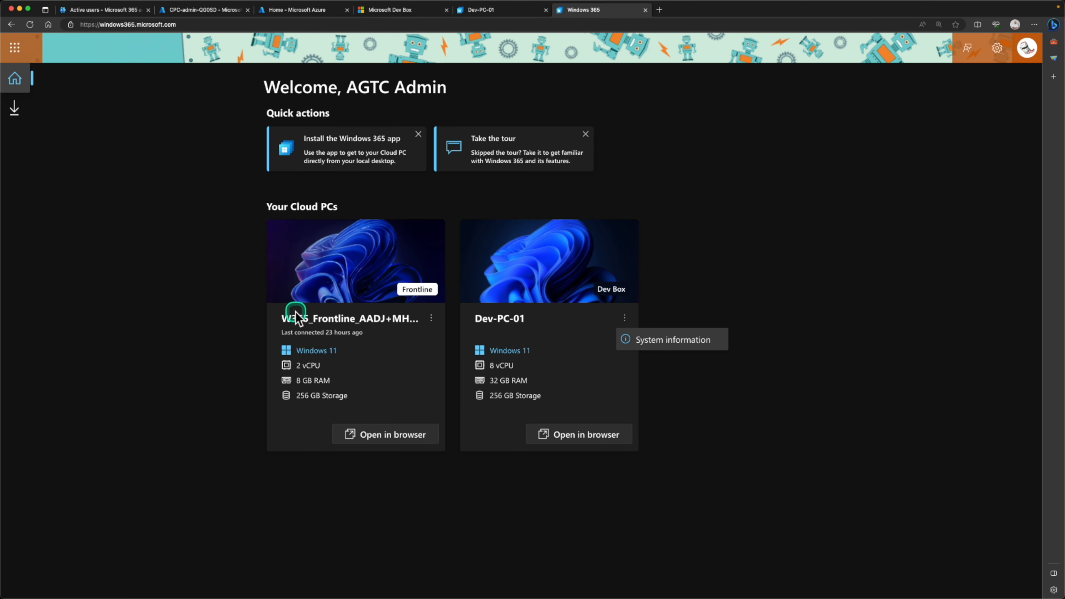
left_click_drag(285, 321, 365, 322)
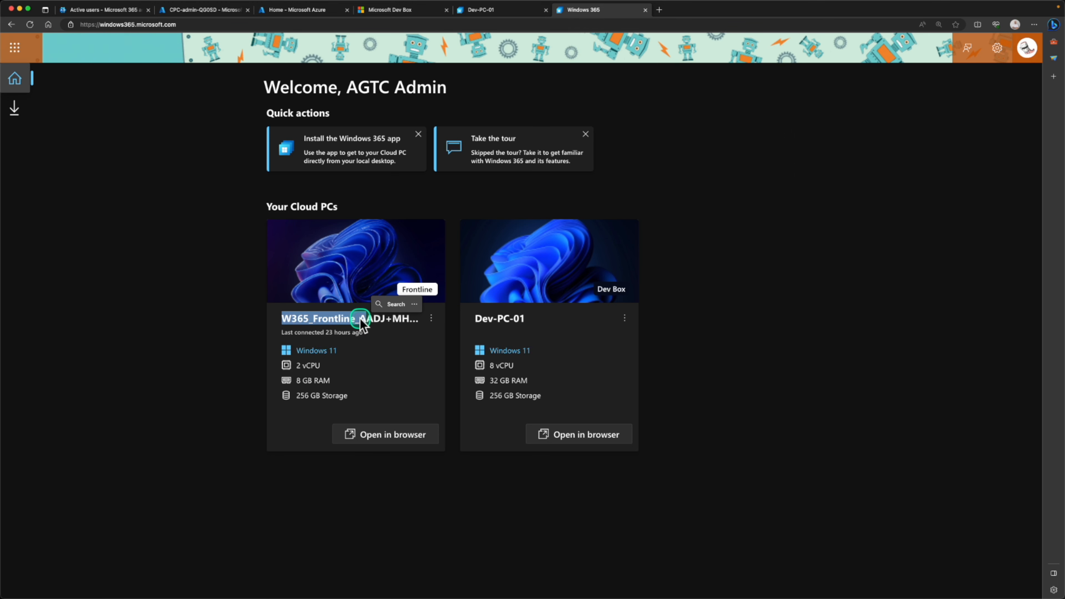
left_click_drag(477, 319, 556, 318)
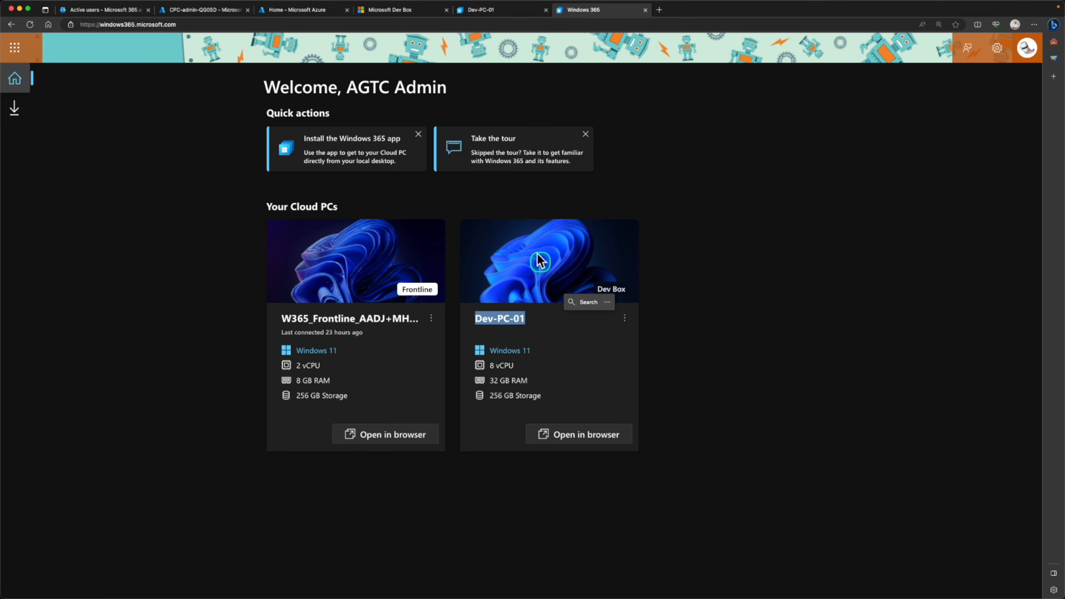
- Glance at the CPC-admin-QG0SD Intune overview, then open the Azure portal's Dev centers list
left_click(201, 12)
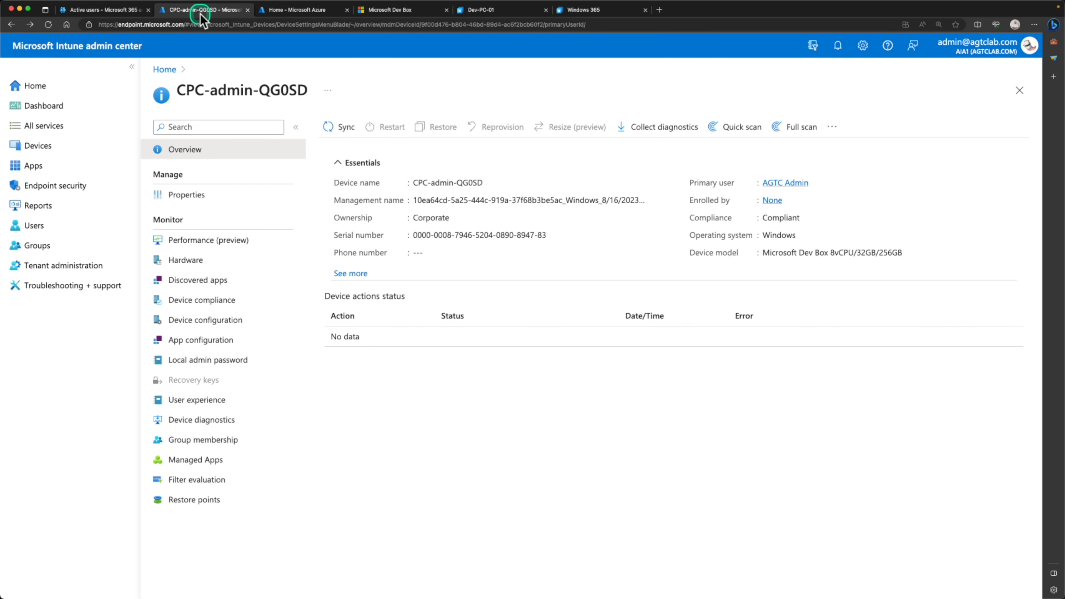
left_click(299, 11)
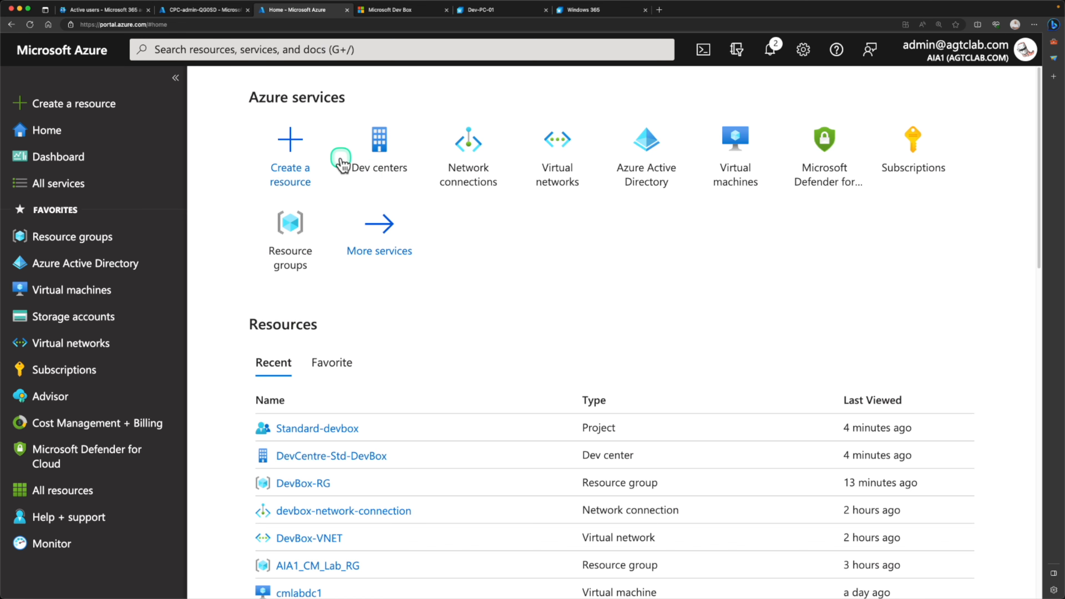
left_click(380, 167)
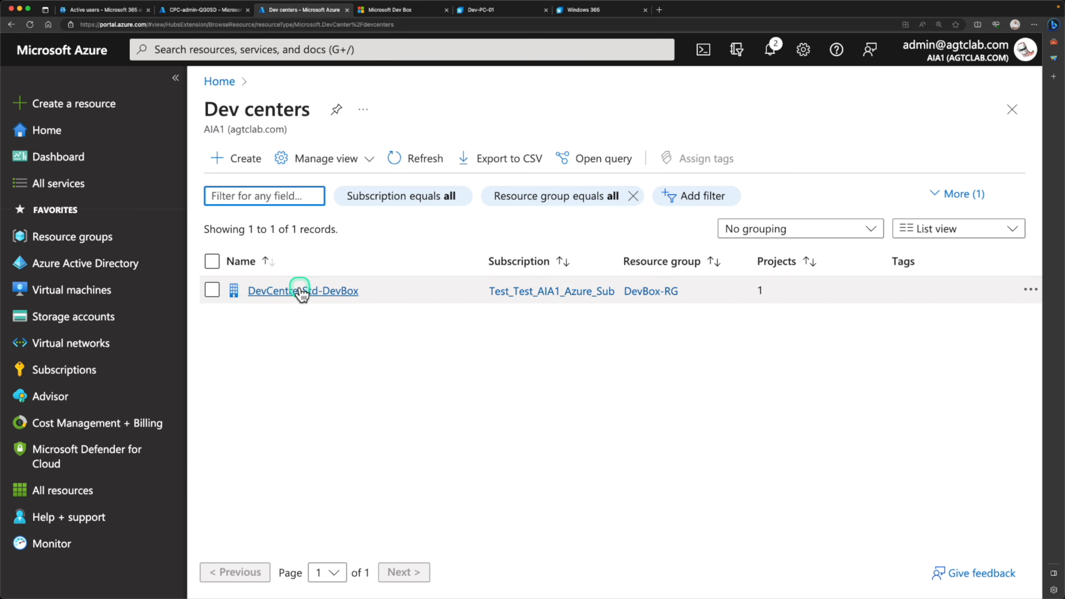
- List dev boxes in DevCentre-Std-DevBox's Standard-devbox pool, then select the SKU columns on the W365 Masterclass slide
left_click(300, 291)
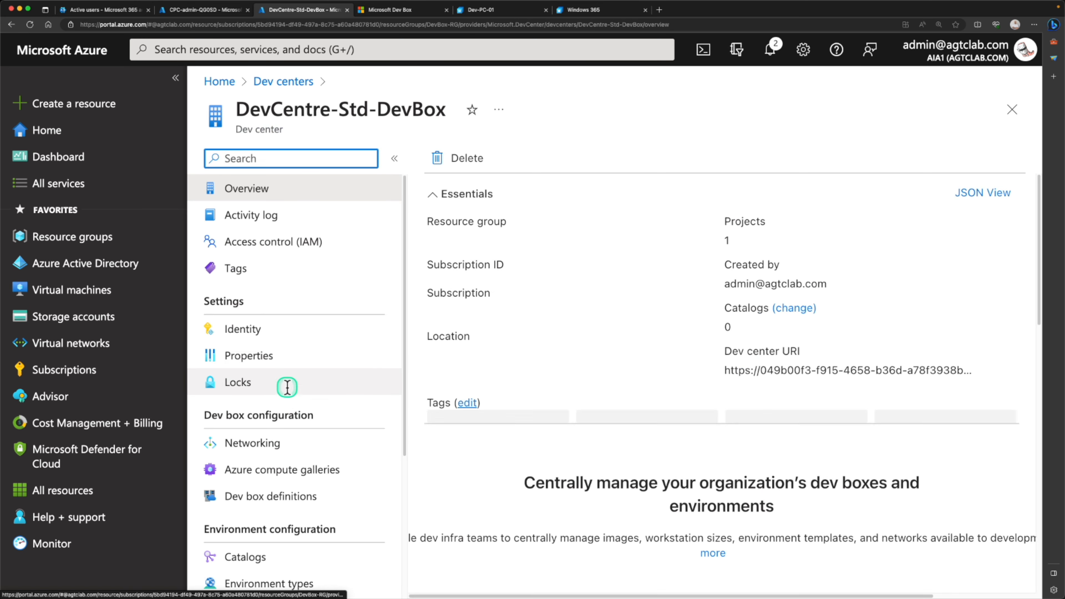
scroll(287, 387, "down", 5)
left_click(285, 454)
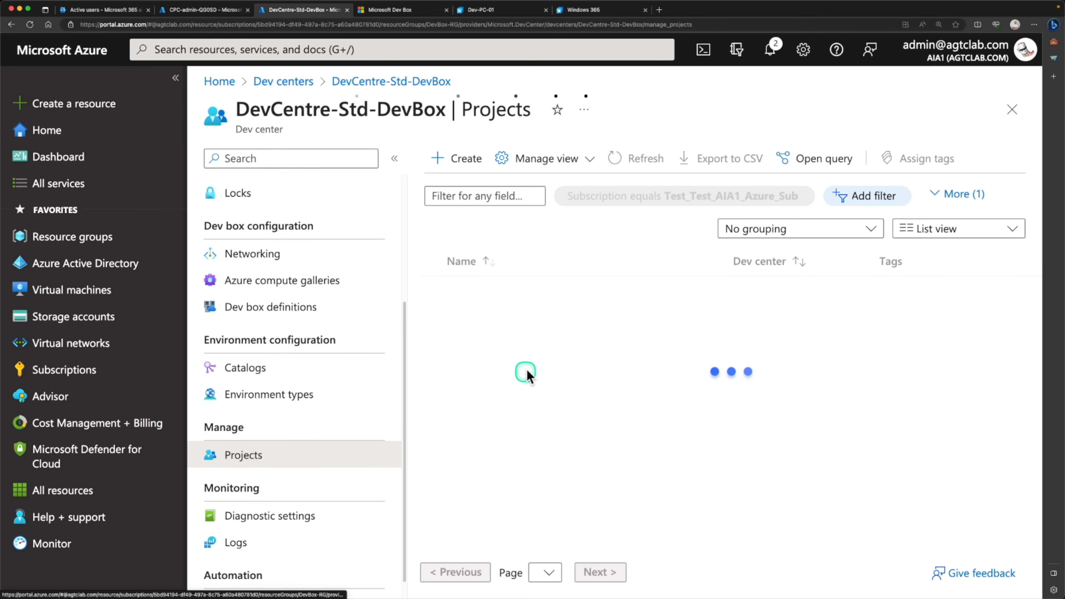
left_click(512, 293)
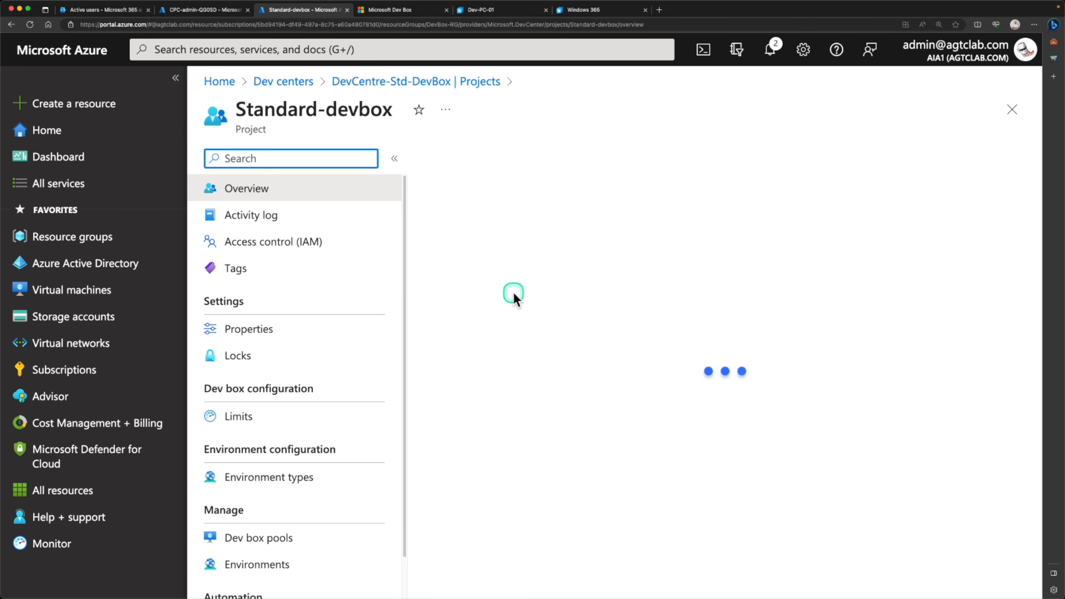
scroll(517, 360, "down", 5)
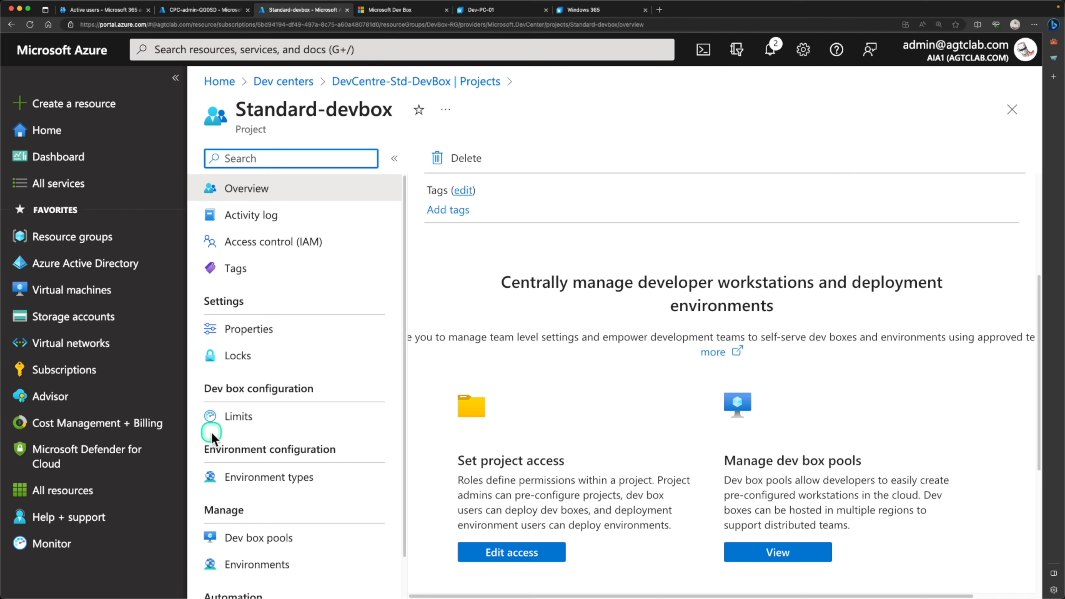
scroll(226, 432, "down", 1)
left_click(259, 500)
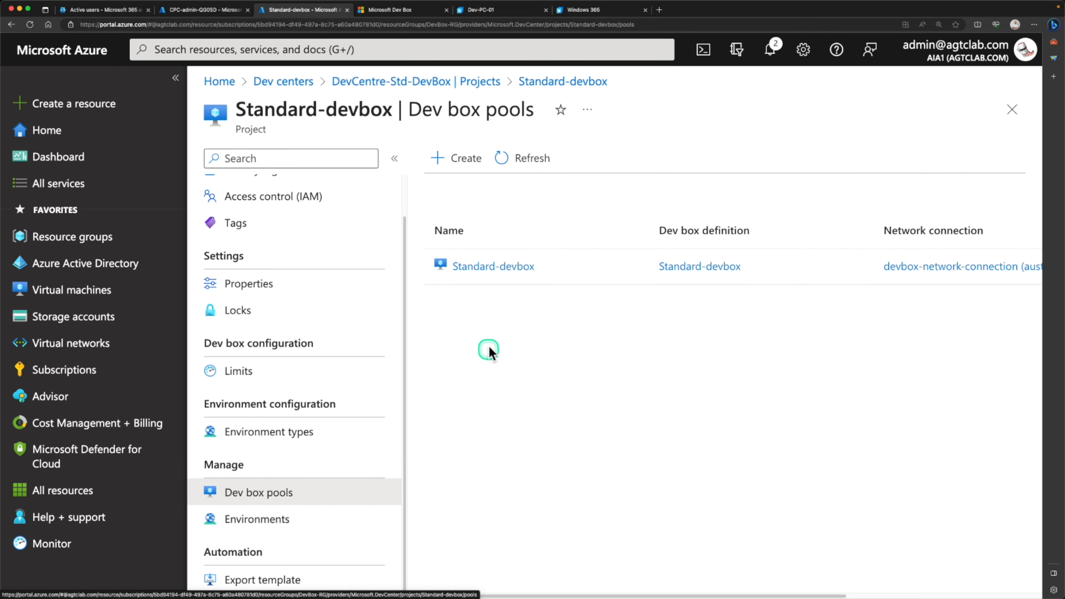
left_click(509, 273)
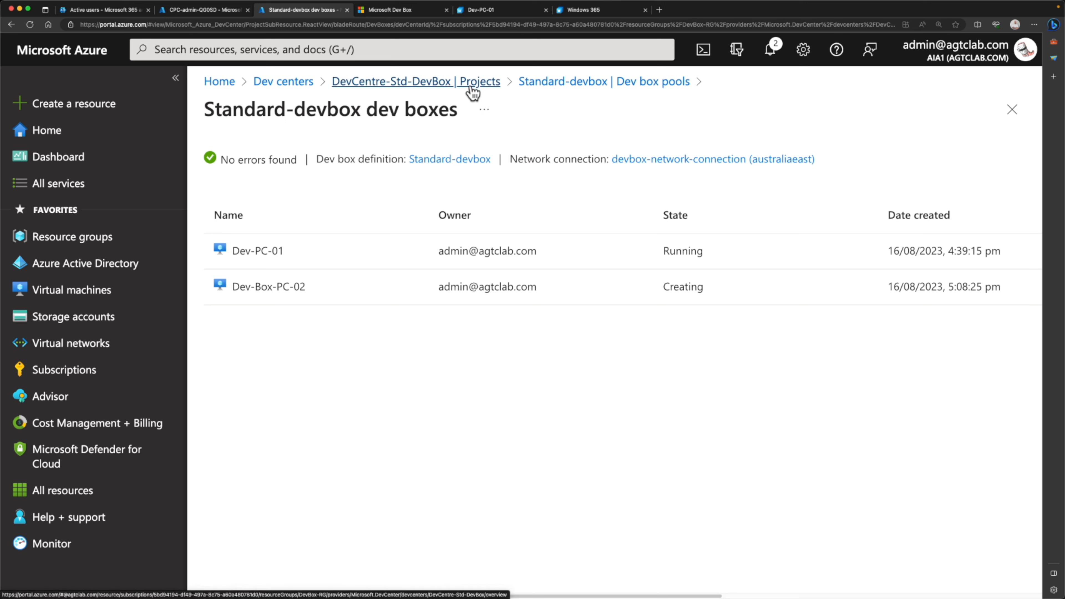
left_click(481, 328)
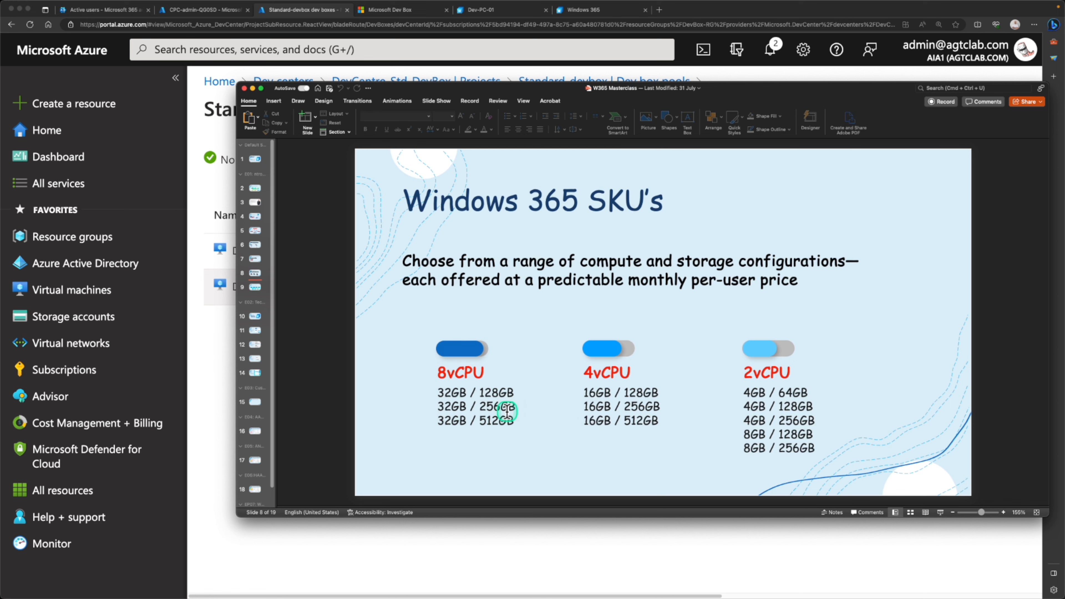
left_click_drag(394, 312, 892, 503)
- View Dev-PC-01's More Info details (pool, source image, 7:00 pm shutdown, 8 vCPU), then return to its remote desktop
left_click(465, 440)
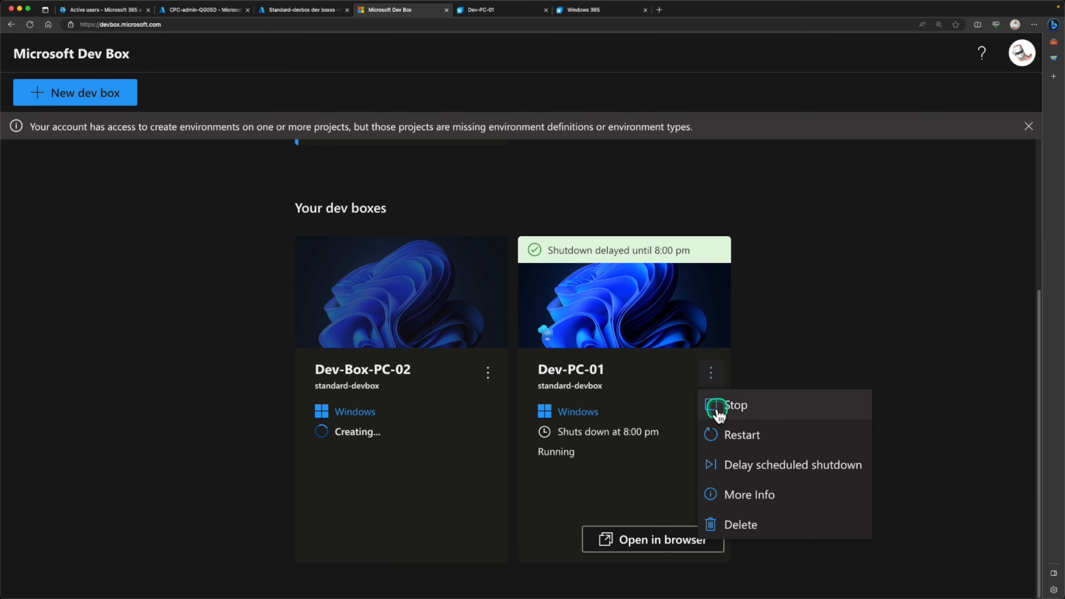
left_click(718, 379)
left_click(718, 380)
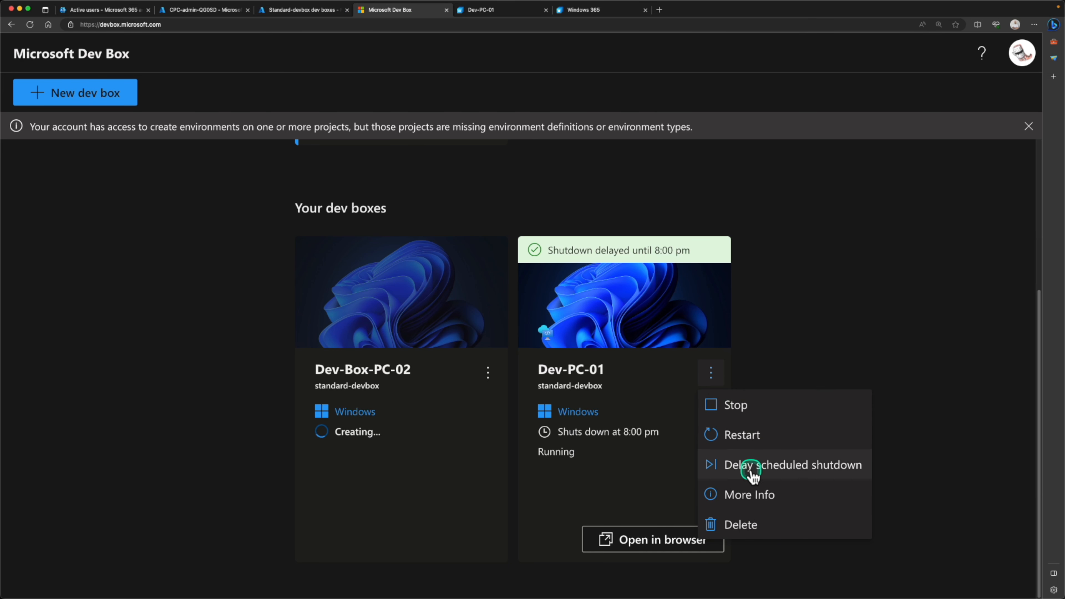
left_click(745, 498)
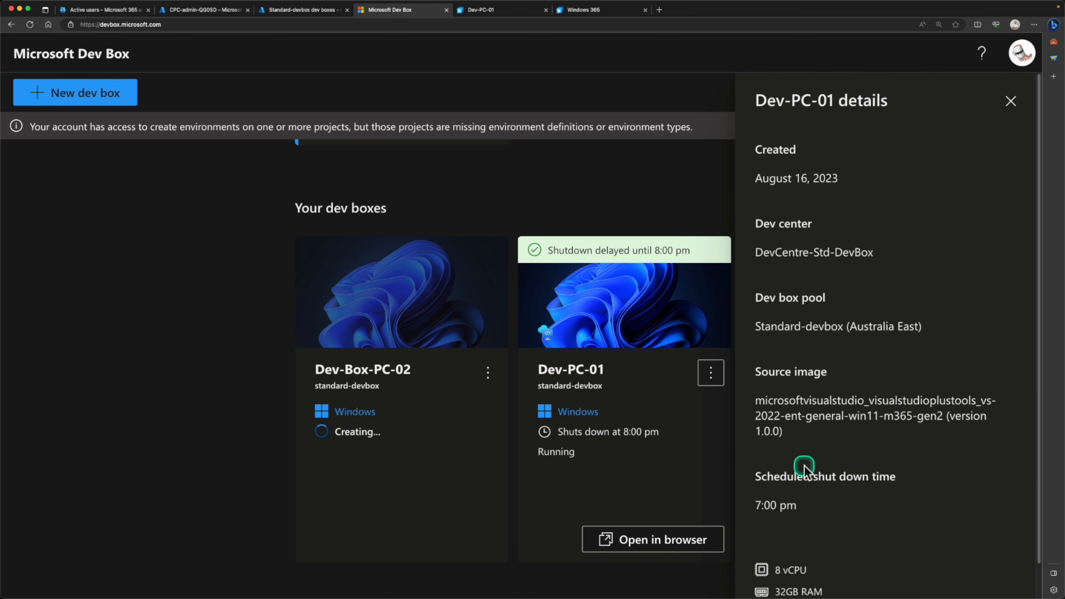
scroll(805, 469, "down", 1)
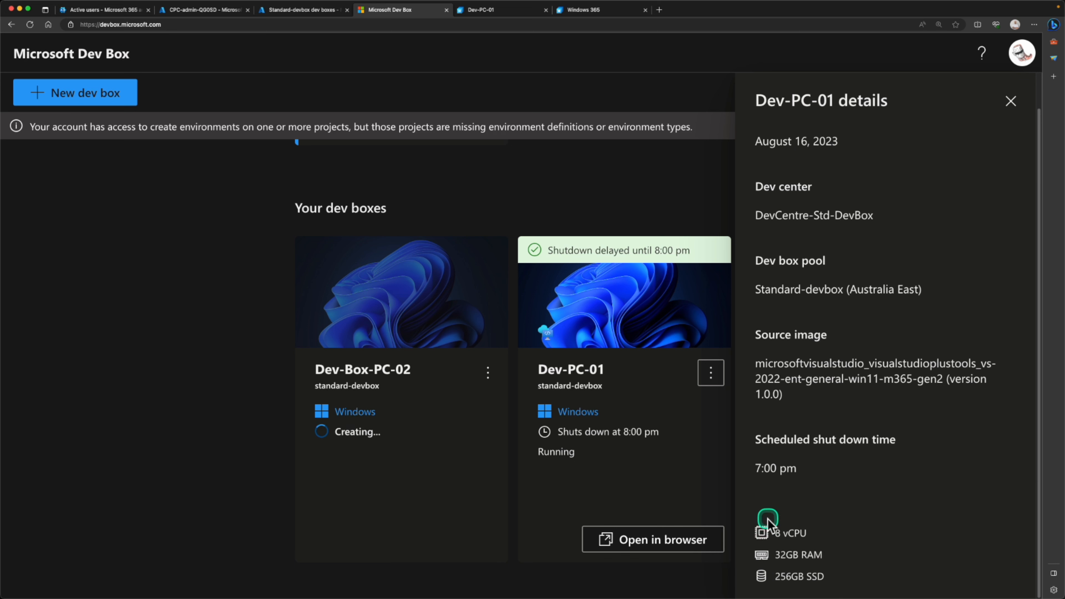
left_click(507, 16)
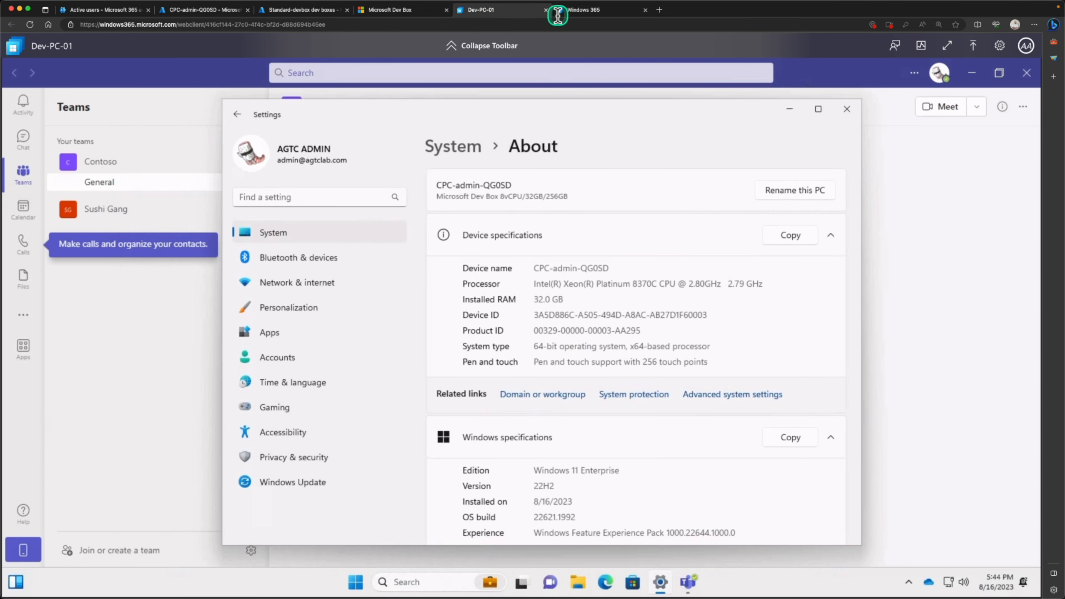
- Review the Windows 365 Cloud PC list, opening the Frontline Cloud PC and Dev-PC-01 action menus
left_click(591, 11)
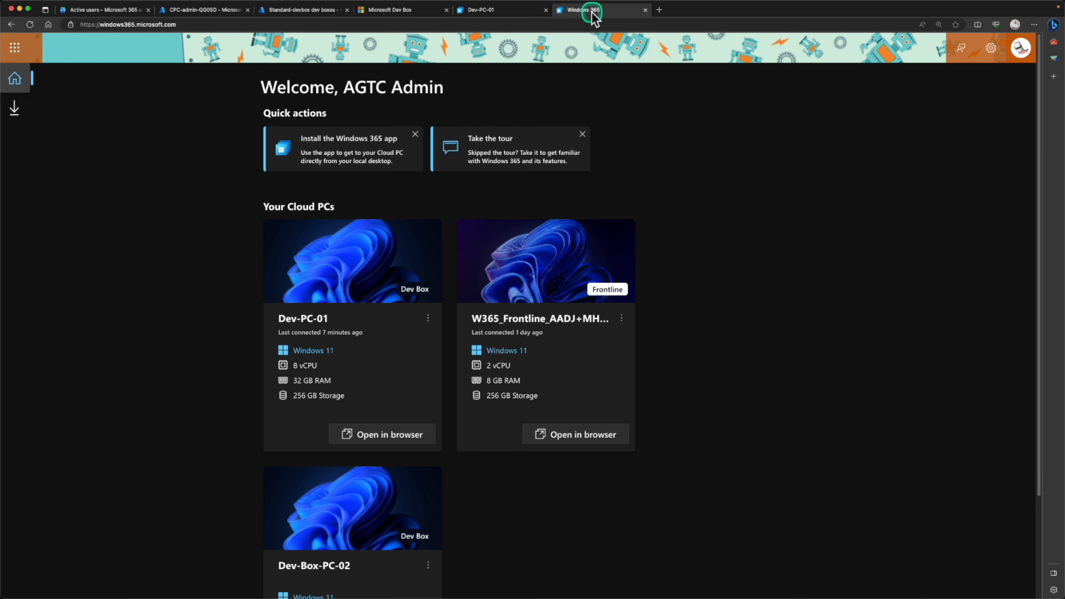
scroll(428, 272, "down", 3)
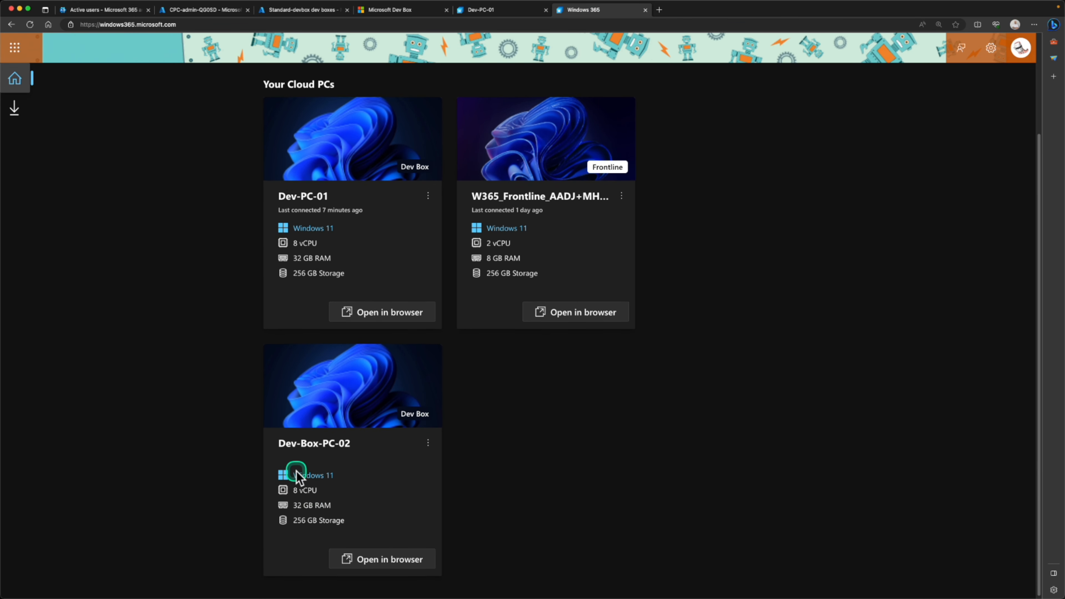
scroll(447, 272, "up", 3)
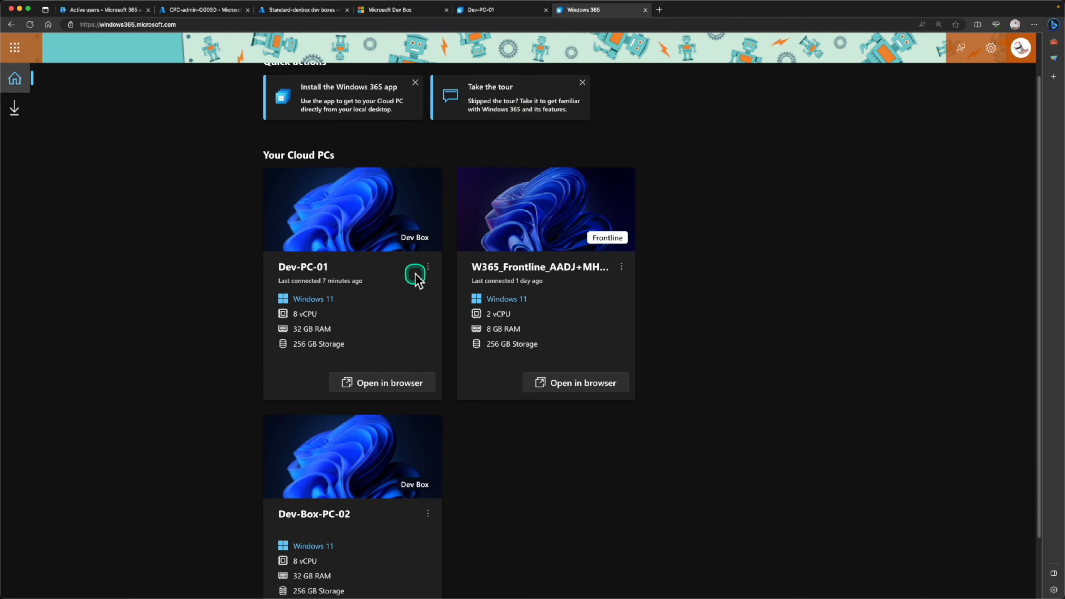
left_click(625, 290)
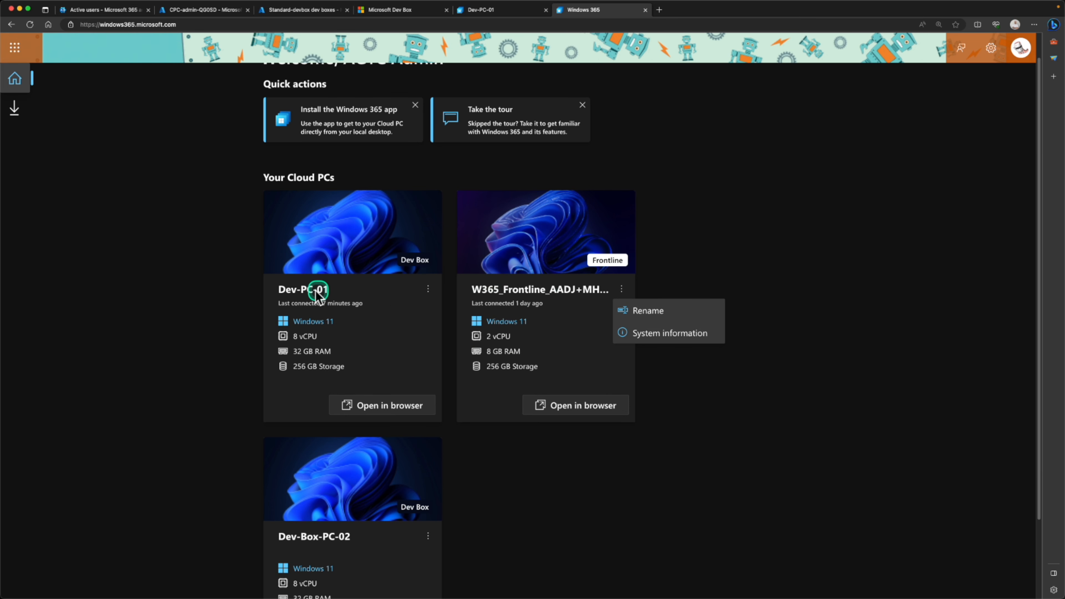
left_click(427, 289)
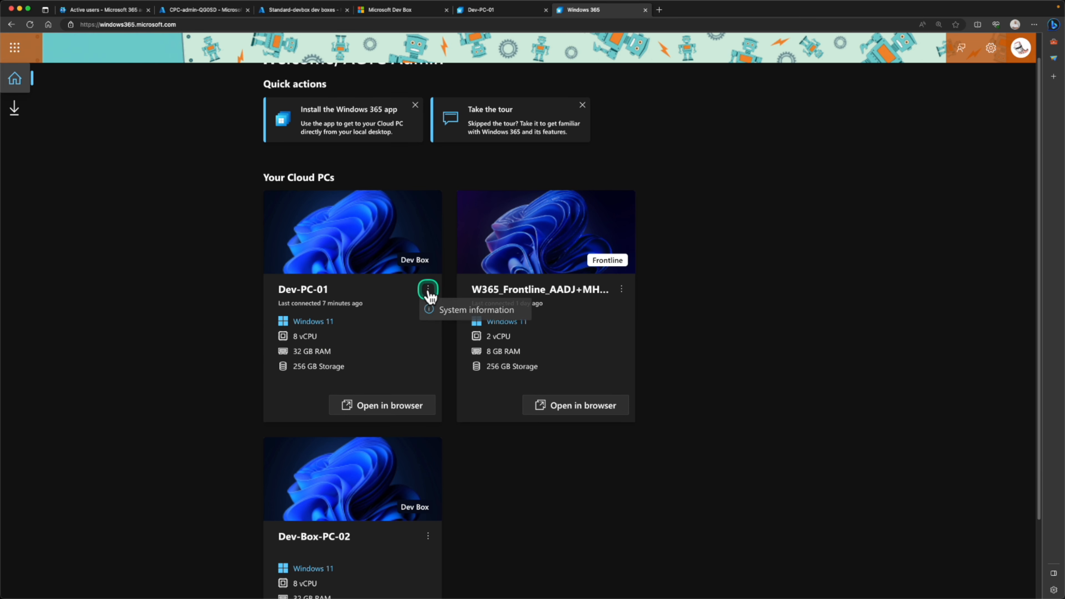
scroll(325, 321, "down", 3)
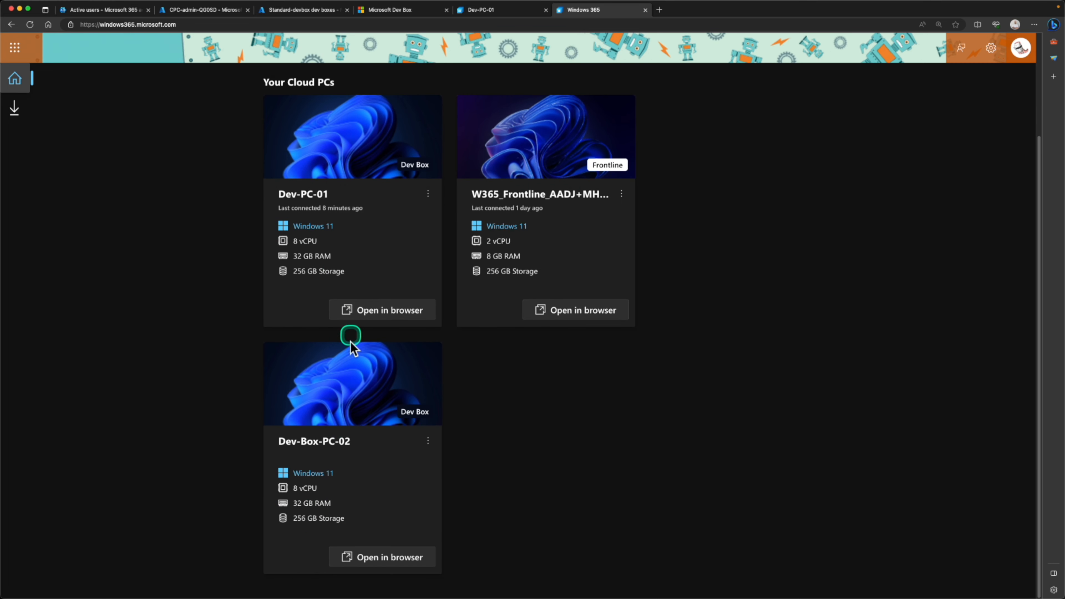
scroll(331, 420, "up", 4)
scroll(333, 419, "down", 1)
scroll(331, 462, "down", 2)
scroll(330, 354, "up", 3)
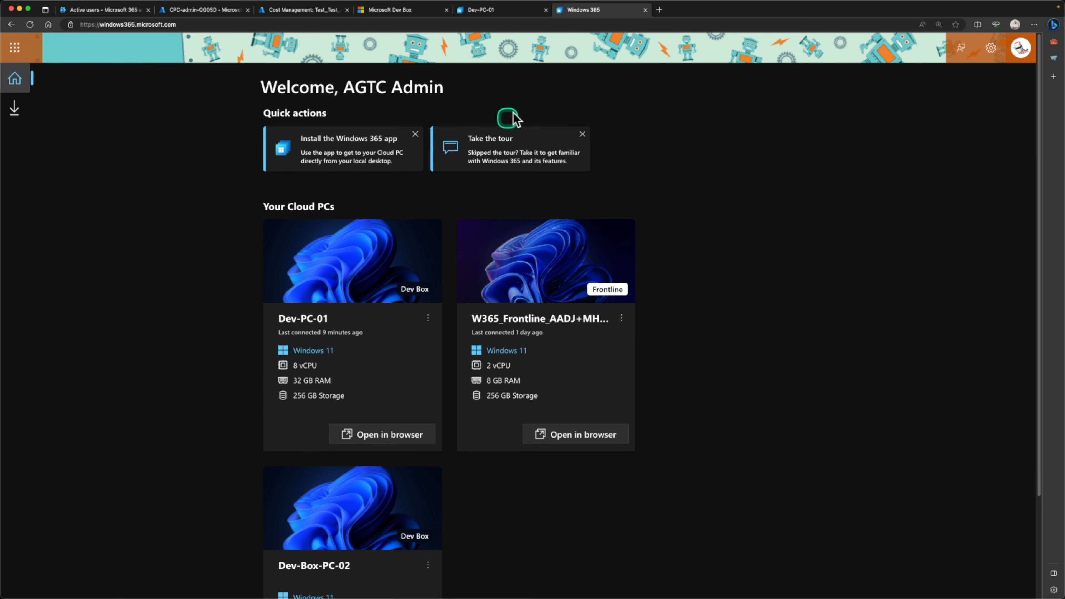
- Move Dev-PC-01's About window right, then show the Dev Box portal with both dev boxes Running
left_click(490, 13)
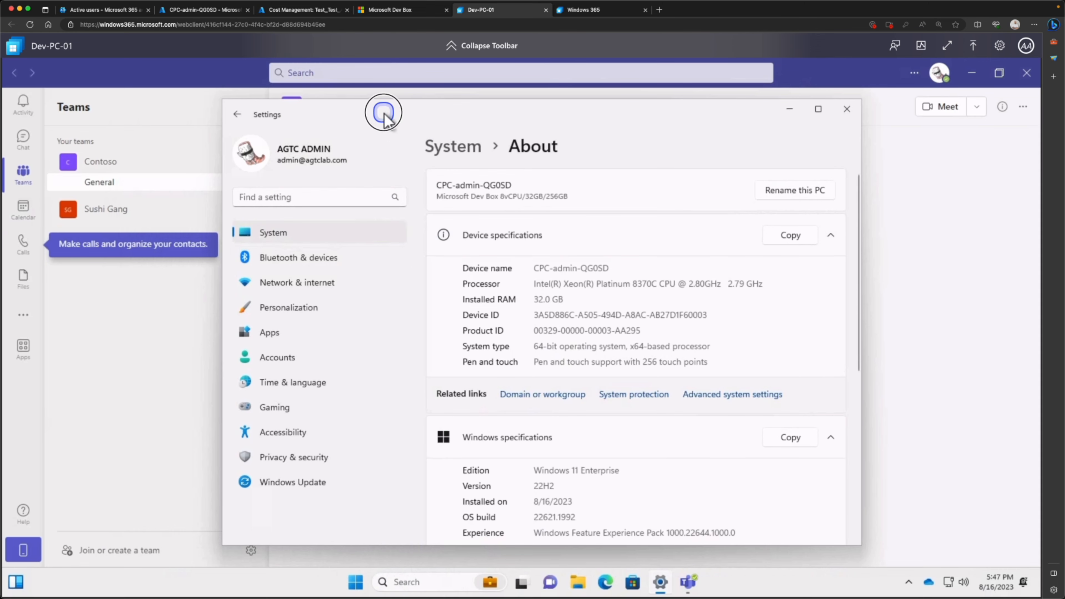
left_click_drag(383, 113, 467, 112)
left_click(412, 12)
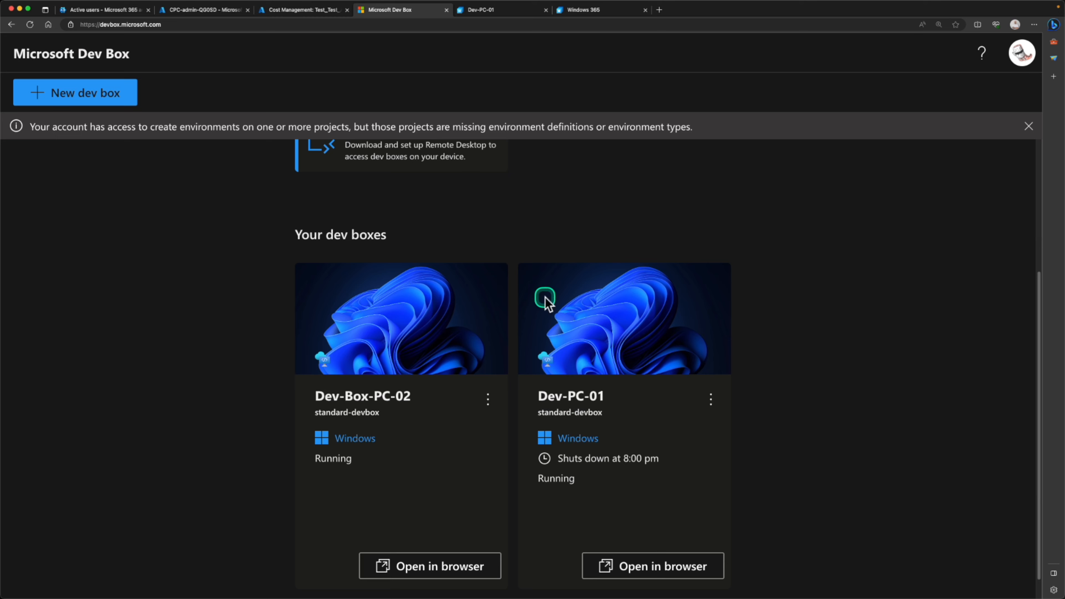
- Open the Configure Remote Desktop dialog from Quick actions and copy its subscription URL
scroll(428, 171, "up", 2)
left_click(425, 213)
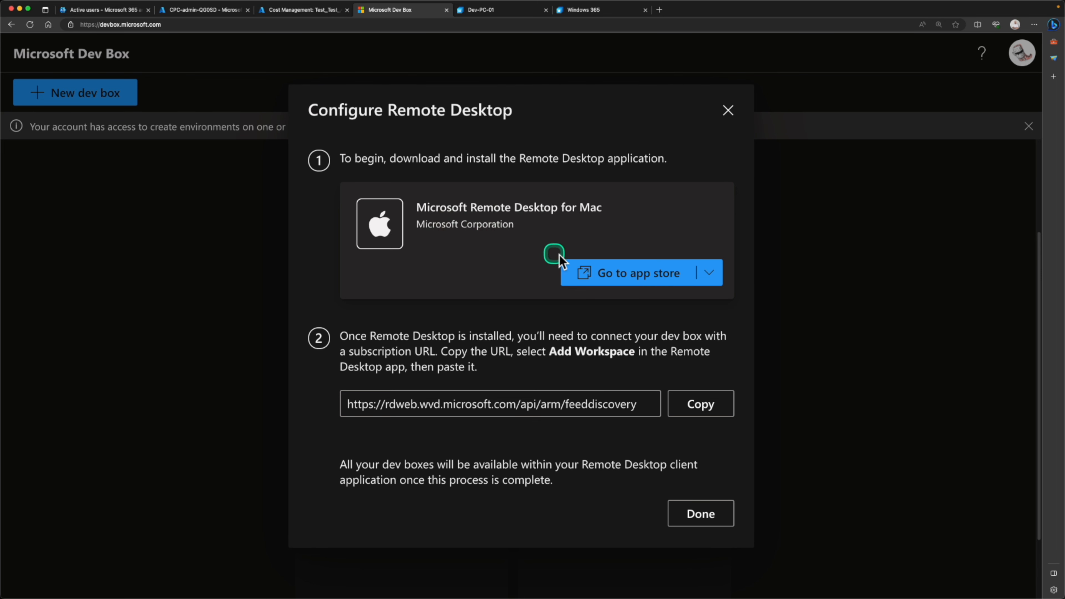
left_click(709, 407)
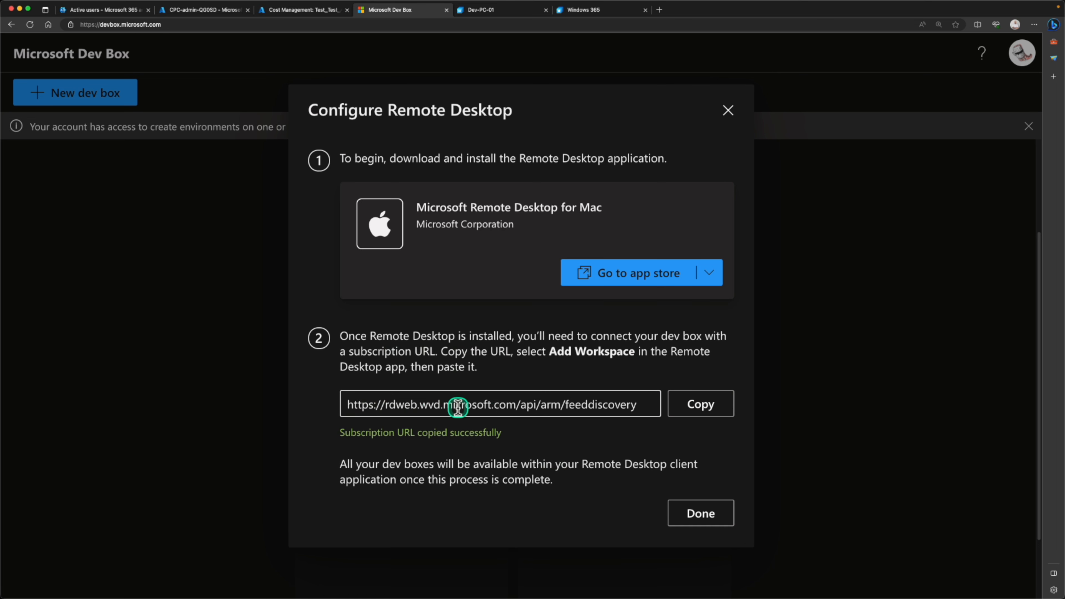
- Add a workspace in Microsoft Remote Desktop by pasting the copied subscription URL
key("super+Tab")
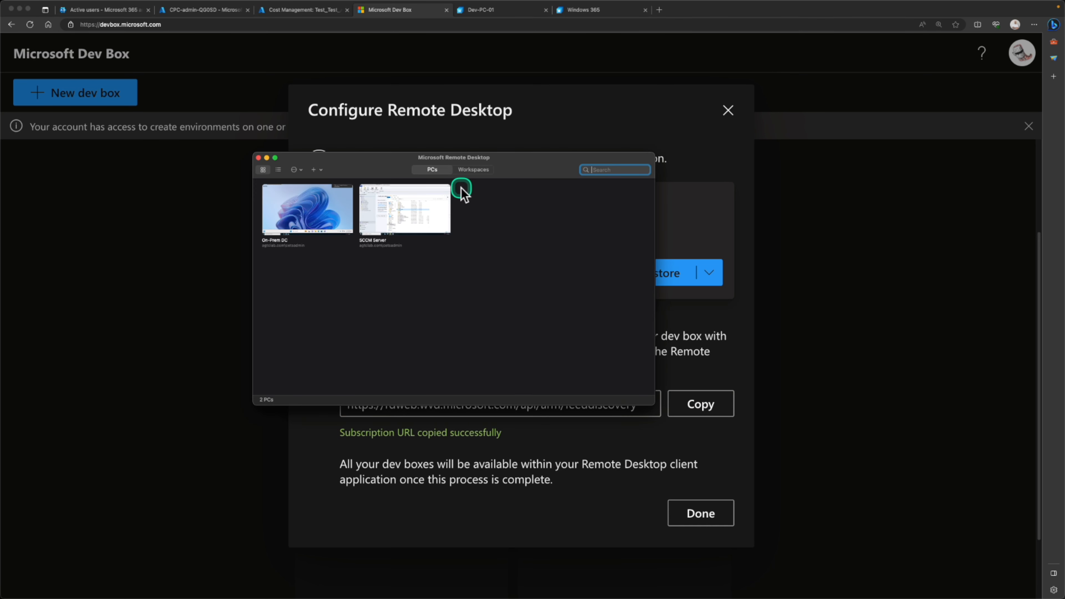
left_click(473, 170)
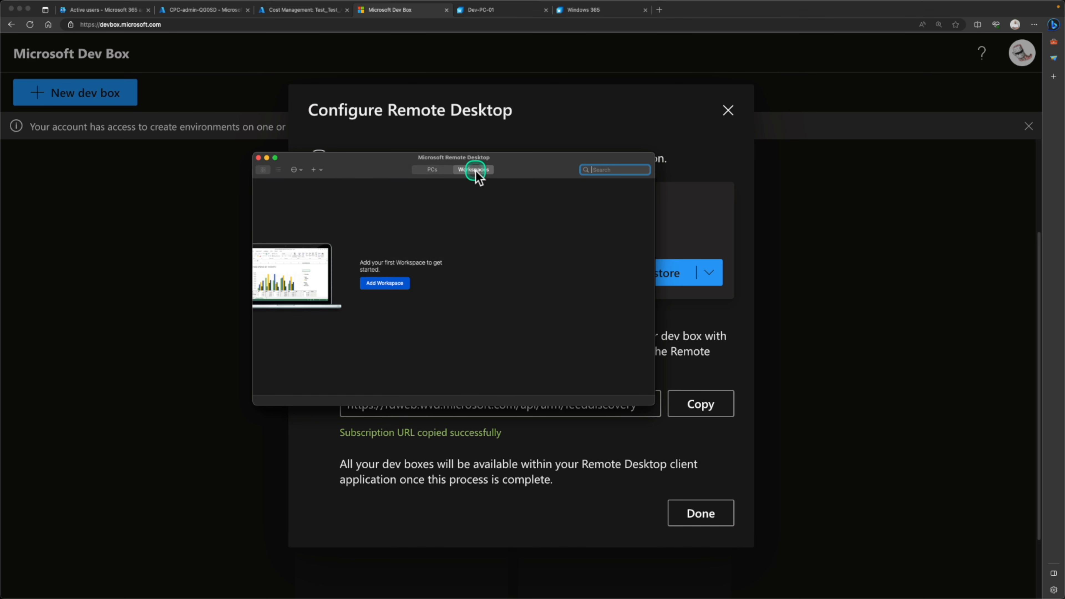
left_click(403, 282)
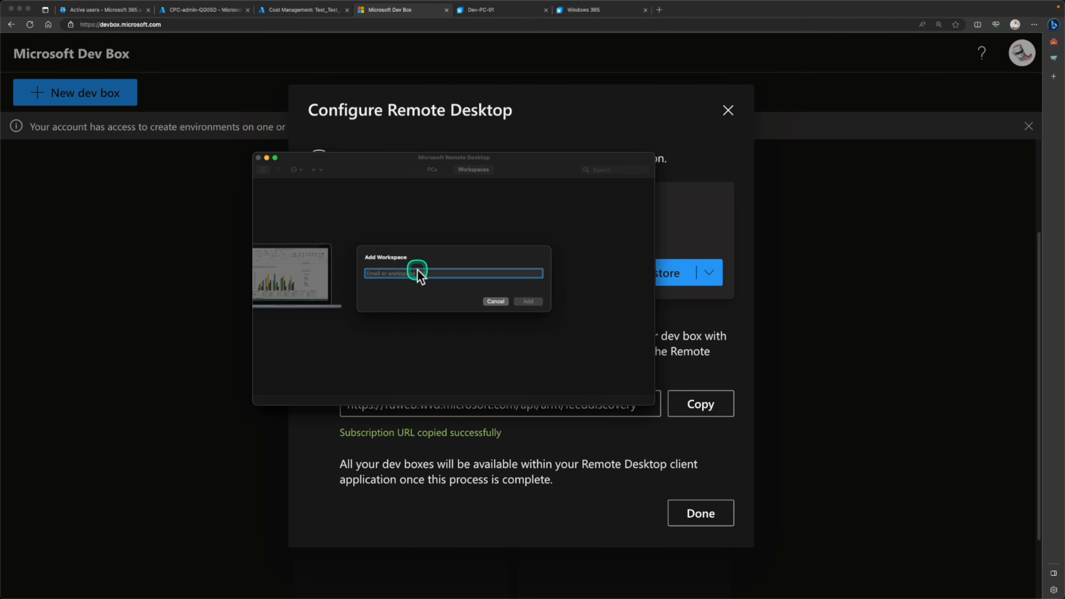
key("super+v")
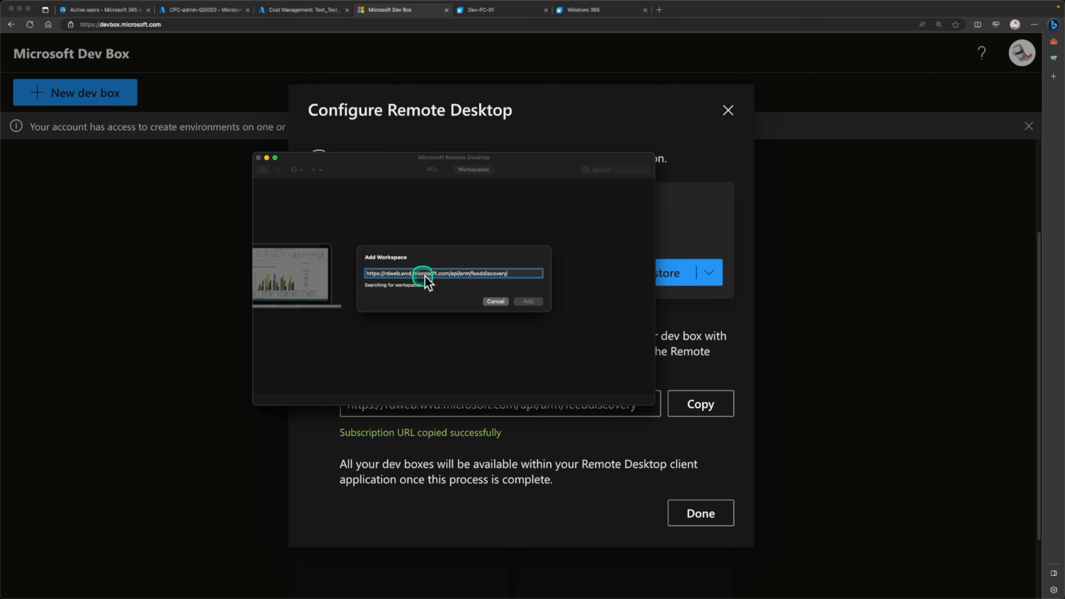
left_click(528, 336)
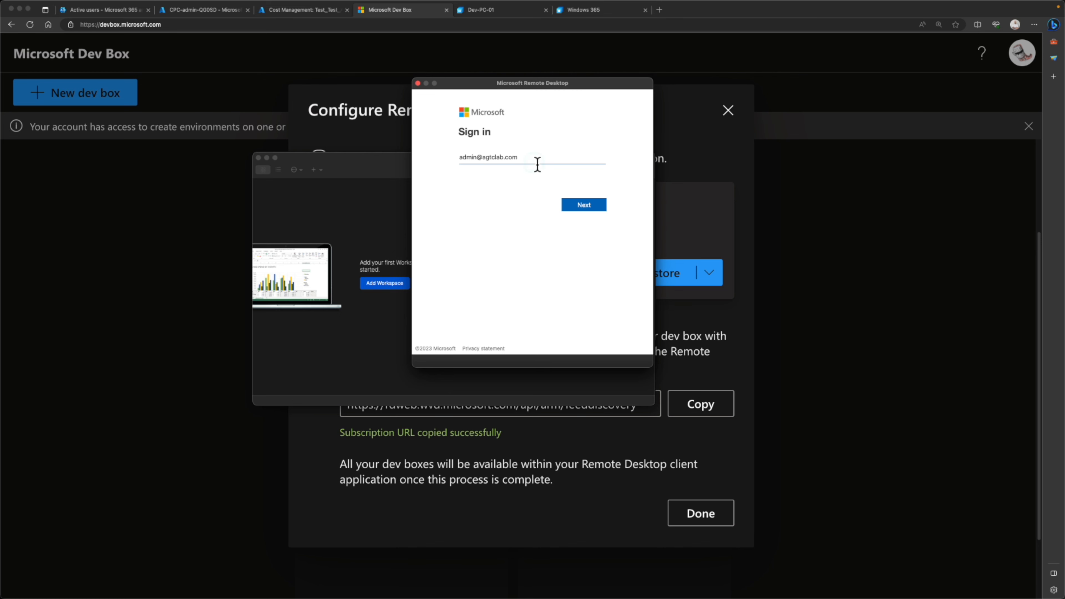
- Sign in with the account password, then connect to Dev-PC-01 and enter the password again
left_click(582, 205)
left_click(506, 163)
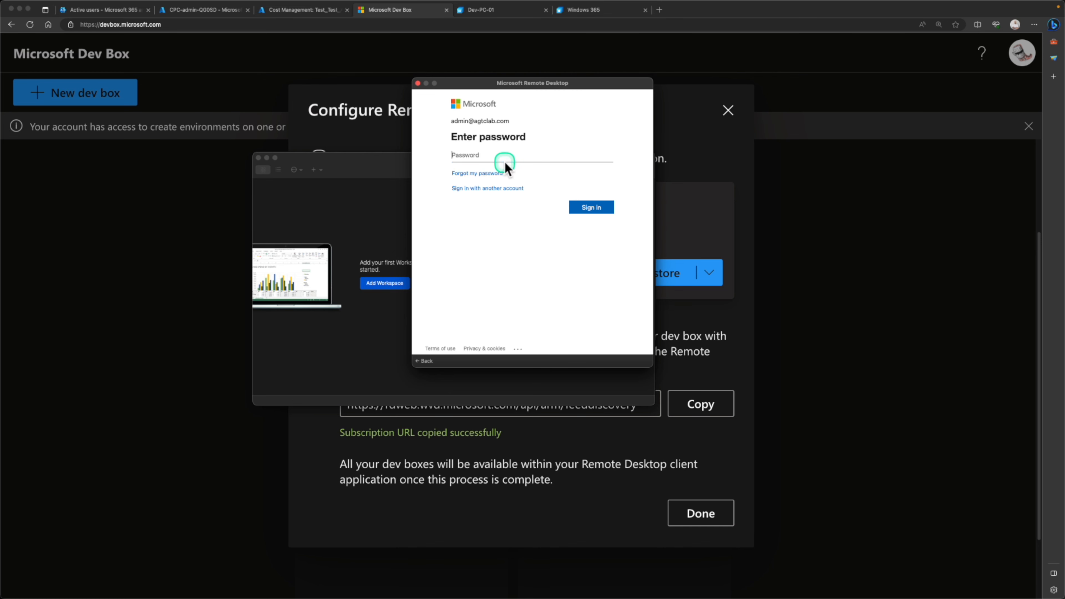
key("super+v")
left_click(601, 210)
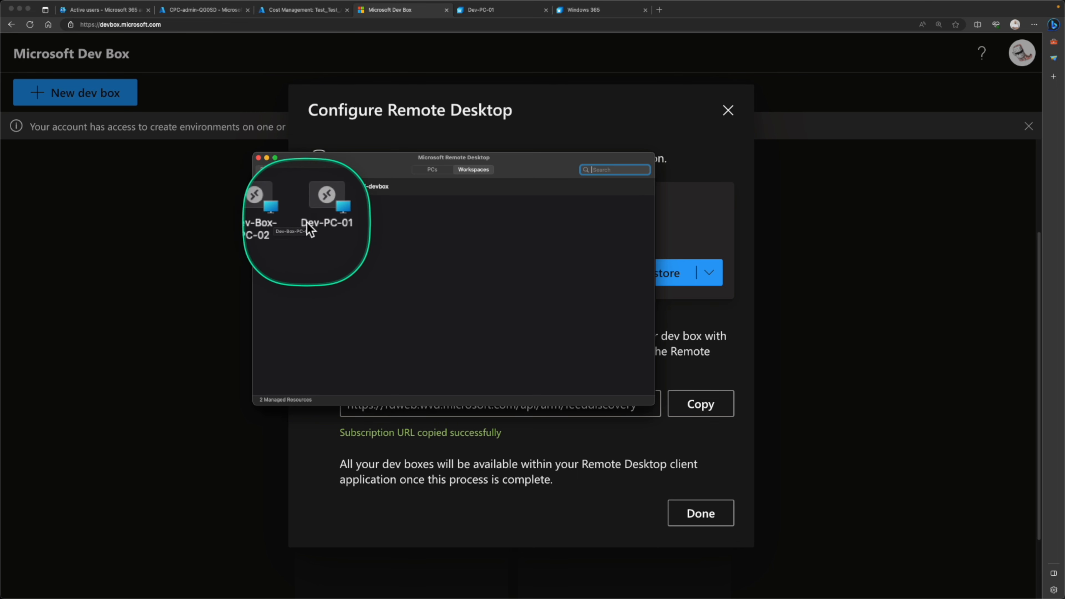
double_click(319, 212)
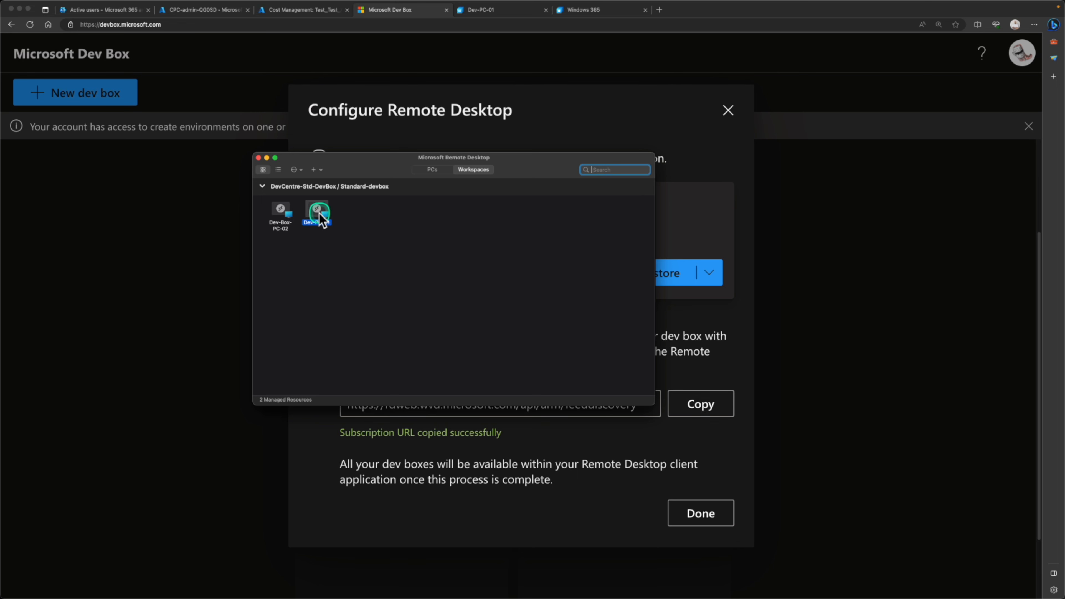
key("super+v")
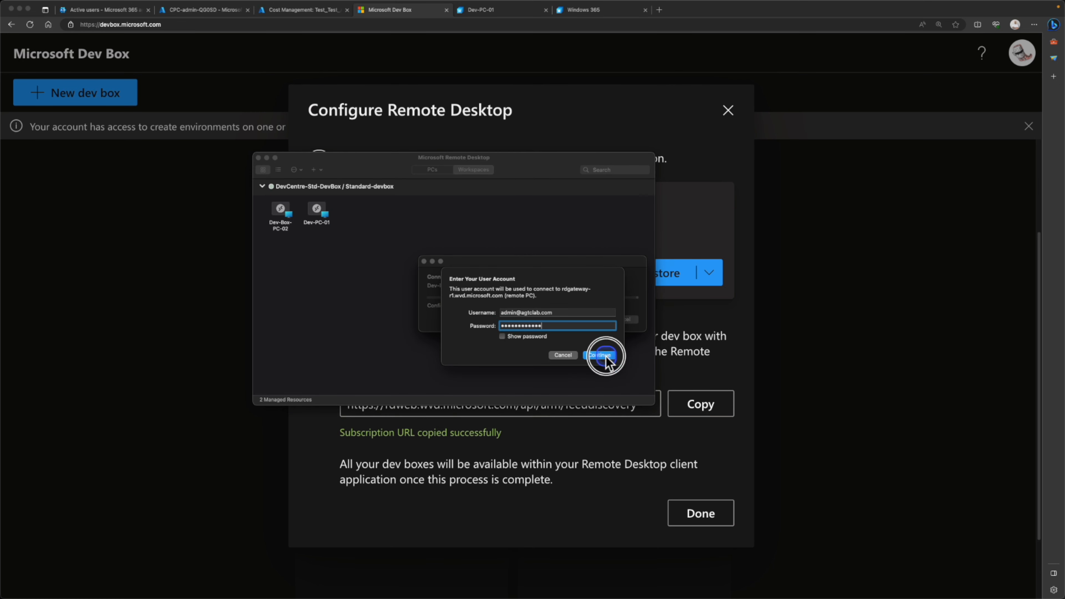
- Connect to Dev-PC-01 and show its remote session in a window, moving the About settings page into view
left_click(599, 355)
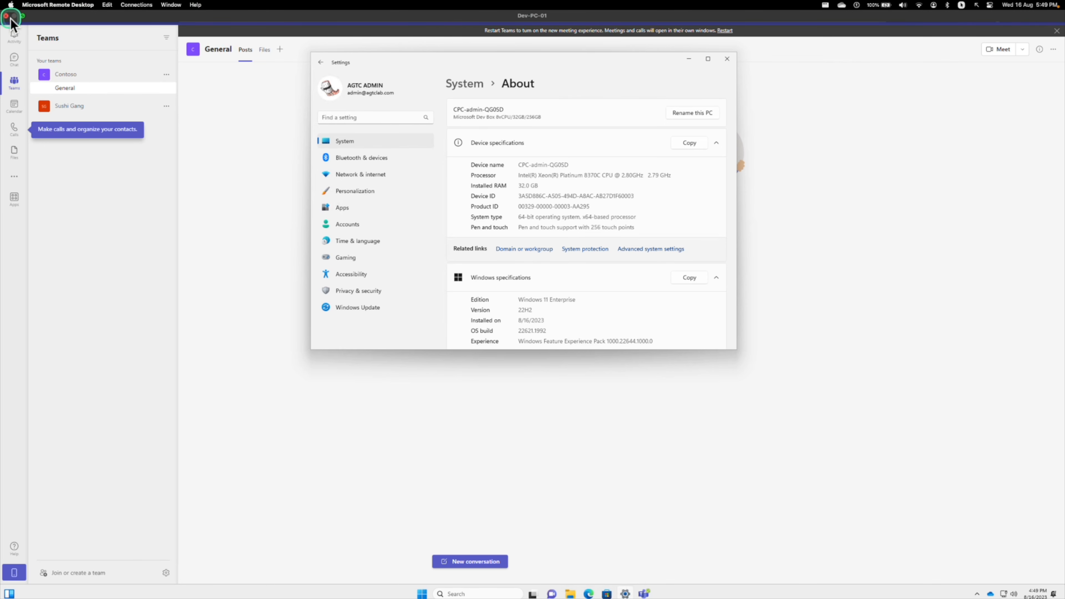
left_click(22, 17)
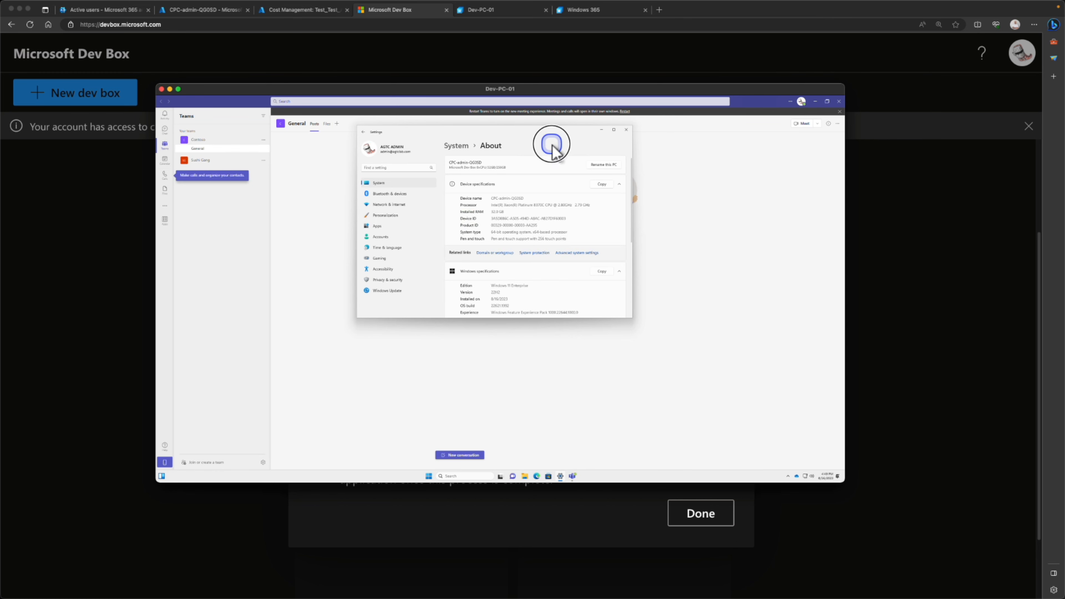
left_click_drag(547, 135, 567, 185)
- Minimize Teams to reveal the remote desktop, reposition the About window, then return to the Dev-PC-01 browser session
left_click(815, 104)
left_click(815, 104)
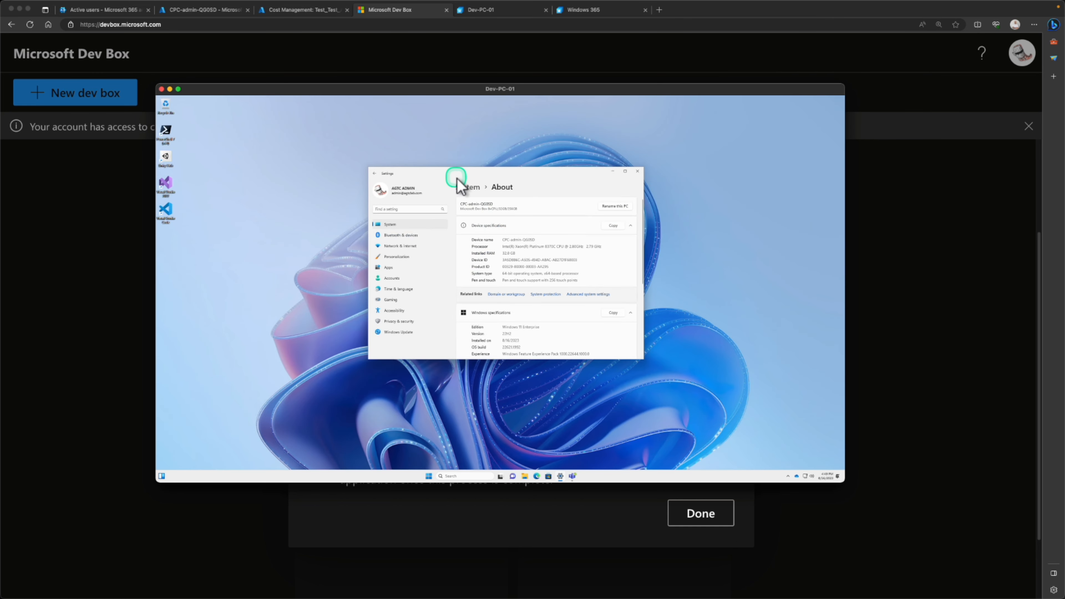
mouse_move(486, 176)
left_mouse_down()
mouse_move(424, 169)
mouse_move(585, 252)
mouse_move(454, 172)
mouse_move(575, 262)
mouse_move(518, 138)
mouse_move(368, 275)
mouse_move(451, 201)
mouse_move(461, 204)
mouse_move(437, 200)
mouse_move(475, 204)
mouse_move(429, 202)
mouse_move(495, 240)
mouse_move(503, 216)
mouse_move(450, 185)
mouse_move(496, 230)
mouse_move(490, 183)
left_mouse_up()
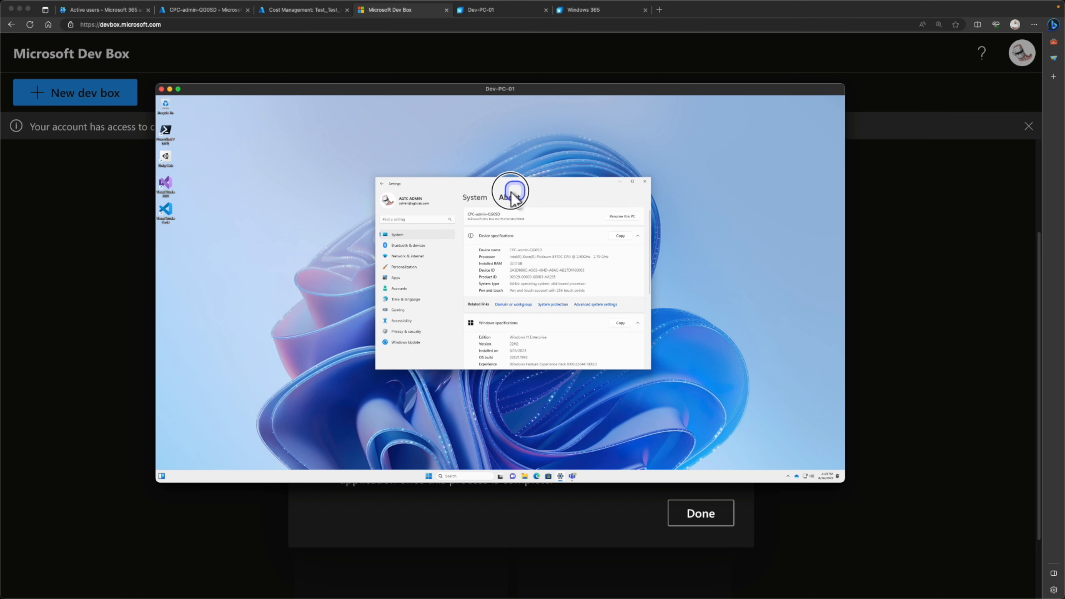
left_click(519, 12)
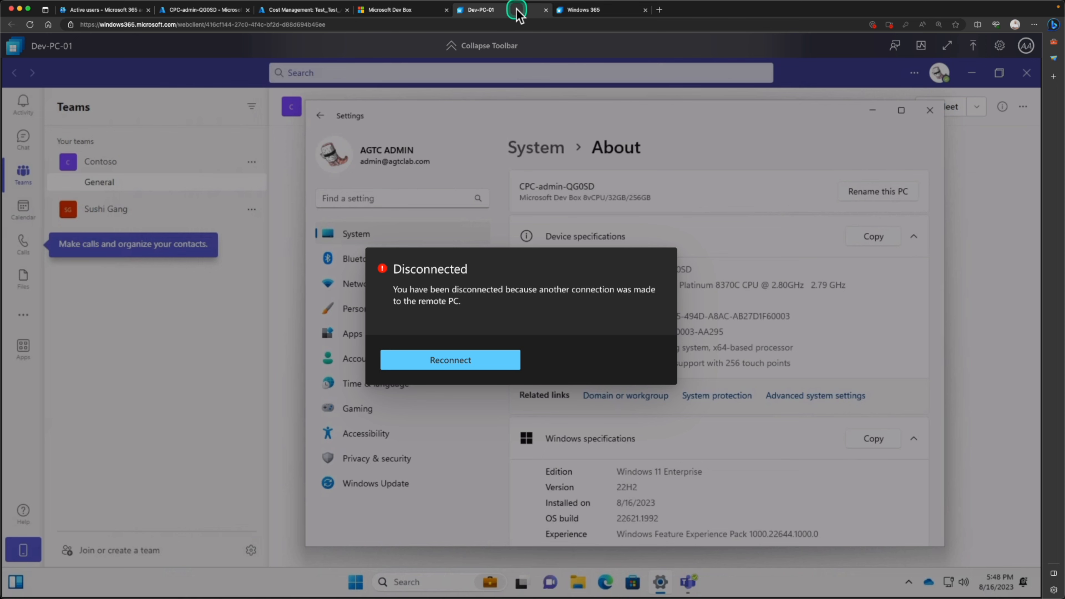
left_click(581, 17)
left_click(491, 15)
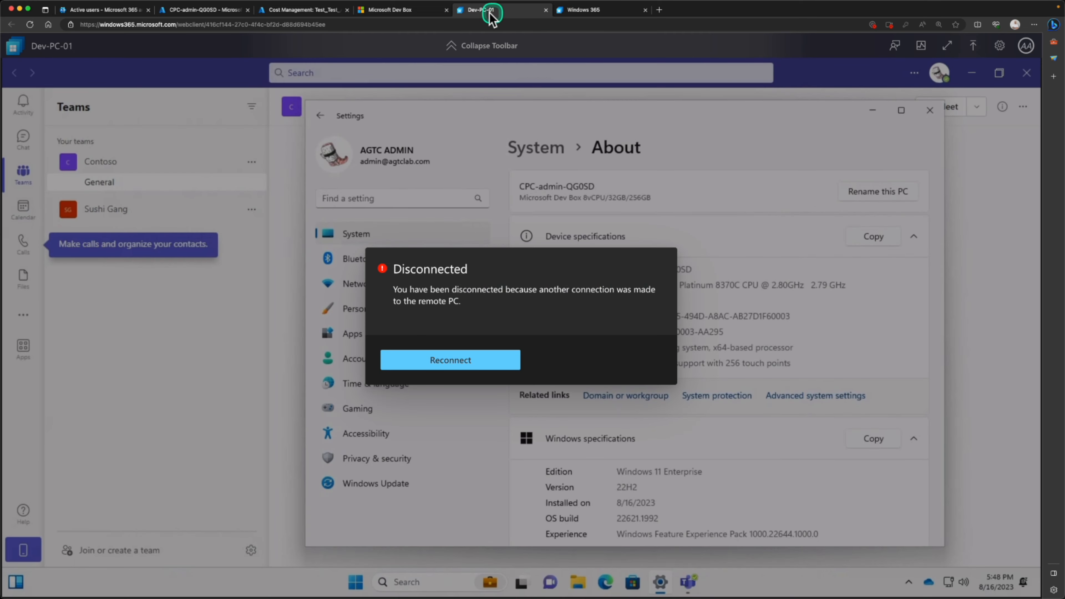
left_click(426, 12)
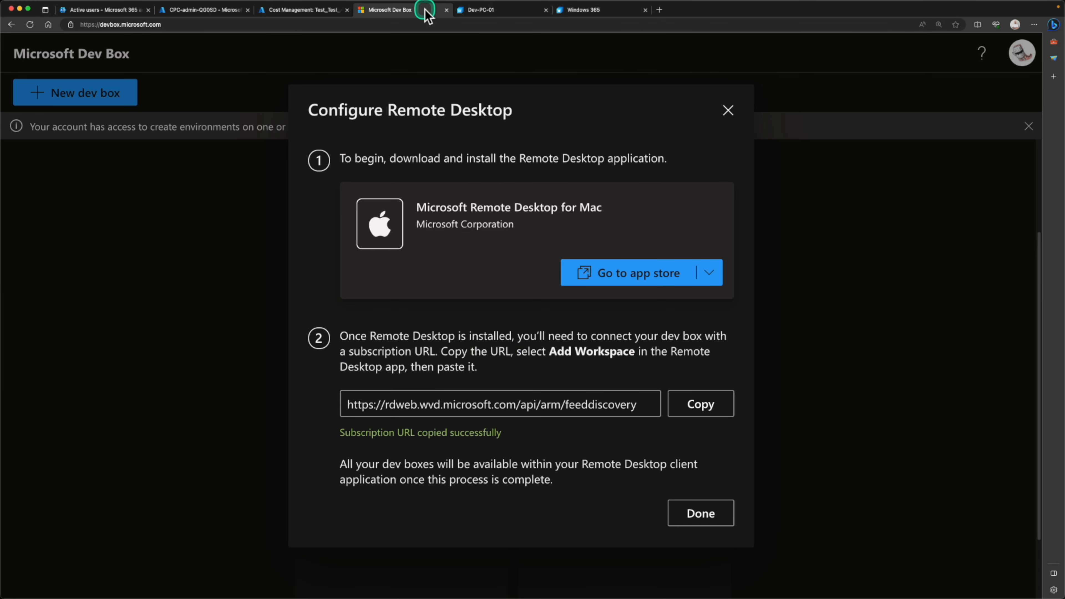
left_click(484, 12)
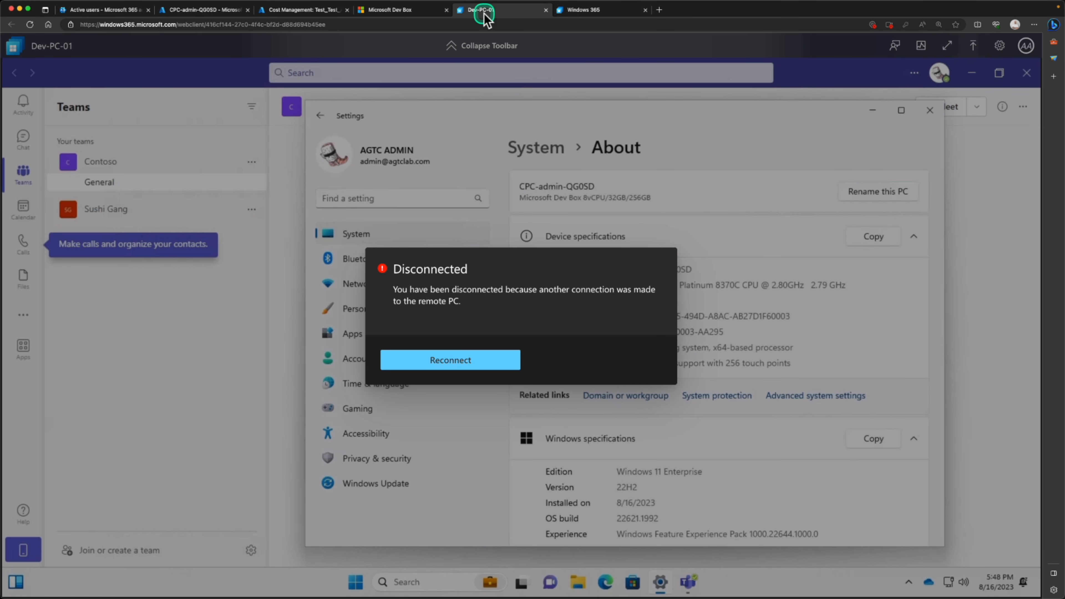